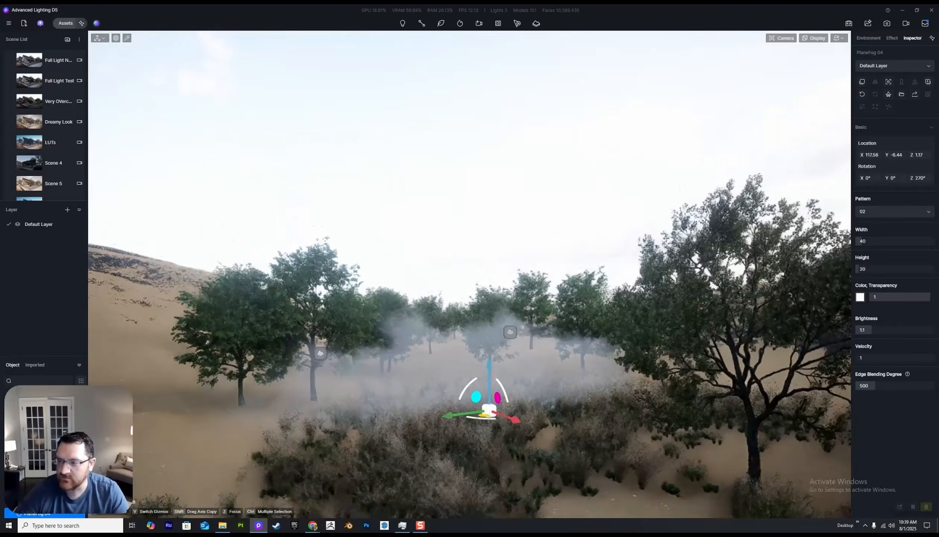
- Open the asset library and display the online particle assets to review the available plane fog
{"action": "key", "text": "a"}
{"action": "key", "text": "m"}
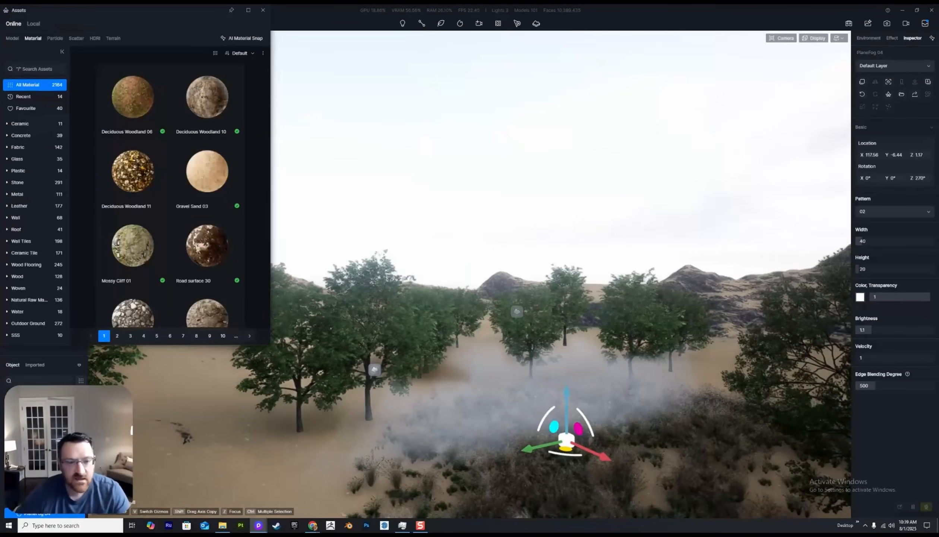
{"action": "left_click", "coordinate": [12, 38]}
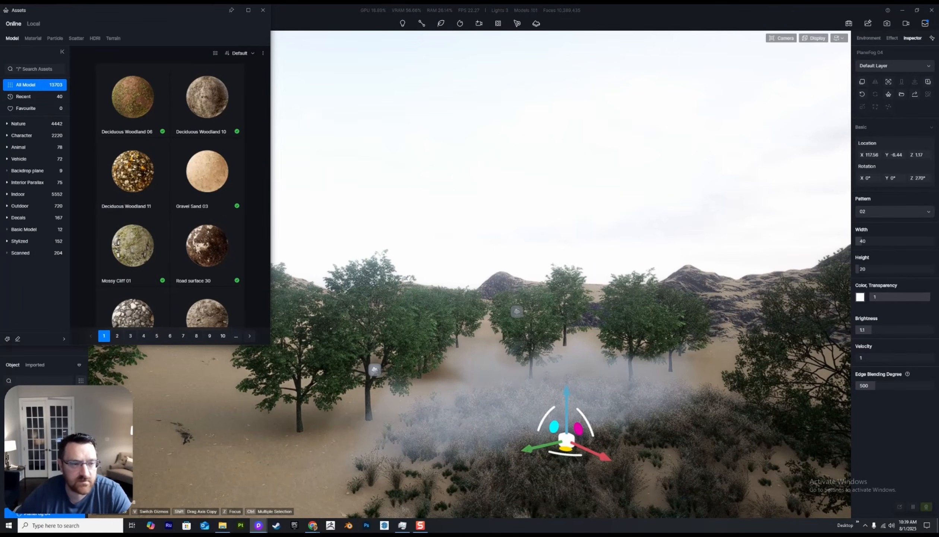
{"action": "left_click", "coordinate": [55, 38]}
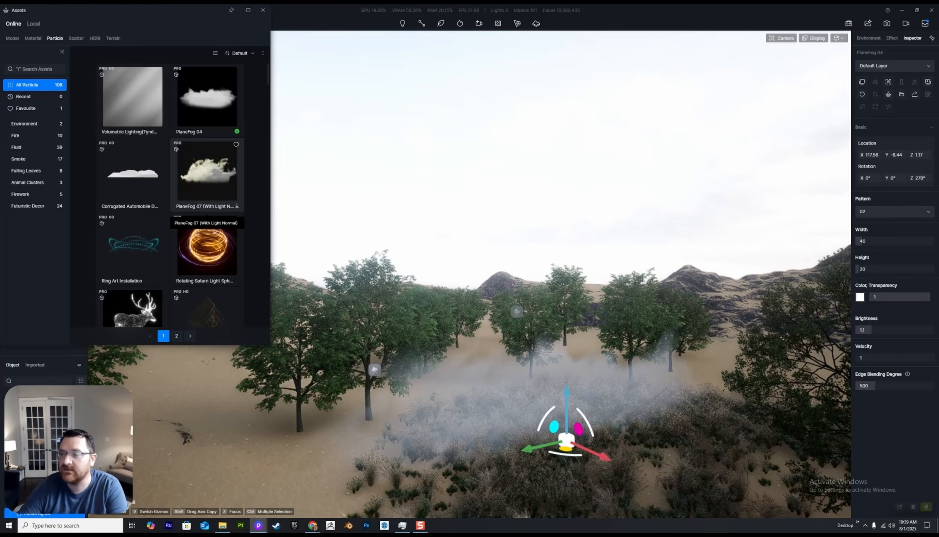
{"action": "mouse_move", "coordinate": [815, 38]}
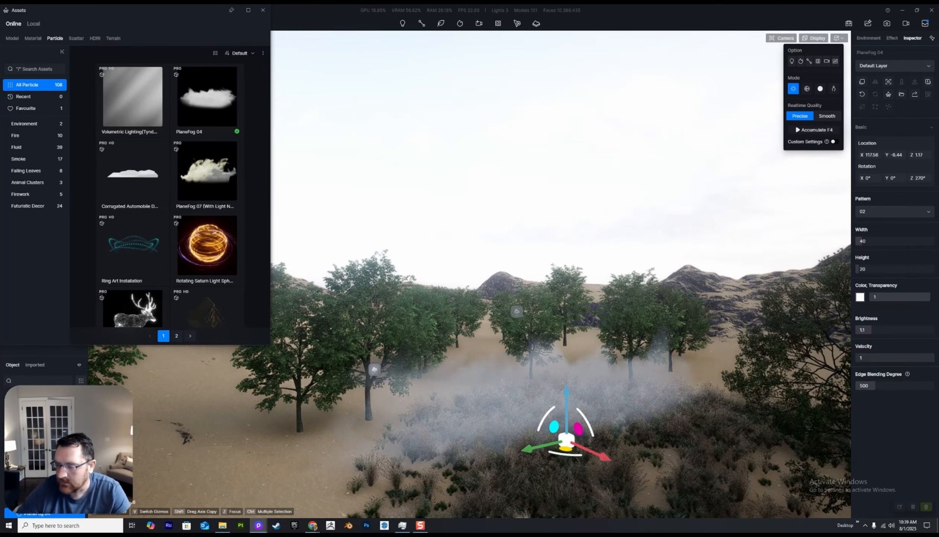
- Try a velocity of 4 on the selected plane fog, and reset the velocity to 1
{"action": "left_click", "coordinate": [884, 358]}
{"action": "type", "text": "4"}
{"action": "key", "text": "Return"}
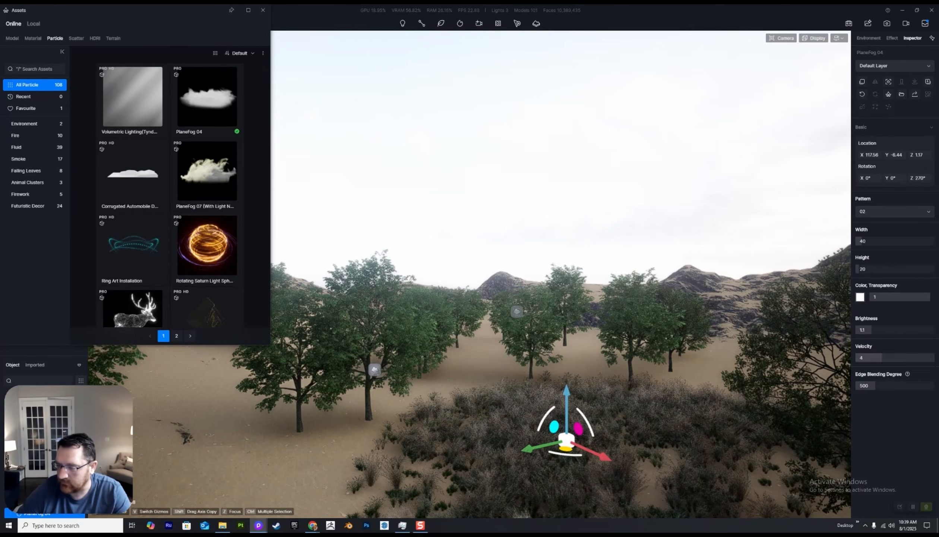
{"action": "left_click_drag", "start_coordinate": [882, 357], "coordinate": [854, 357]}
{"action": "key", "text": "w"}
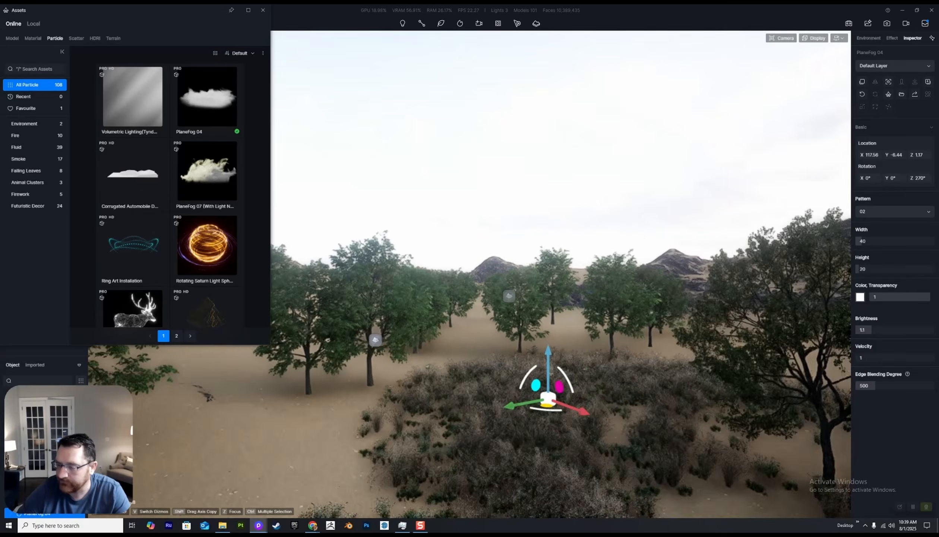
{"action": "key", "text": "w"}
{"action": "key", "text": "d"}
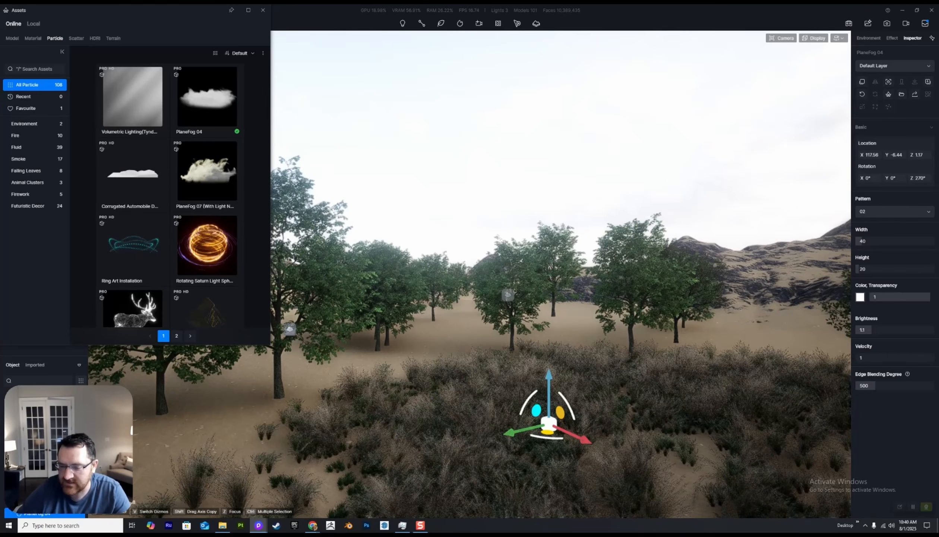
{"action": "key", "text": "s"}
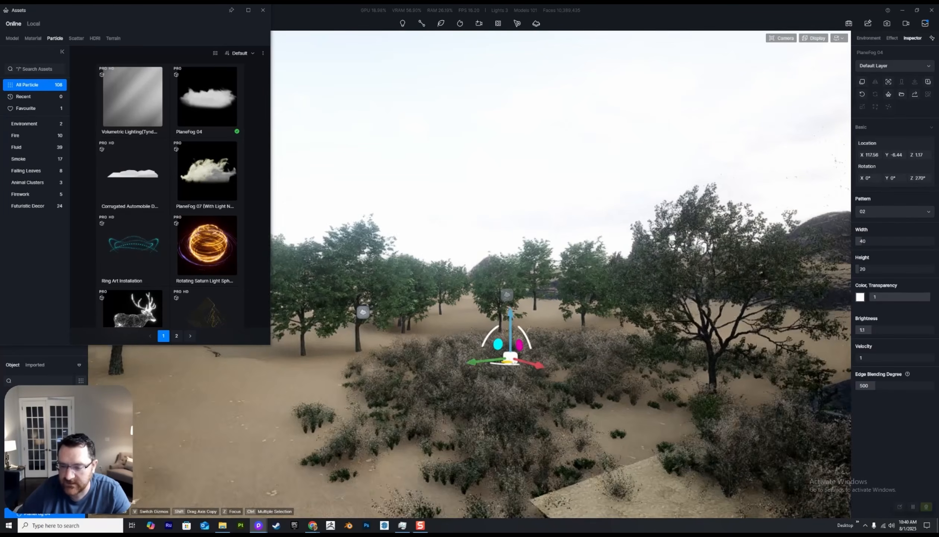
- Set the selected plane fog's velocity to 4 and close the asset library
{"action": "left_click_drag", "start_coordinate": [862, 358], "coordinate": [882, 358]}
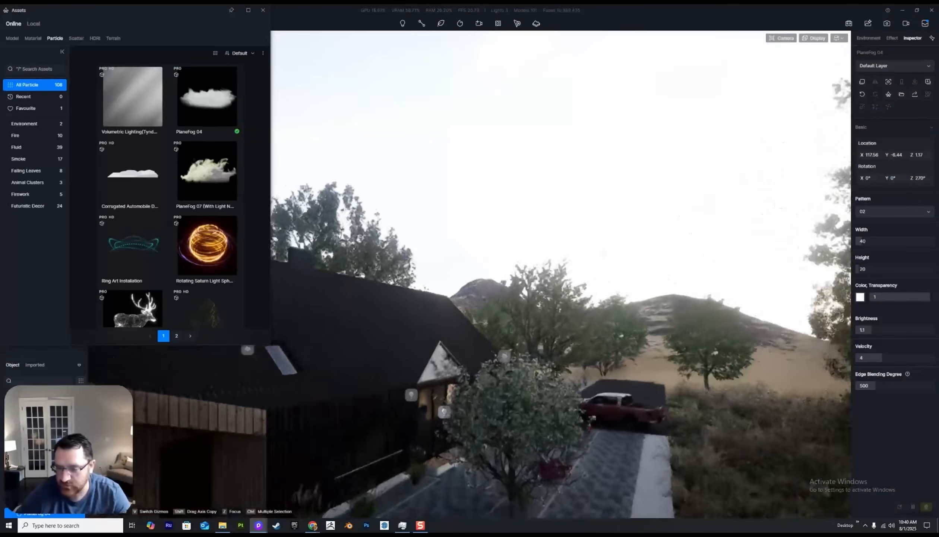
{"action": "key", "text": "w"}
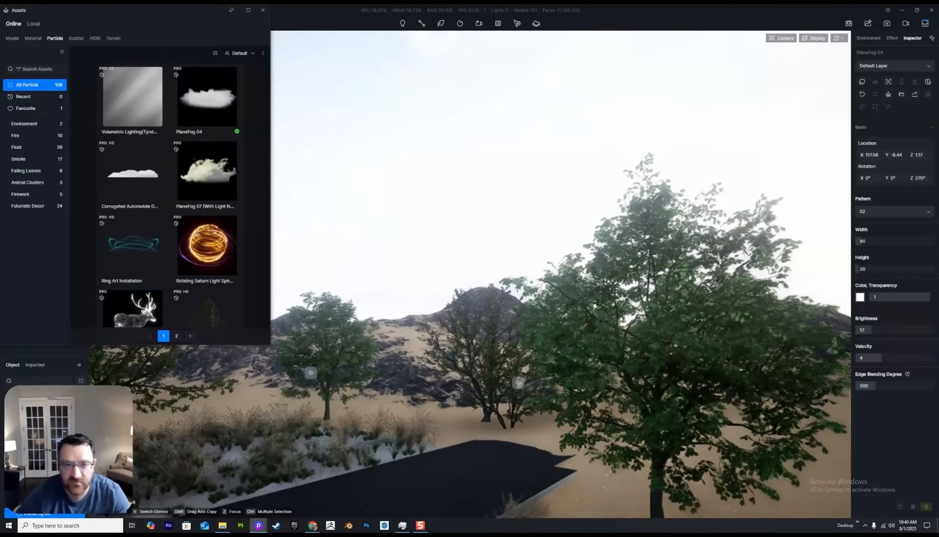
{"action": "left_click", "coordinate": [263, 10]}
{"action": "key", "text": "w"}
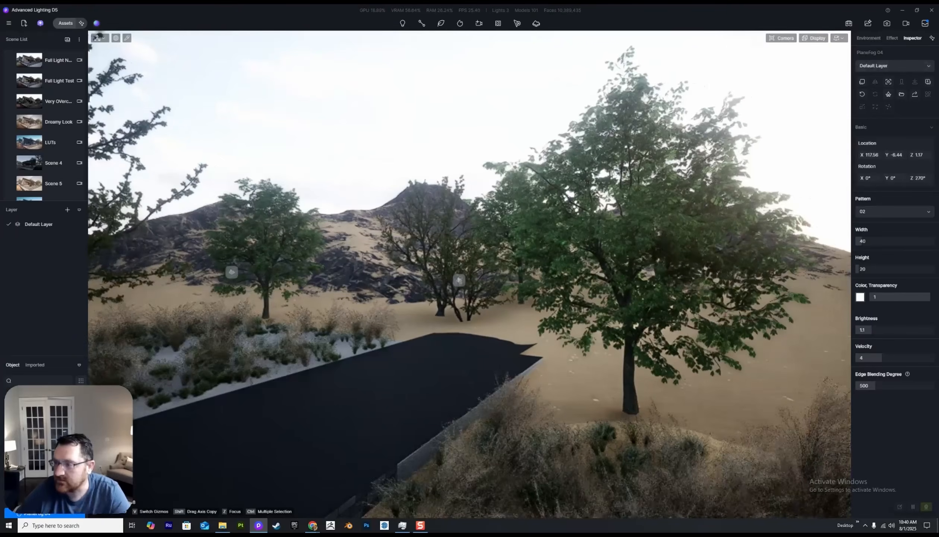
- Enable Fog in the environment's weather settings and frame the driveway with the trees and hills behind it
{"action": "left_click", "coordinate": [869, 38]}
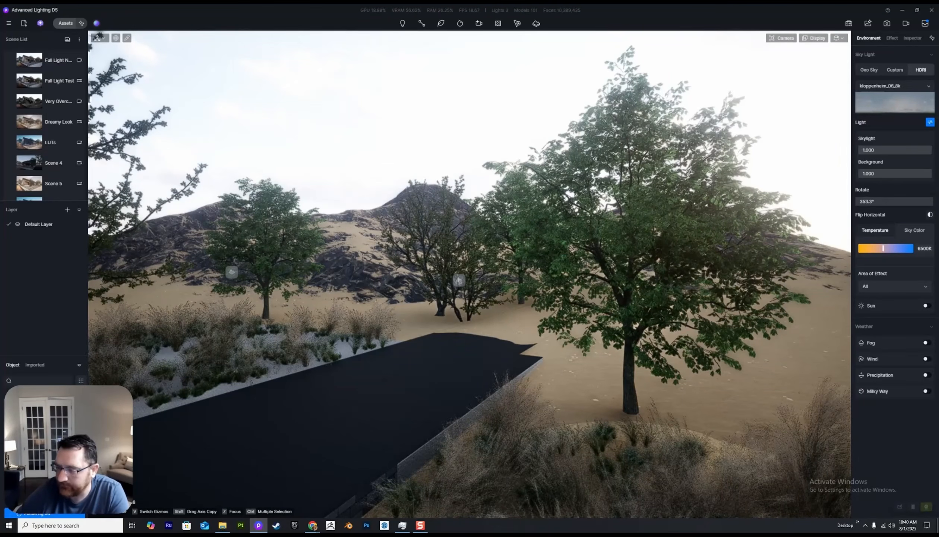
{"action": "left_click", "coordinate": [926, 343]}
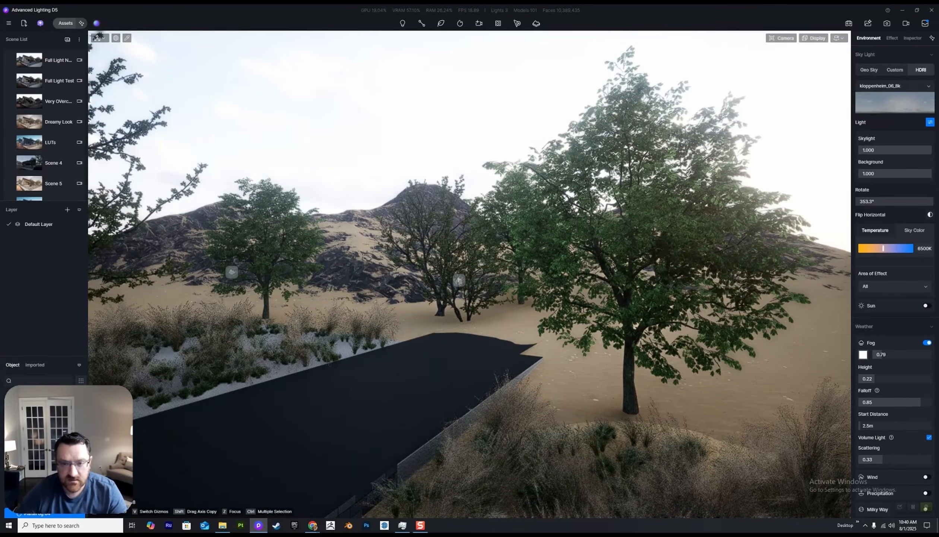
{"action": "right_click_drag", "start_coordinate": [470, 283], "coordinate": [453, 231]}
{"action": "key", "text": "s"}
{"action": "key", "text": "q"}
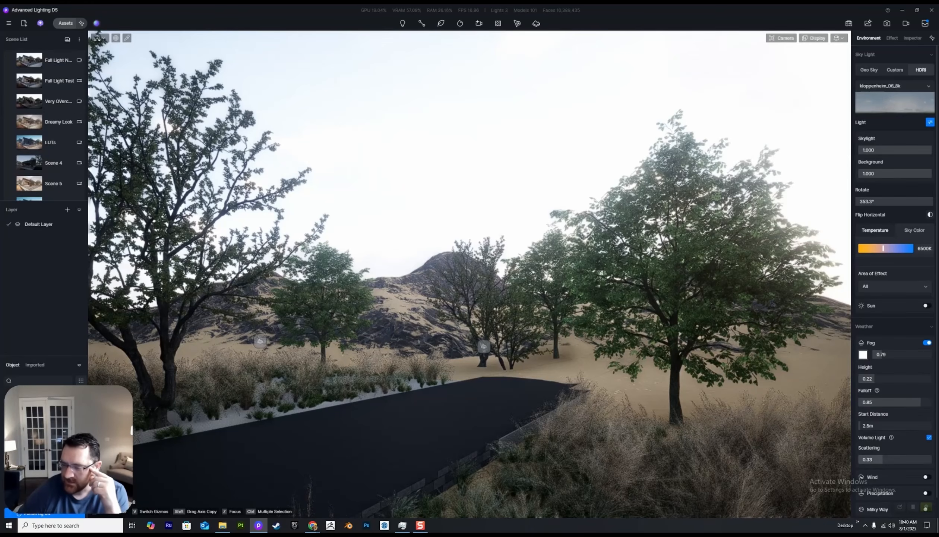
- Disable the fog's Volume Light and raise the fog intensity to 5
{"action": "left_click", "coordinate": [929, 438]}
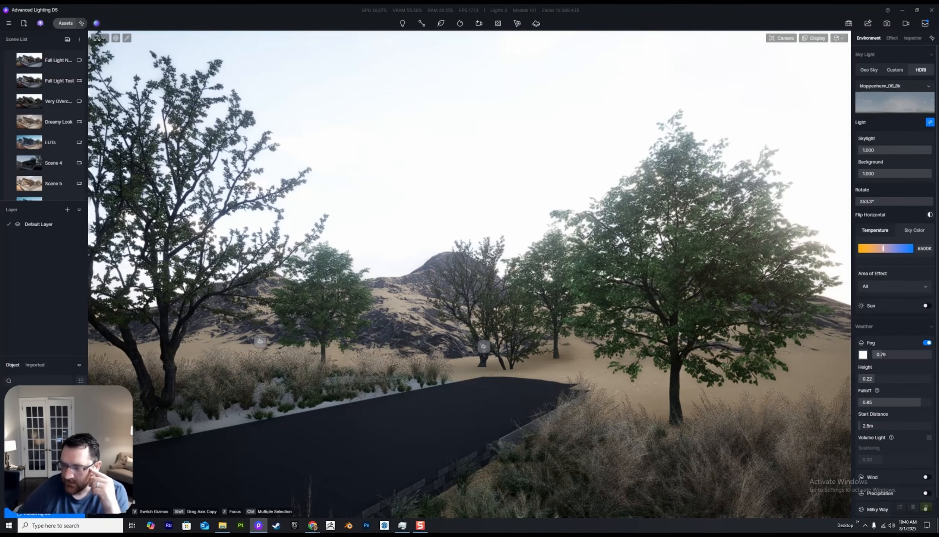
{"action": "left_click_drag", "start_coordinate": [882, 354], "coordinate": [932, 355]}
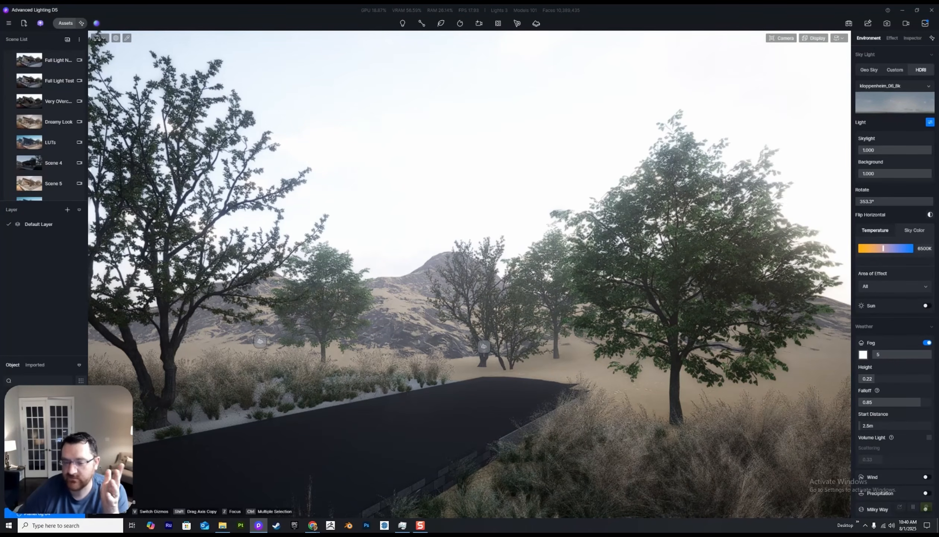
- Change the fog color to pure red, with saturation and value both at 100
{"action": "left_click", "coordinate": [864, 354]}
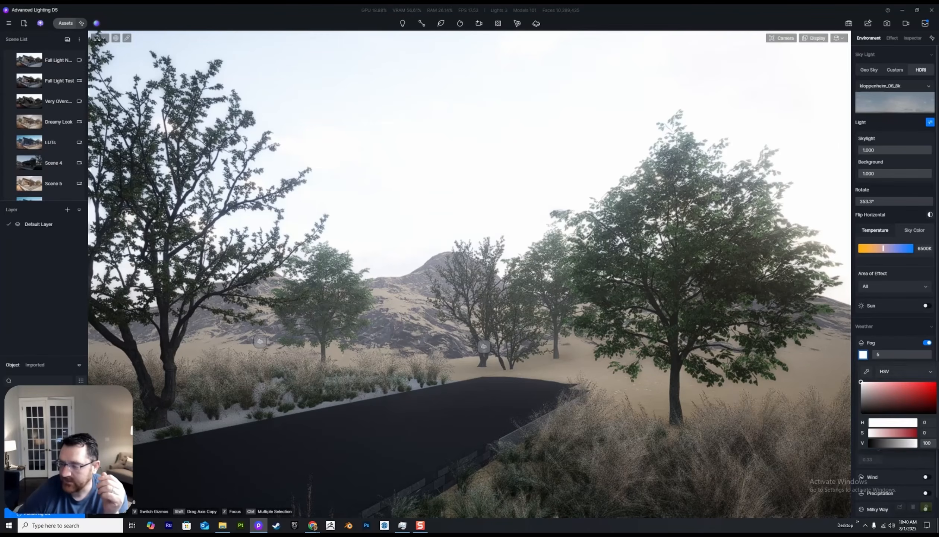
{"action": "left_click", "coordinate": [936, 381]}
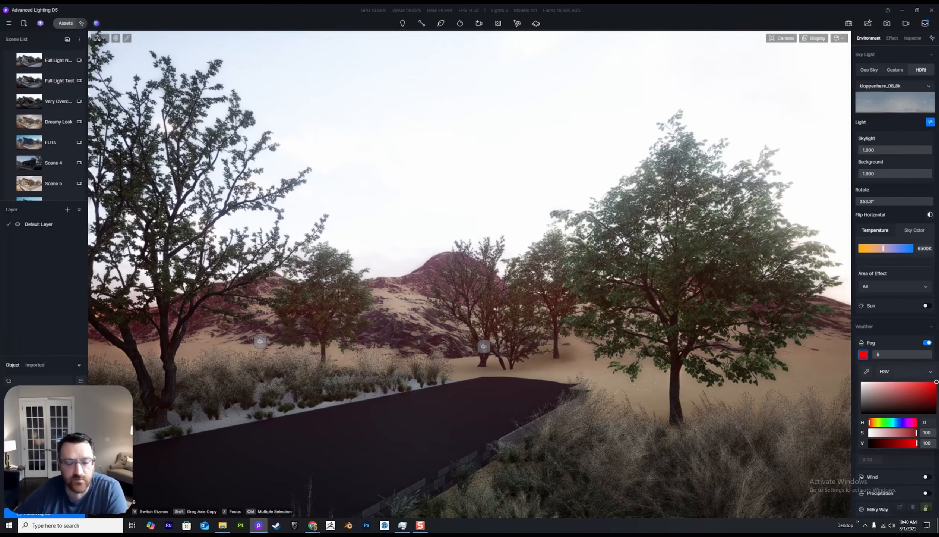
{"action": "left_click", "coordinate": [894, 326]}
{"action": "left_click", "coordinate": [895, 326]}
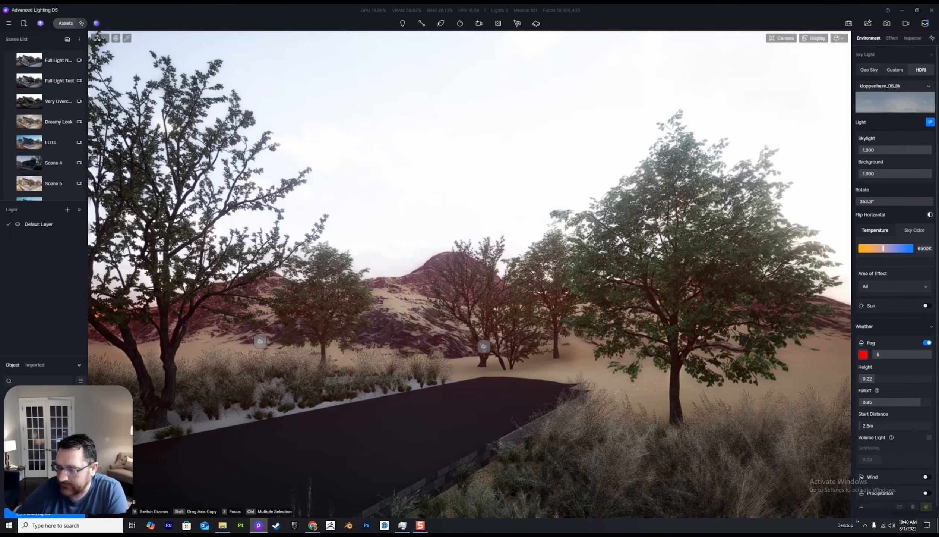
- Set the fog's height and falloff to 1 and its start distance to 100 m
{"action": "left_click_drag", "start_coordinate": [874, 378], "coordinate": [933, 403]}
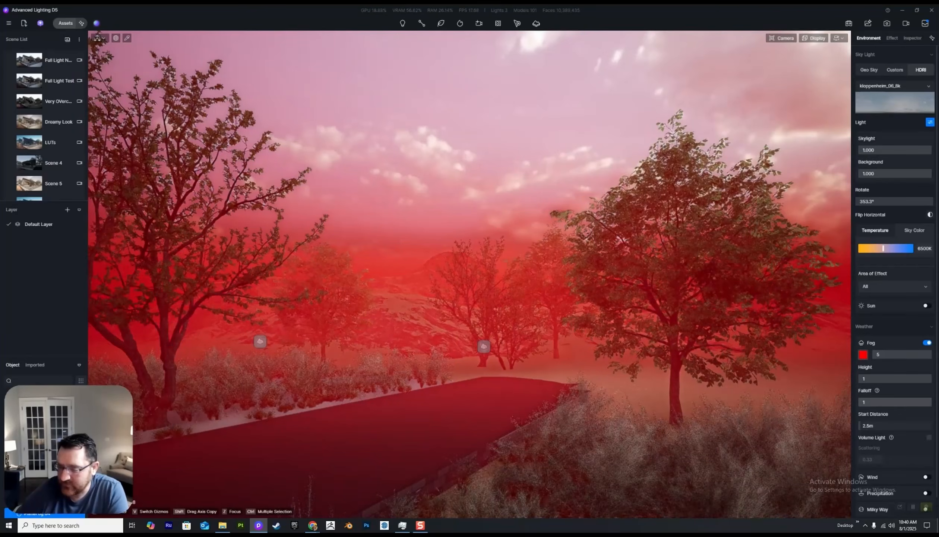
{"action": "left_click_drag", "start_coordinate": [865, 426], "coordinate": [932, 425]}
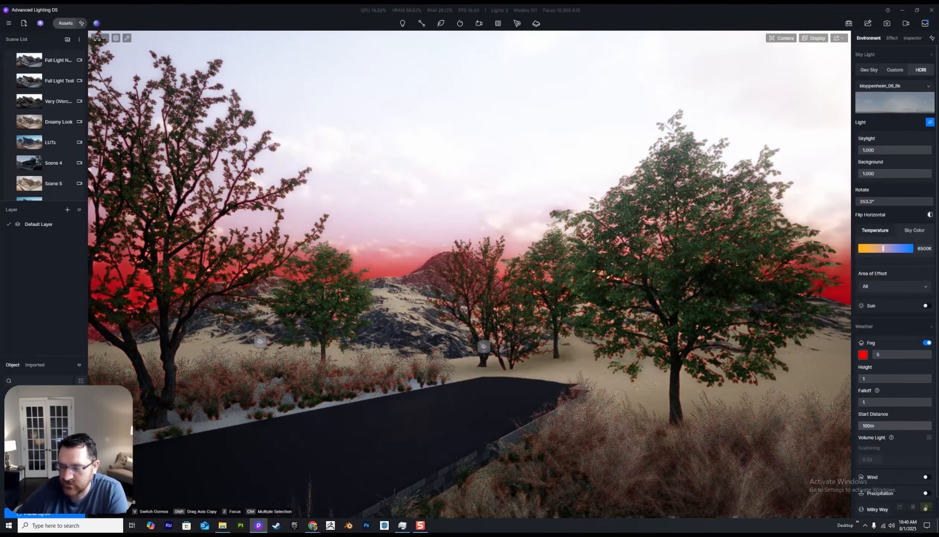
- Set the fog's start distance to 18 m, its height to 0.78 and its falloff to 0.61
{"action": "key", "text": "s"}
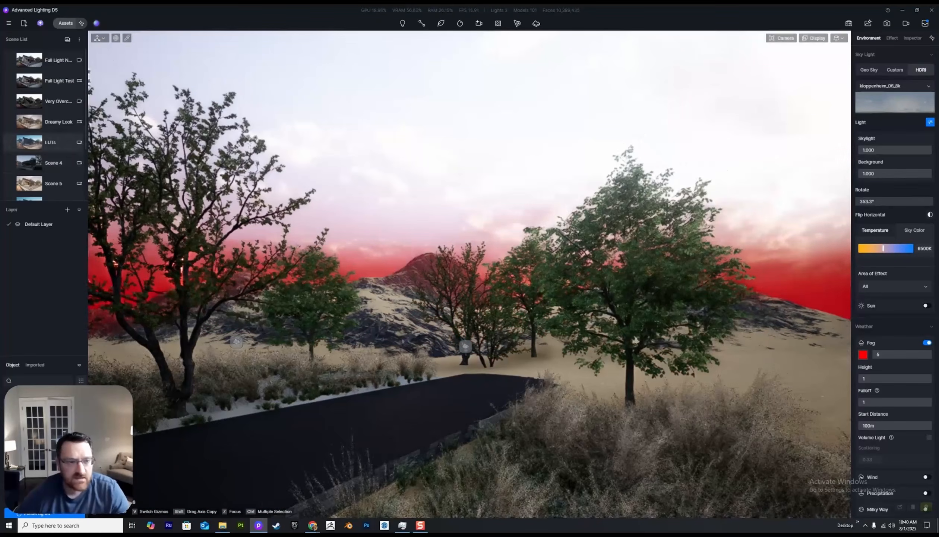
{"action": "key", "text": "s"}
{"action": "key", "text": "a"}
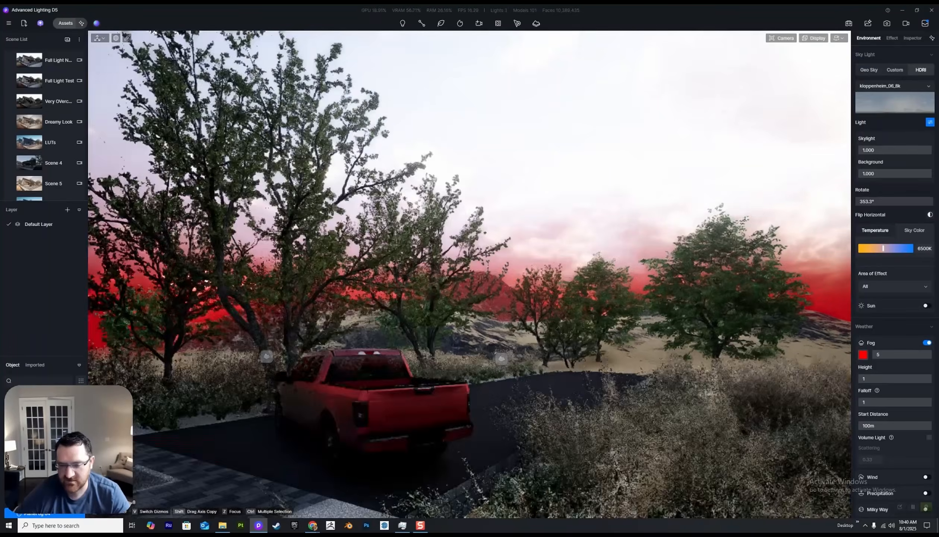
{"action": "key", "text": "s"}
{"action": "key", "text": "a"}
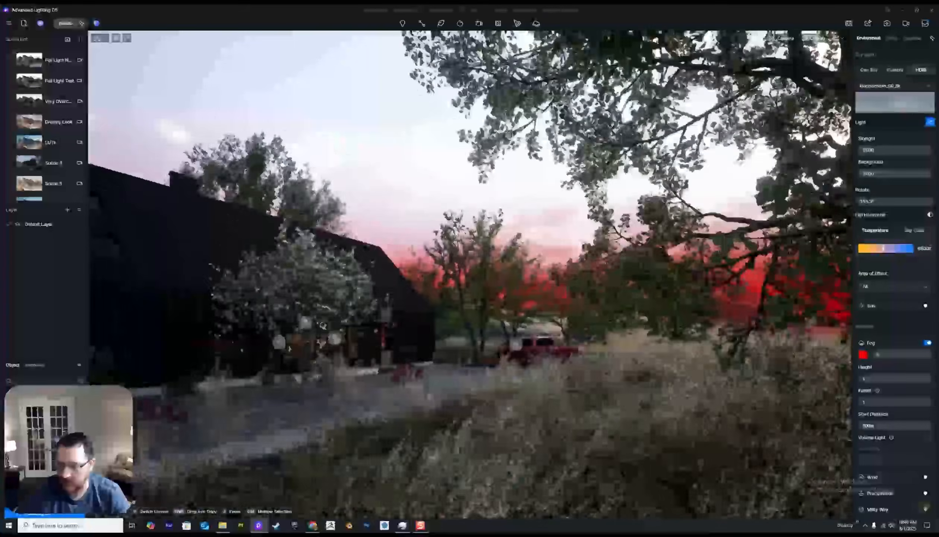
{"action": "key", "text": "w"}
{"action": "key", "text": "s"}
{"action": "key", "text": "d"}
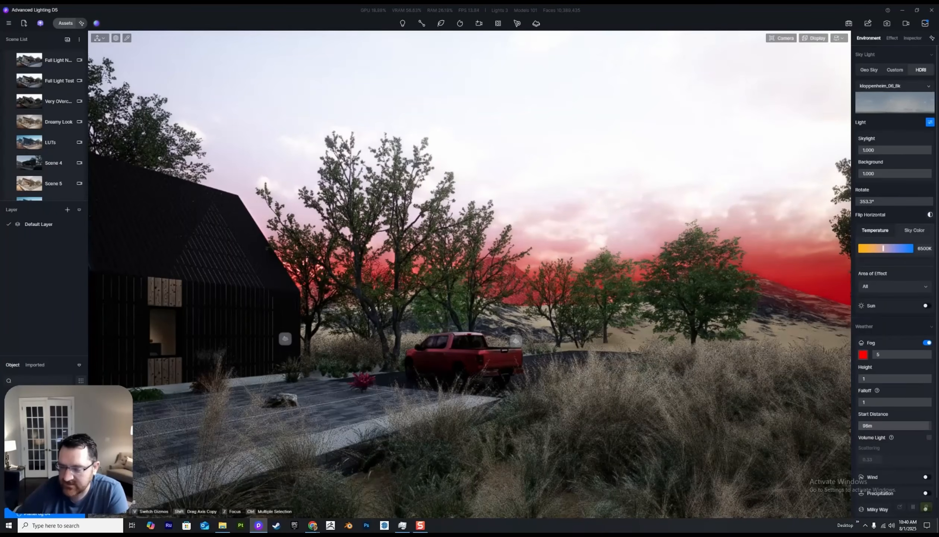
{"action": "left_click_drag", "start_coordinate": [926, 426], "coordinate": [872, 426]}
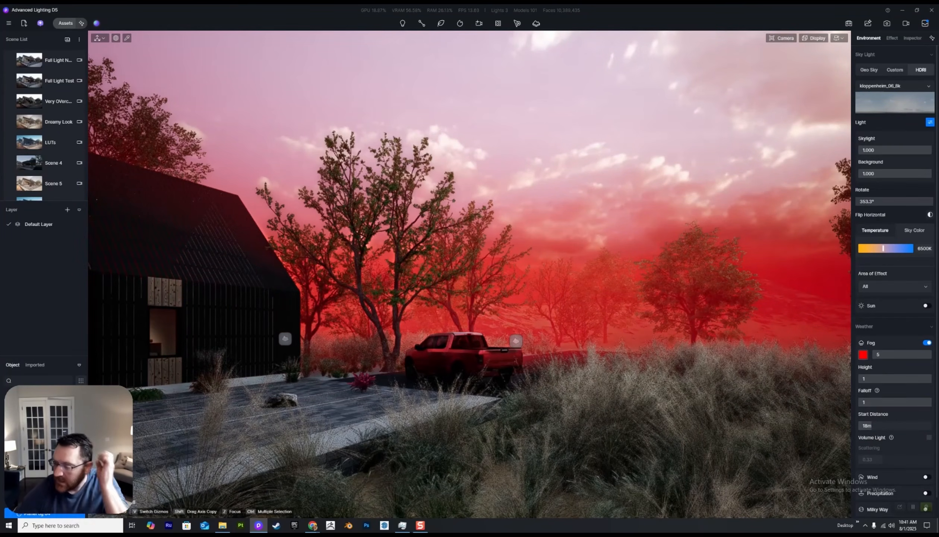
{"action": "left_click_drag", "start_coordinate": [930, 402], "coordinate": [903, 403]}
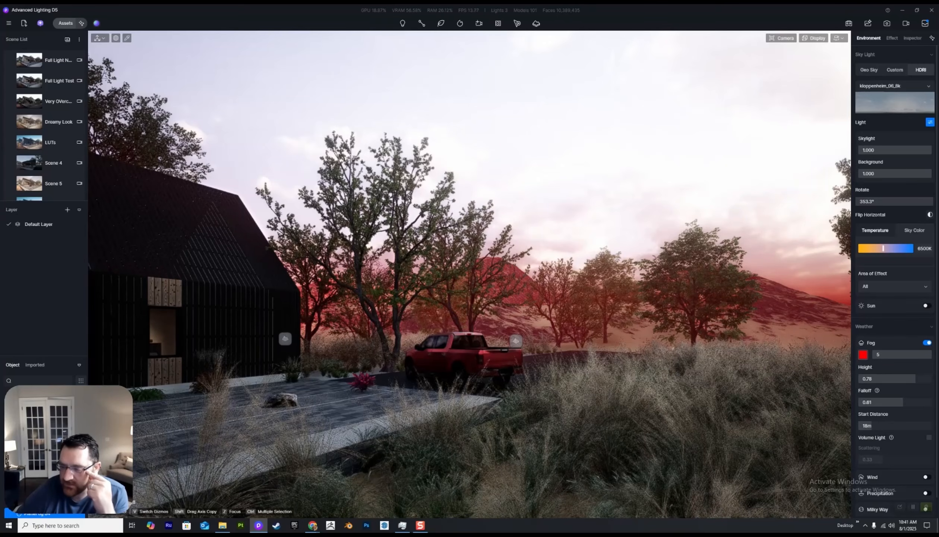
- Return the fog color to white and lower the fog intensity to 3.77
{"action": "left_click", "coordinate": [863, 354]}
{"action": "left_click", "coordinate": [861, 382]}
{"action": "left_click", "coordinate": [876, 327]}
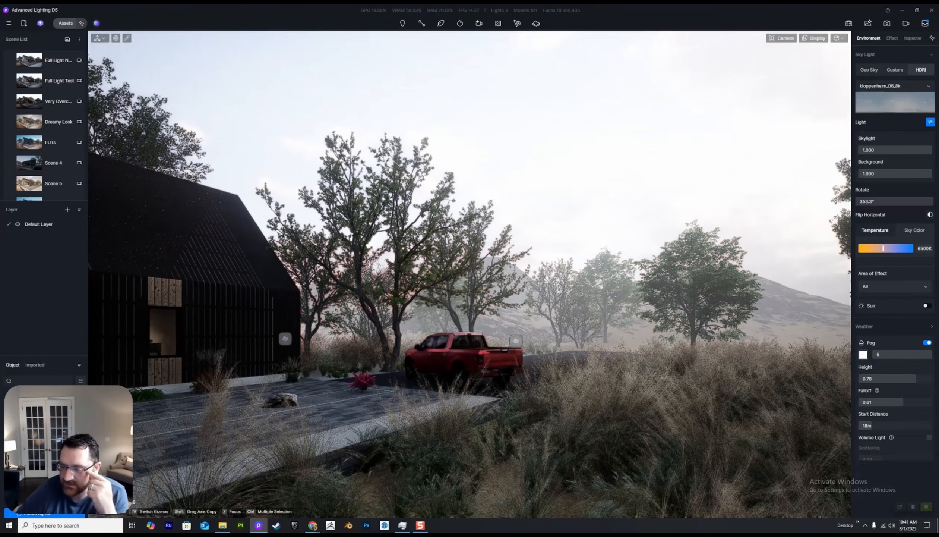
{"action": "left_click", "coordinate": [876, 327]}
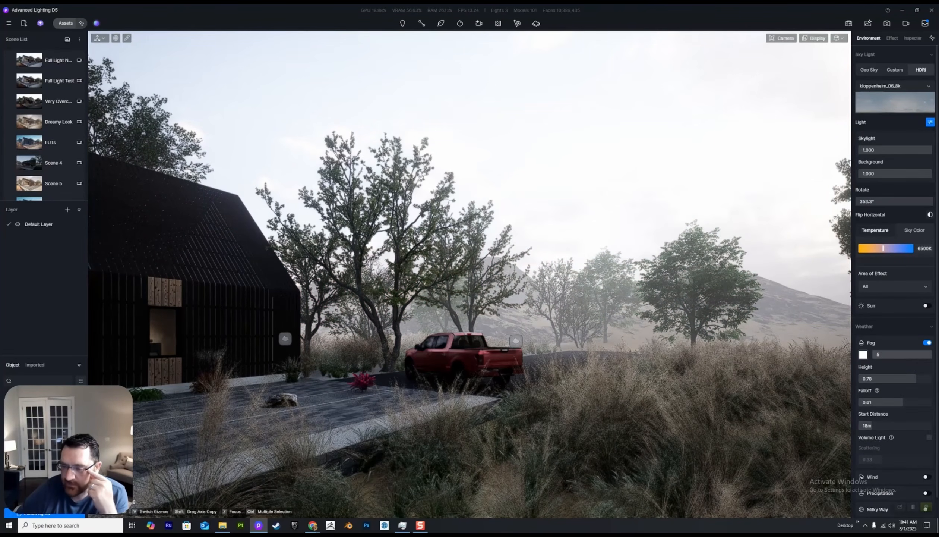
{"action": "mouse_move", "coordinate": [930, 355]}
{"action": "left_mouse_down"}
{"action": "mouse_move", "coordinate": [891, 355]}
{"action": "mouse_move", "coordinate": [917, 354]}
{"action": "left_mouse_up"}
{"action": "scroll", "coordinate": [903, 355], "scroll_direction": "down", "scroll_amount": 1}
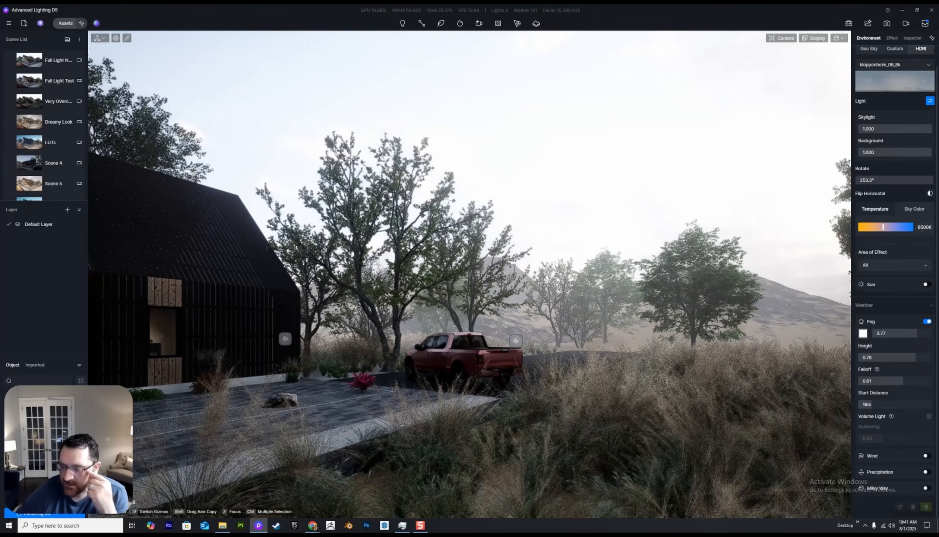
- Enable Volume Light for the fog and set its scattering to 1
{"action": "left_click", "coordinate": [929, 416]}
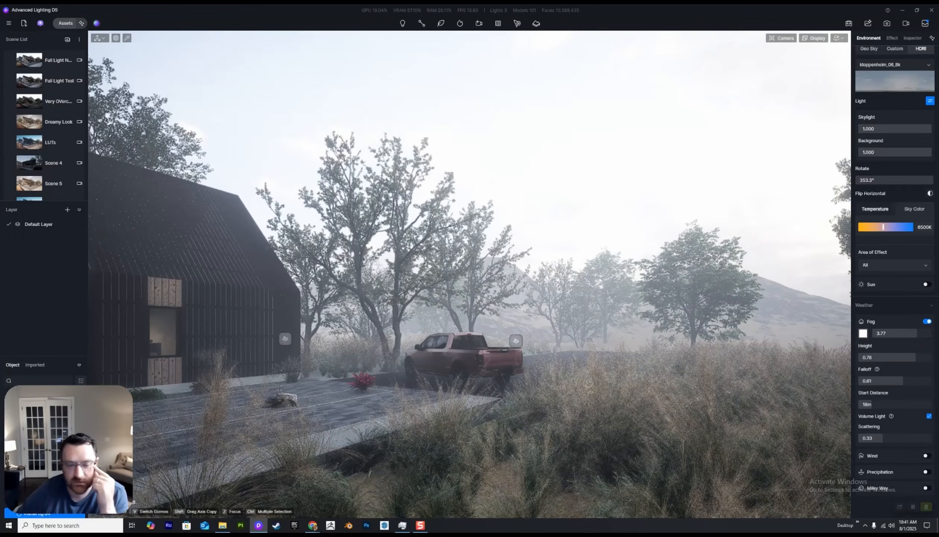
{"action": "left_click_drag", "start_coordinate": [883, 438], "coordinate": [932, 438]}
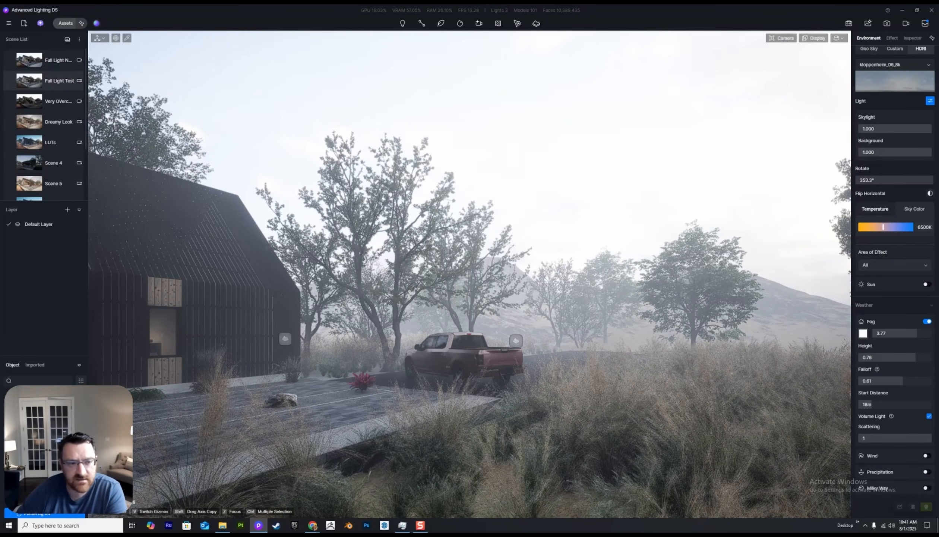
- Load the first saved scene, "Full Light No S...", and restore its camera view of the house
{"action": "left_click", "coordinate": [30, 60]}
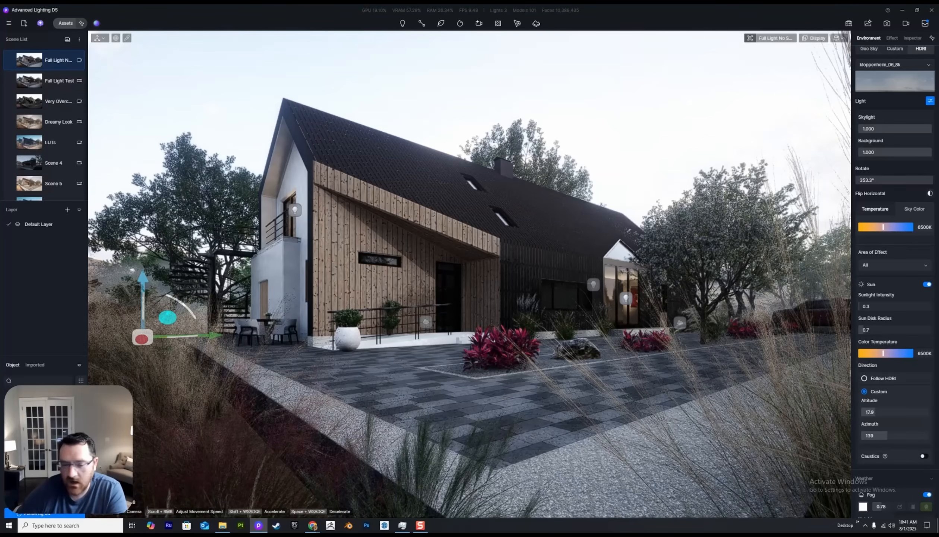
{"action": "right_click_drag", "start_coordinate": [469, 274], "coordinate": [467, 274]}
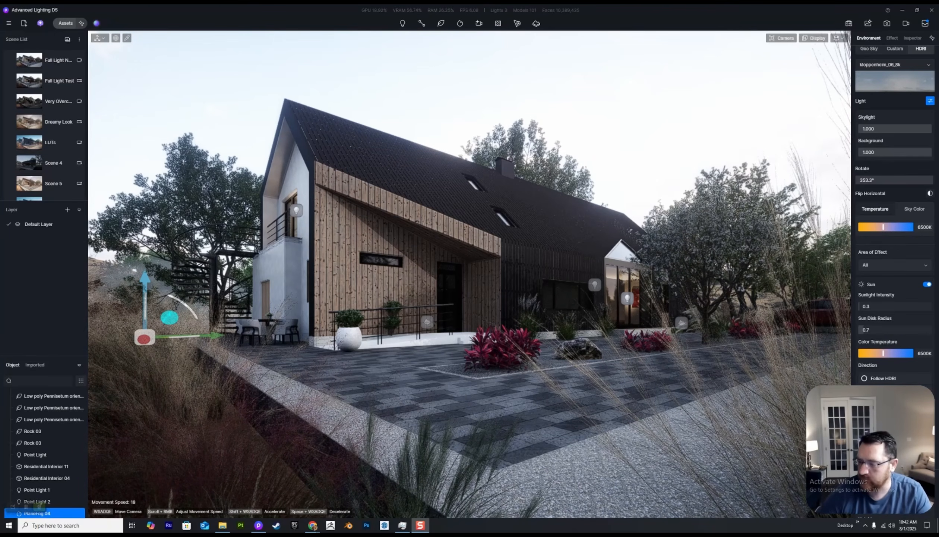
{"action": "left_click", "coordinate": [37, 60]}
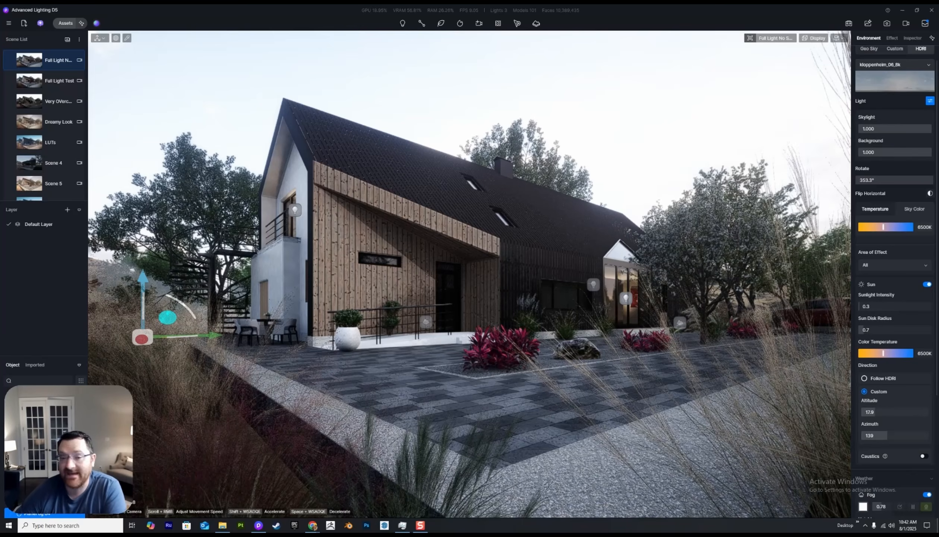
- Enable separate skylight and background control for the HDRI, try a background brightness of 0.140, and return it to 1.000
{"action": "left_click", "coordinate": [931, 101]}
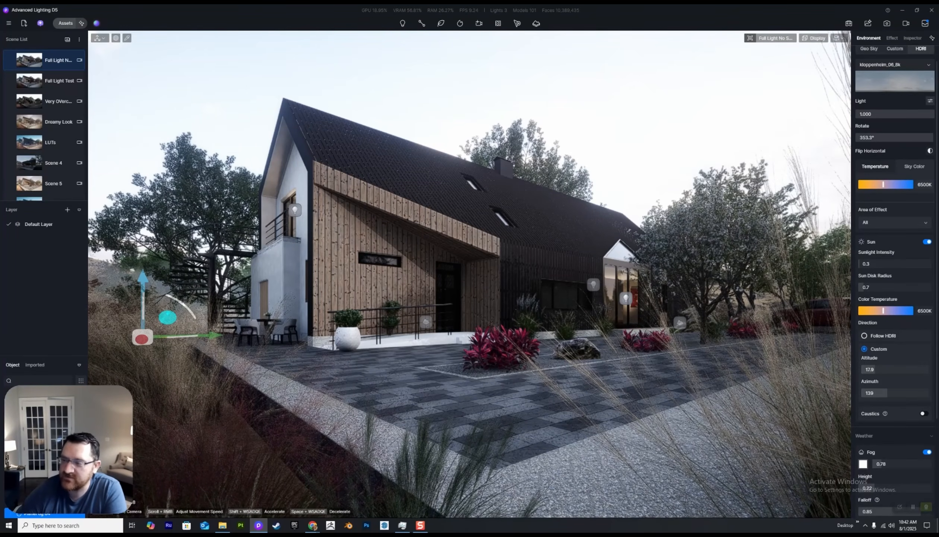
{"action": "left_click", "coordinate": [931, 101]}
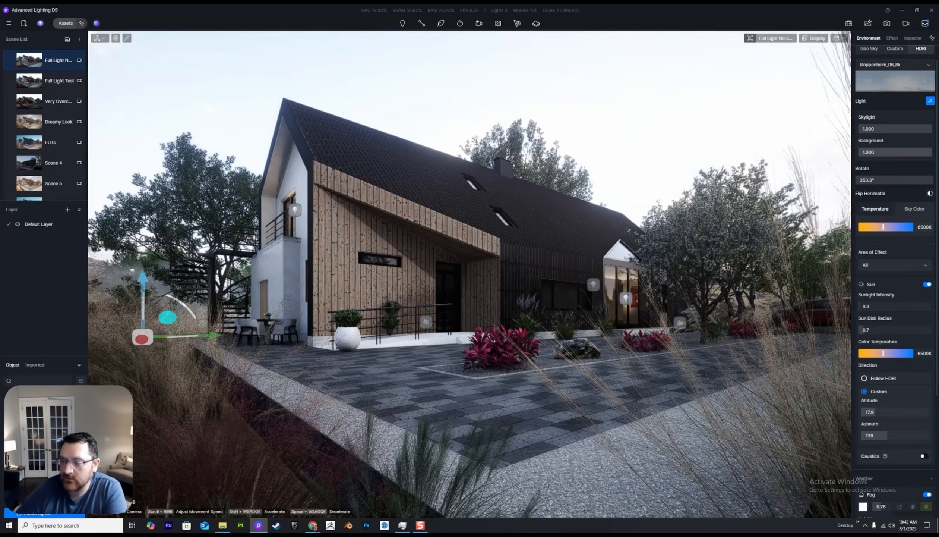
{"action": "left_click_drag", "start_coordinate": [927, 152], "coordinate": [875, 152]}
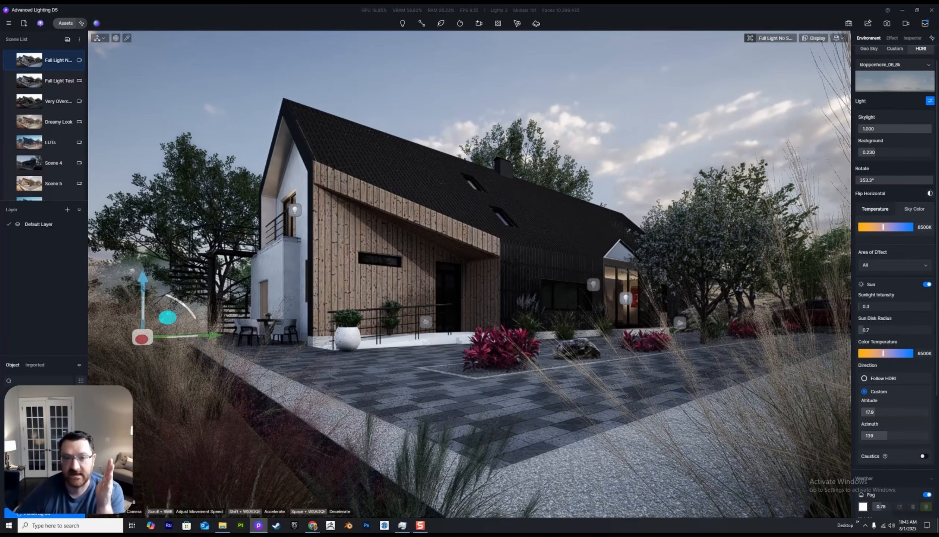
{"action": "mouse_move", "coordinate": [875, 153]}
{"action": "left_mouse_down"}
{"action": "mouse_move", "coordinate": [920, 152]}
{"action": "mouse_move", "coordinate": [869, 152]}
{"action": "left_mouse_up"}
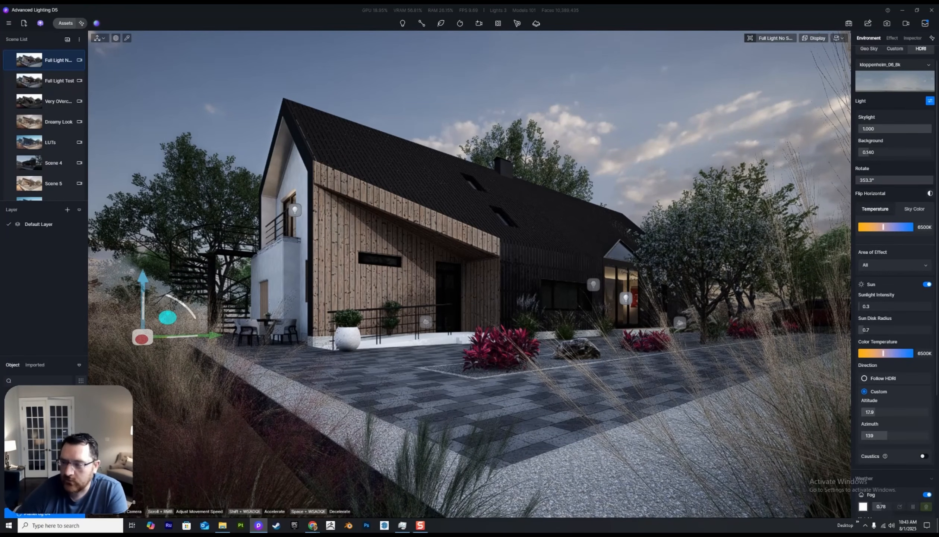
{"action": "left_click_drag", "start_coordinate": [869, 152], "coordinate": [931, 152]}
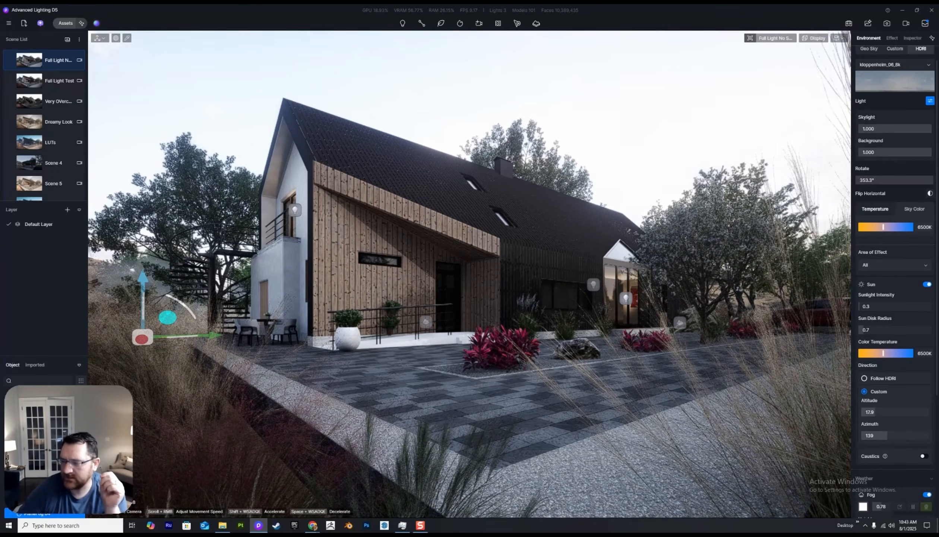
- Toggle the sun off and back on, and try sun disk radii of 1.1, 5 and 0.9
{"action": "left_click", "coordinate": [928, 284]}
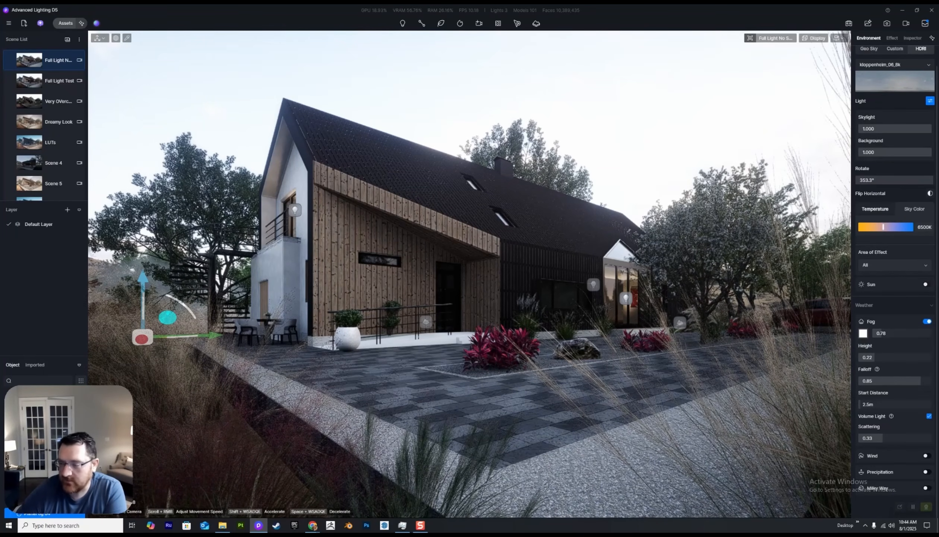
{"action": "left_click", "coordinate": [927, 284]}
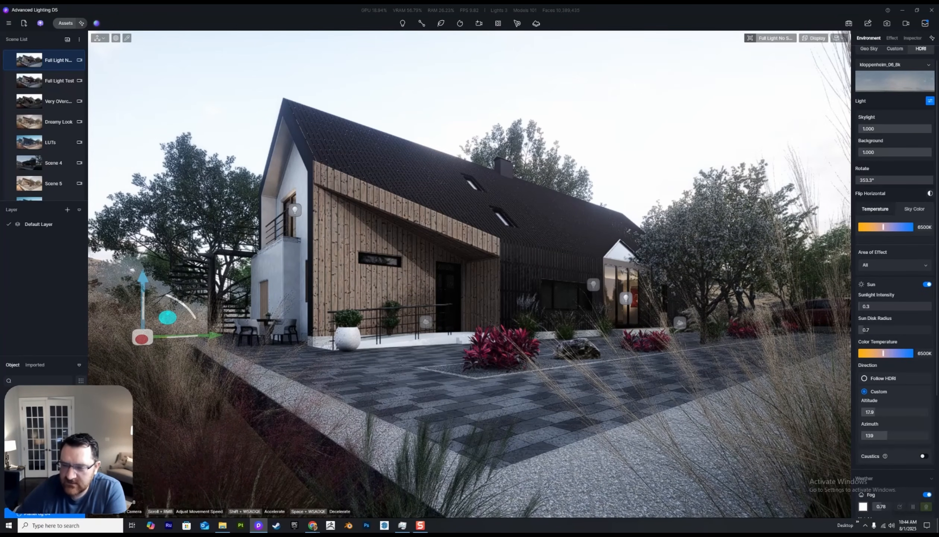
{"action": "mouse_move", "coordinate": [860, 307]}
{"action": "left_mouse_down"}
{"action": "mouse_move", "coordinate": [886, 307]}
{"action": "mouse_move", "coordinate": [858, 307]}
{"action": "left_mouse_up"}
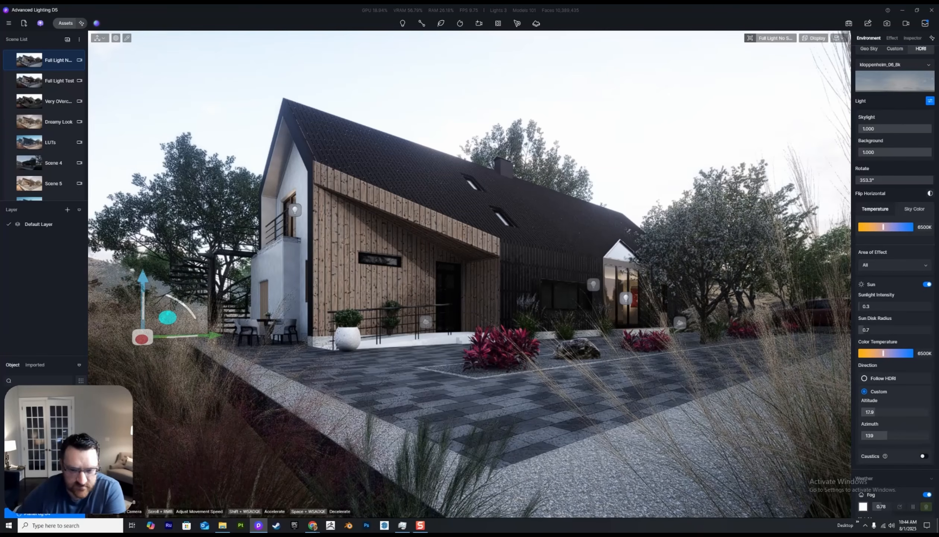
{"action": "mouse_move", "coordinate": [862, 330]}
{"action": "left_mouse_down"}
{"action": "mouse_move", "coordinate": [932, 330]}
{"action": "mouse_move", "coordinate": [869, 330]}
{"action": "left_mouse_up"}
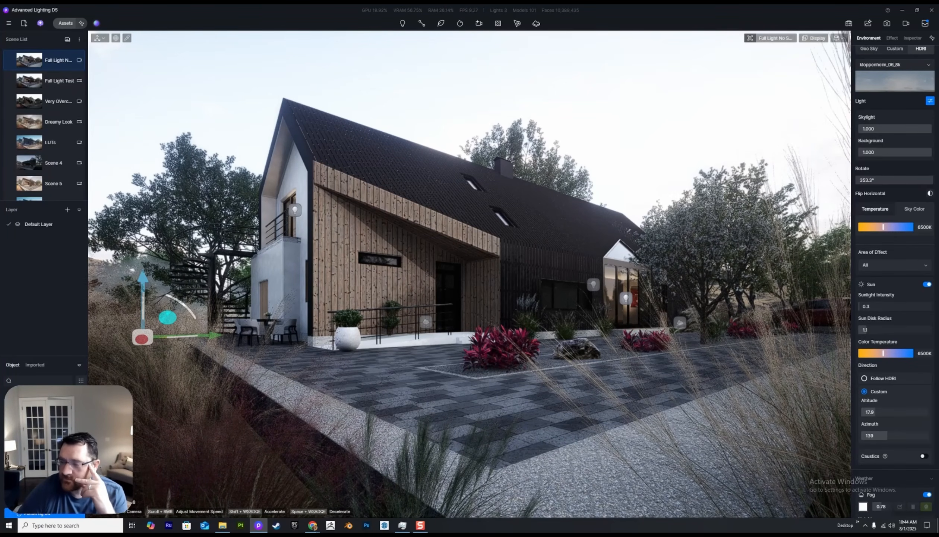
{"action": "left_click_drag", "start_coordinate": [867, 330], "coordinate": [895, 330]}
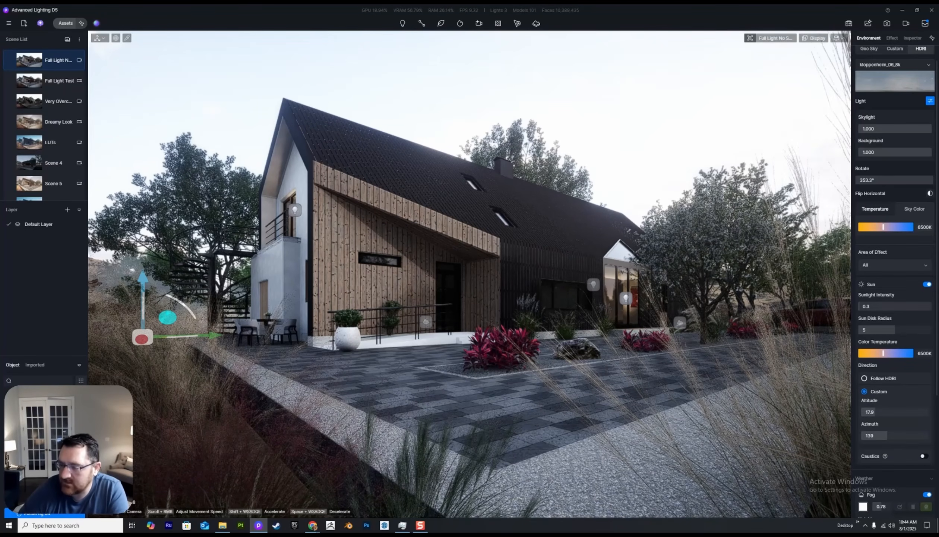
{"action": "left_click_drag", "start_coordinate": [895, 330], "coordinate": [865, 330]}
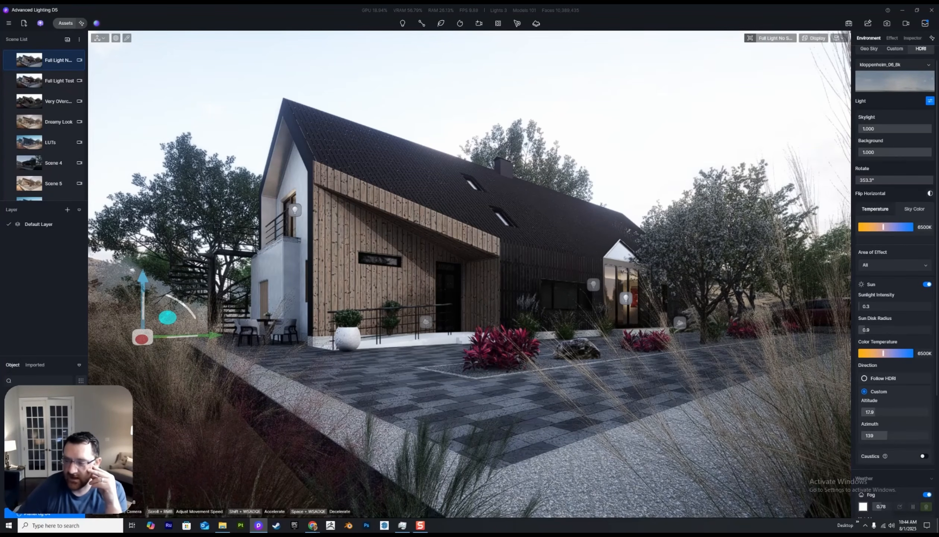
- Try a sky temperature of 11650K with a sun color temperature of 2000K, and reload the first saved scene
{"action": "left_click_drag", "start_coordinate": [910, 227], "coordinate": [911, 227]}
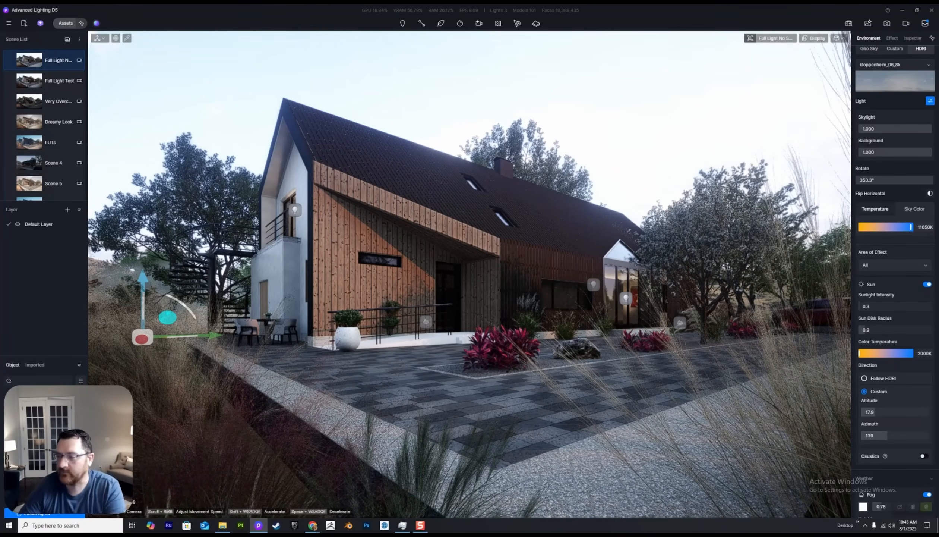
{"action": "left_click", "coordinate": [30, 60]}
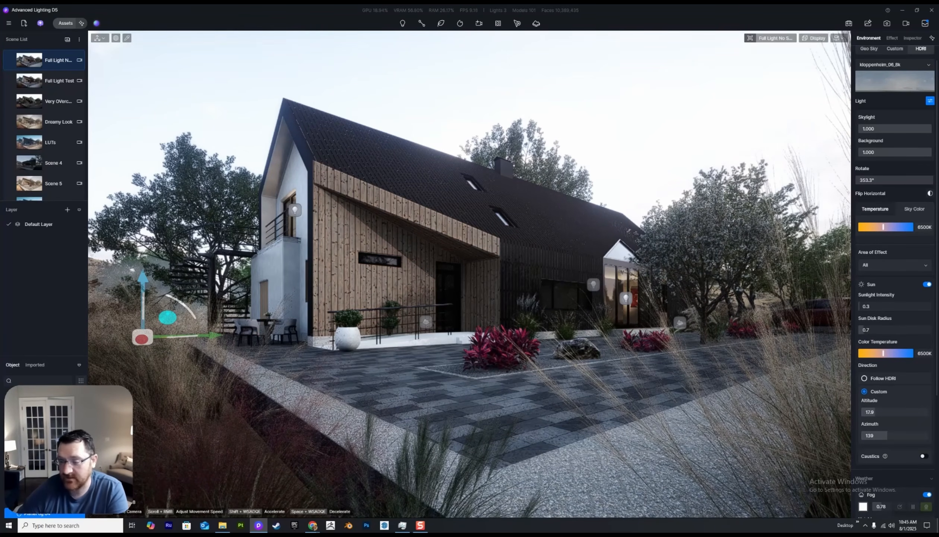
- Try the Follow HDRI sun direction and return the direction to Custom
{"action": "scroll", "coordinate": [895, 279], "scroll_direction": "down", "scroll_amount": 4}
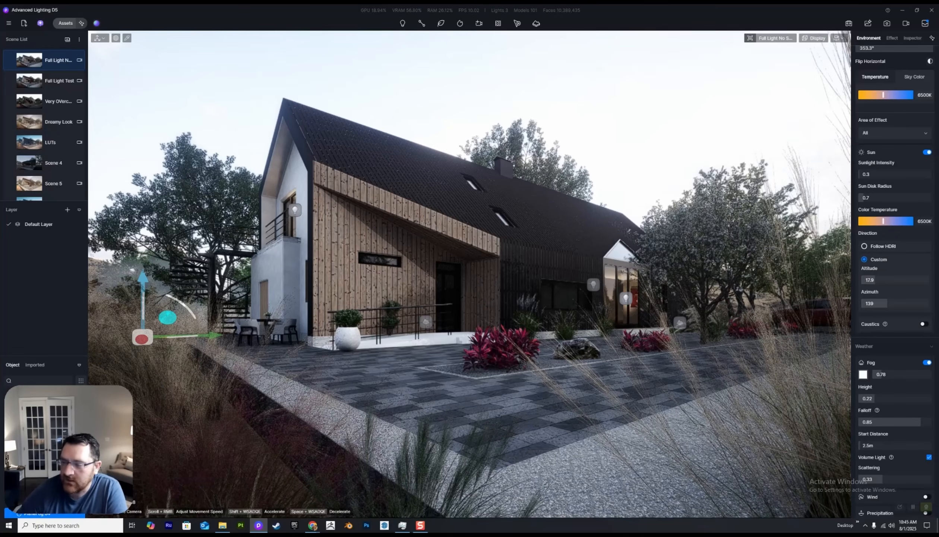
{"action": "left_click", "coordinate": [865, 246]}
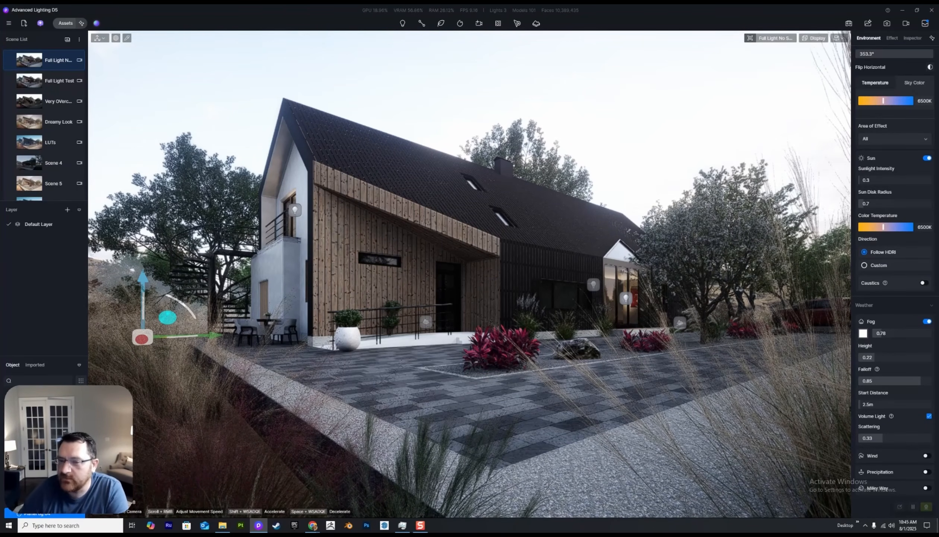
{"action": "left_click", "coordinate": [865, 265]}
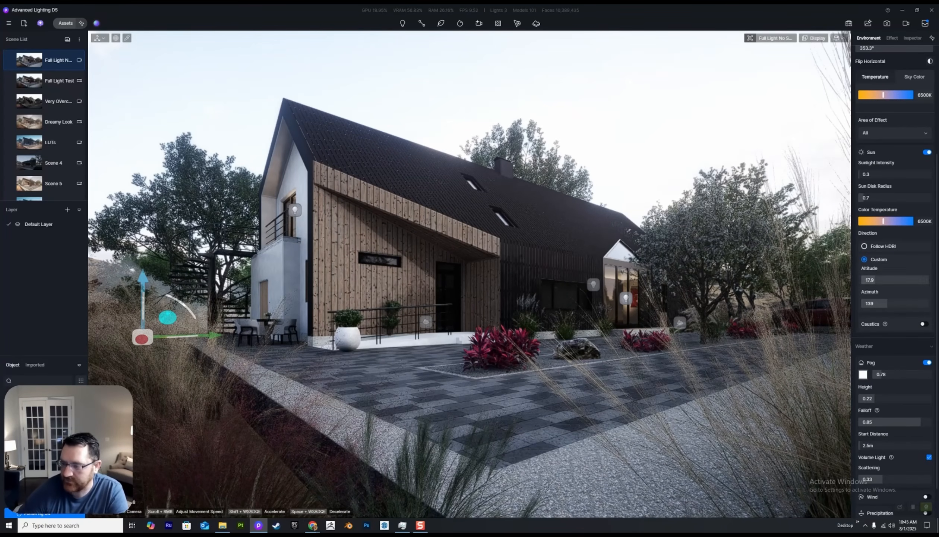
- Lower the HDRI skylight strongly and raise the sunlight intensity to 20
{"action": "scroll", "coordinate": [895, 173], "scroll_direction": "up", "scroll_amount": 4}
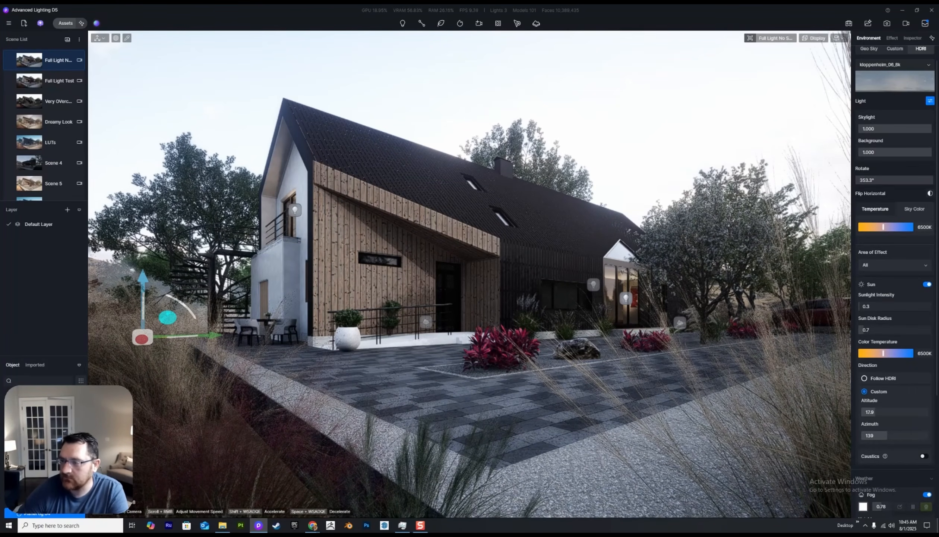
{"action": "left_click_drag", "start_coordinate": [927, 128], "coordinate": [868, 128]}
{"action": "scroll", "coordinate": [895, 261], "scroll_direction": "down", "scroll_amount": 5}
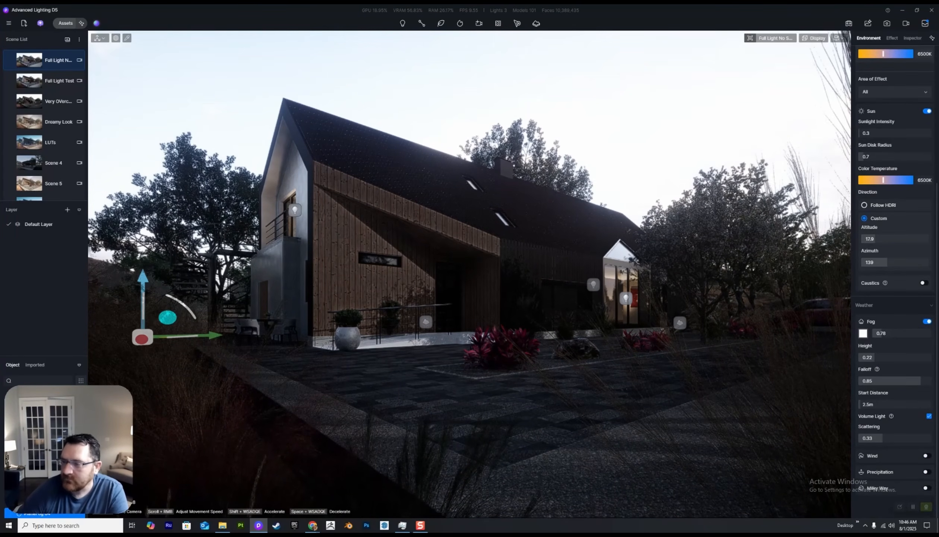
{"action": "left_click_drag", "start_coordinate": [860, 133], "coordinate": [931, 133]}
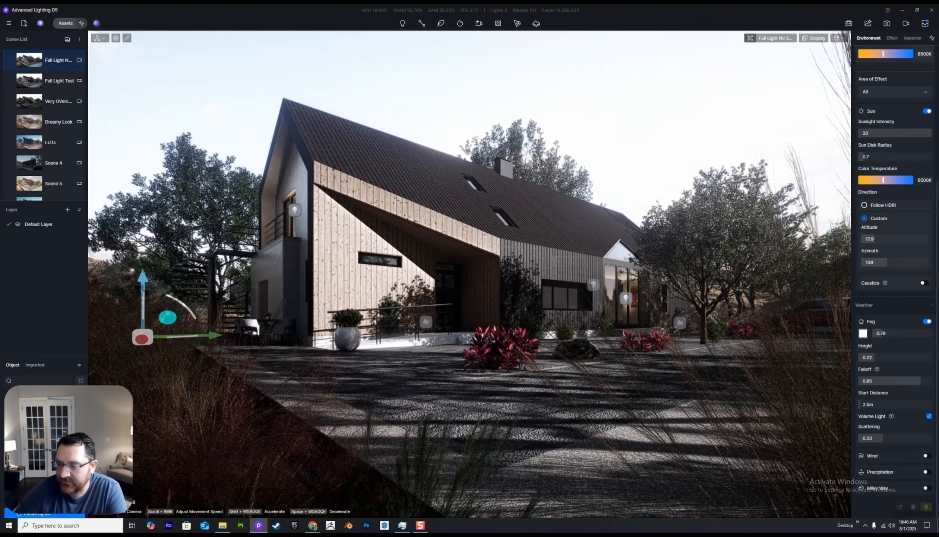
- Try a sun azimuth of 133.1 with altitudes of 12.5 and 35.5, and reload the first saved scene
{"action": "mouse_move", "coordinate": [887, 262]}
{"action": "left_mouse_down"}
{"action": "mouse_move", "coordinate": [877, 262]}
{"action": "mouse_move", "coordinate": [886, 262]}
{"action": "left_mouse_up"}
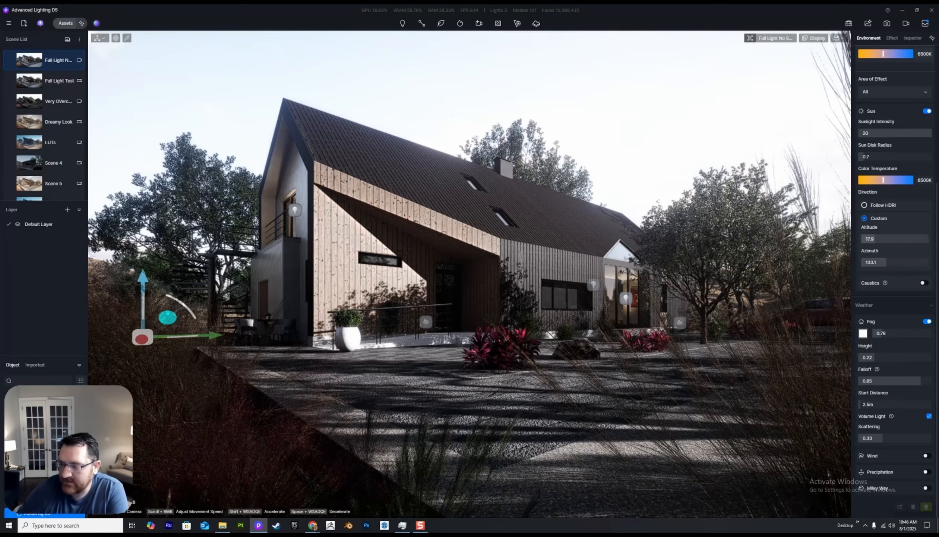
{"action": "mouse_move", "coordinate": [875, 239]}
{"action": "left_mouse_down"}
{"action": "mouse_move", "coordinate": [863, 239]}
{"action": "mouse_move", "coordinate": [871, 239]}
{"action": "left_mouse_up"}
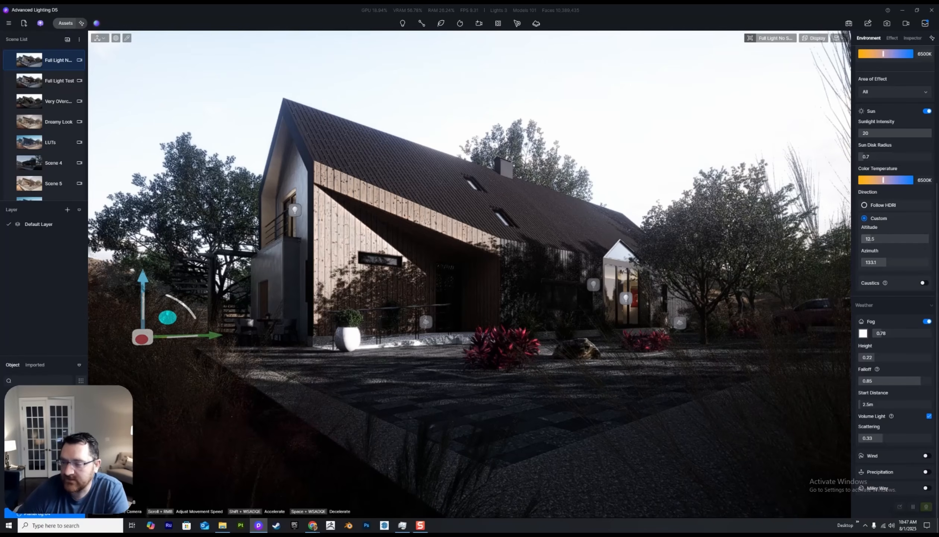
{"action": "mouse_move", "coordinate": [873, 239]}
{"action": "left_mouse_down"}
{"action": "mouse_move", "coordinate": [915, 239]}
{"action": "mouse_move", "coordinate": [888, 239]}
{"action": "left_mouse_up"}
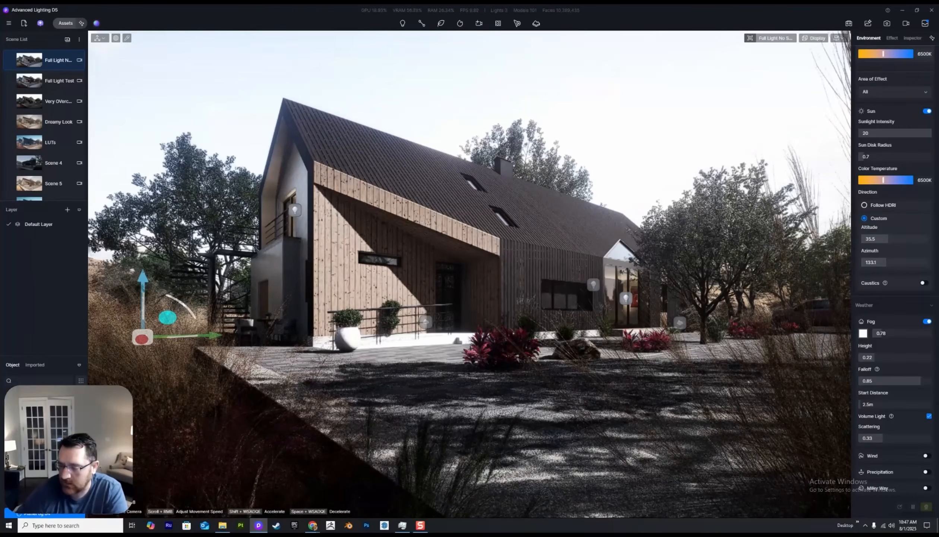
{"action": "left_click", "coordinate": [45, 60]}
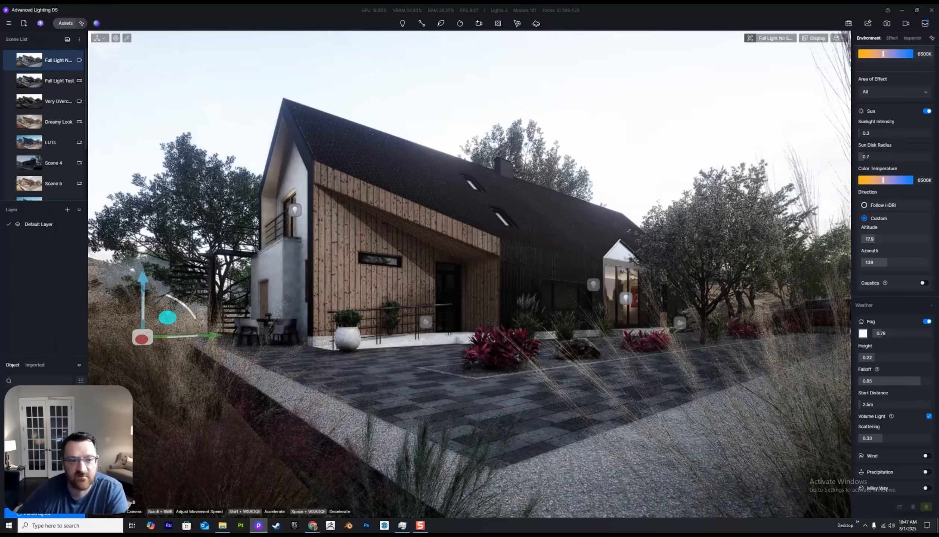
{"action": "scroll", "coordinate": [895, 149], "scroll_direction": "up", "scroll_amount": 5}
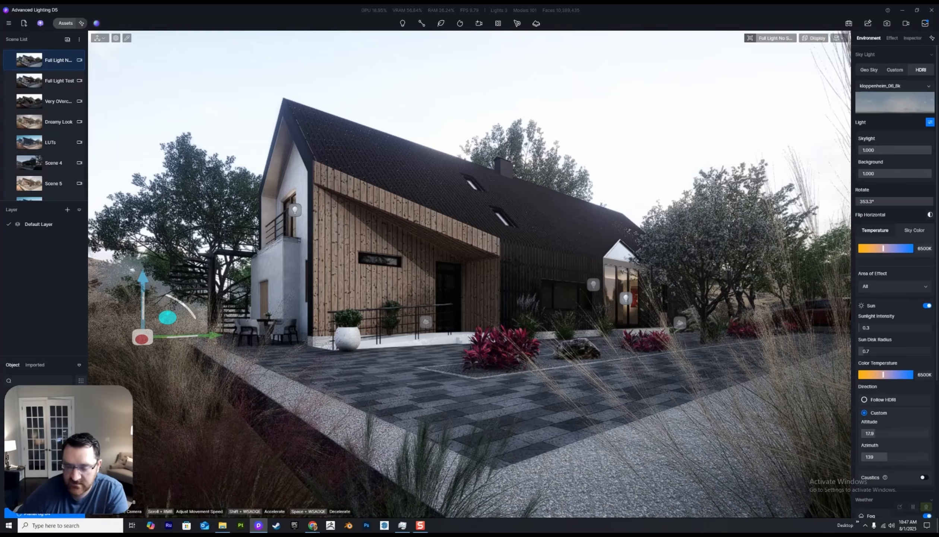
{"action": "scroll", "coordinate": [895, 261], "scroll_direction": "down", "scroll_amount": 5}
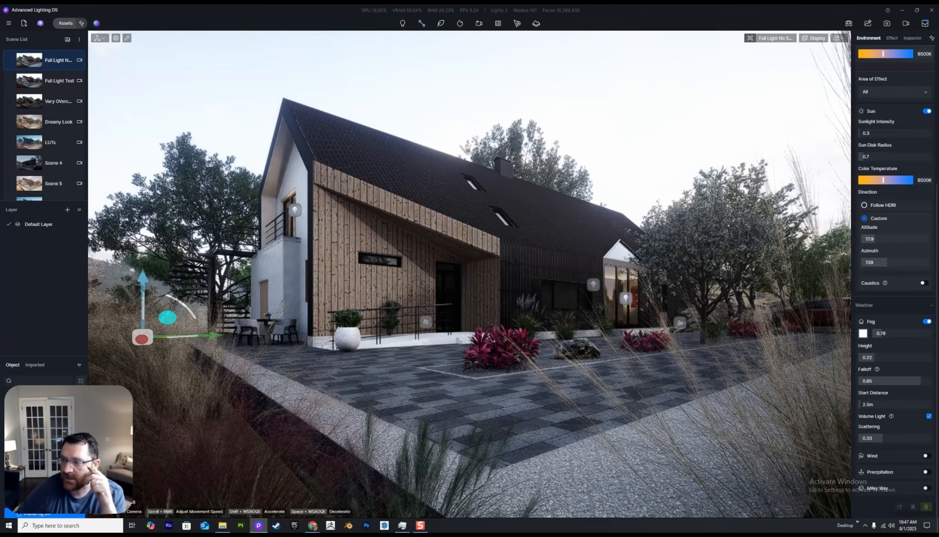
{"action": "scroll", "coordinate": [894, 261], "scroll_direction": "up", "scroll_amount": 5}
{"action": "left_click", "coordinate": [892, 38]}
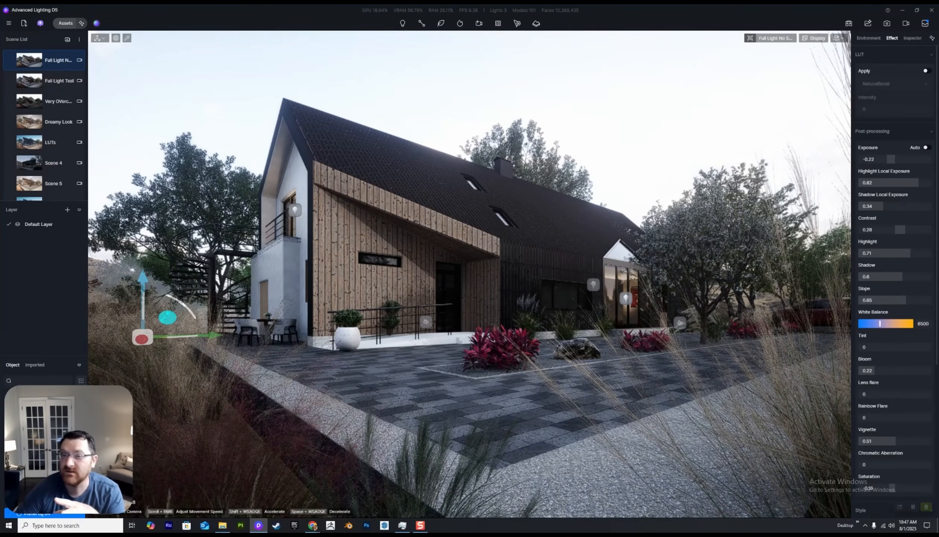
{"action": "left_click", "coordinate": [868, 38]}
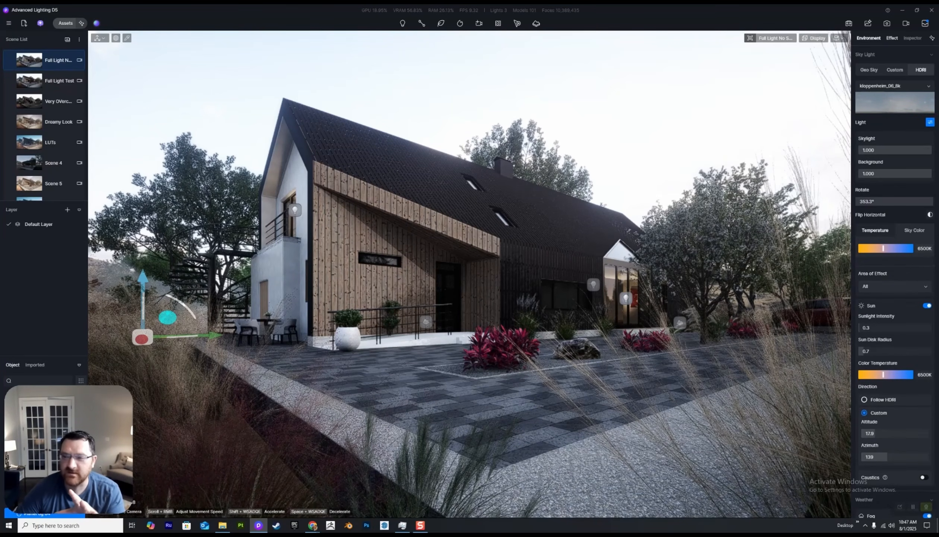
- Show the post-processing effects and set Shadow Local Exposure to 0.37
{"action": "left_click", "coordinate": [892, 38]}
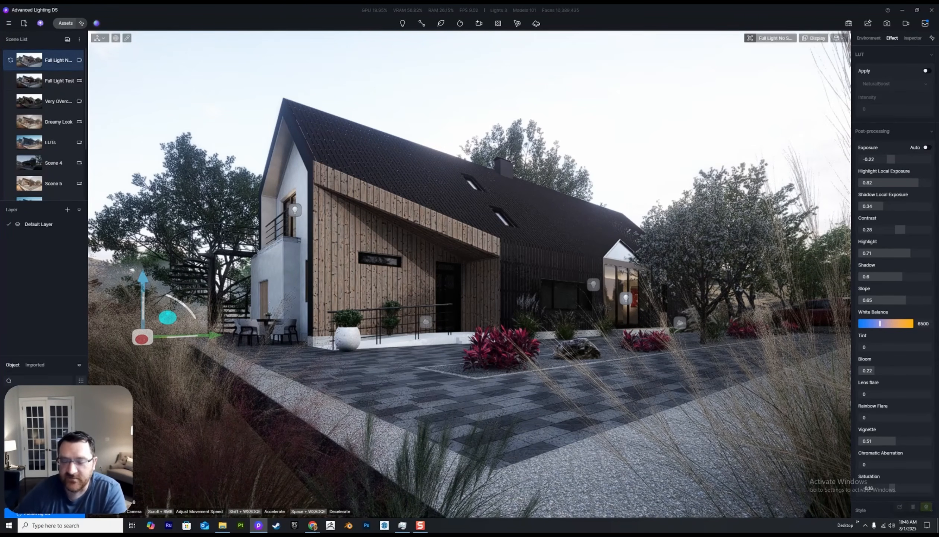
{"action": "left_click_drag", "start_coordinate": [919, 183], "coordinate": [886, 206]}
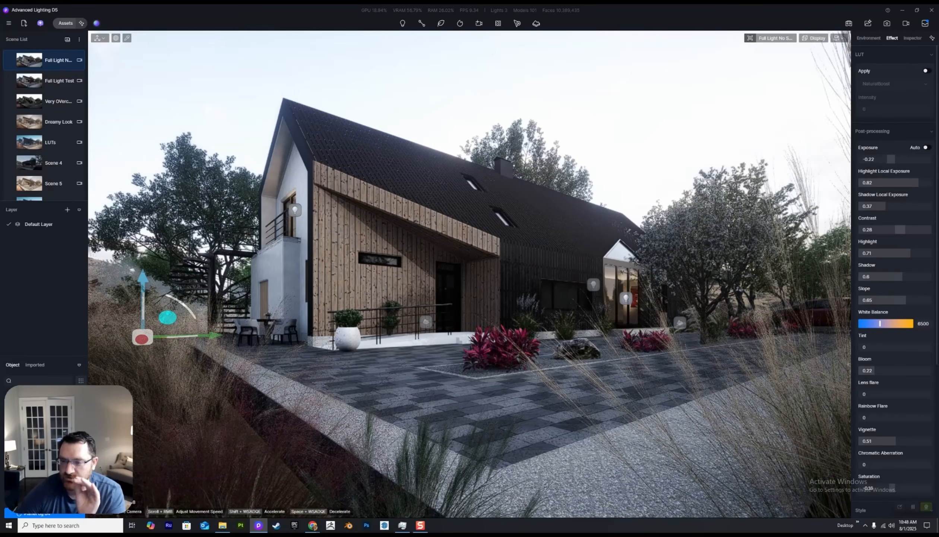
- Try a different post-processing Shadow value and undo the change
{"action": "scroll", "coordinate": [895, 280], "scroll_direction": "down", "scroll_amount": 1}
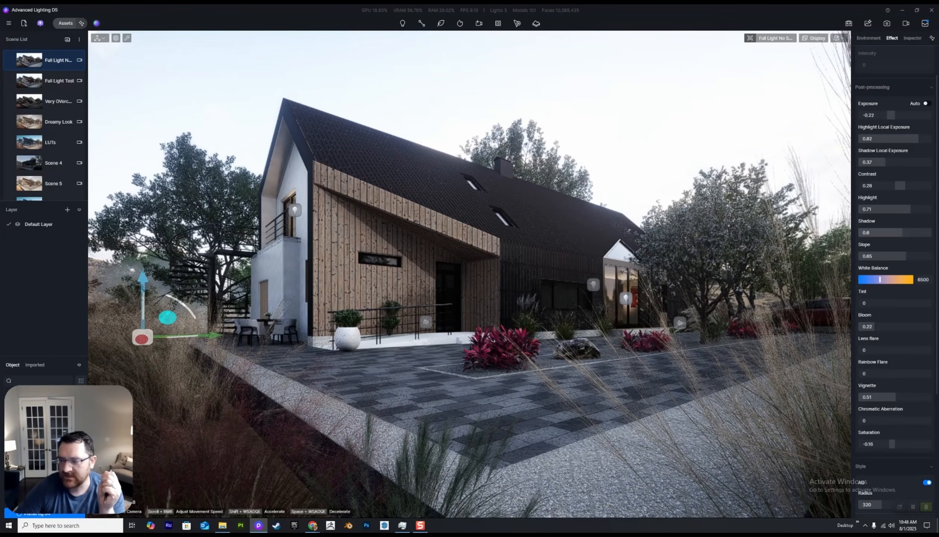
{"action": "mouse_move", "coordinate": [903, 233]}
{"action": "left_mouse_down"}
{"action": "mouse_move", "coordinate": [917, 233]}
{"action": "mouse_move", "coordinate": [895, 232]}
{"action": "left_mouse_up"}
{"action": "key", "text": "ctrl+z"}
{"action": "key", "text": "ctrl+z"}
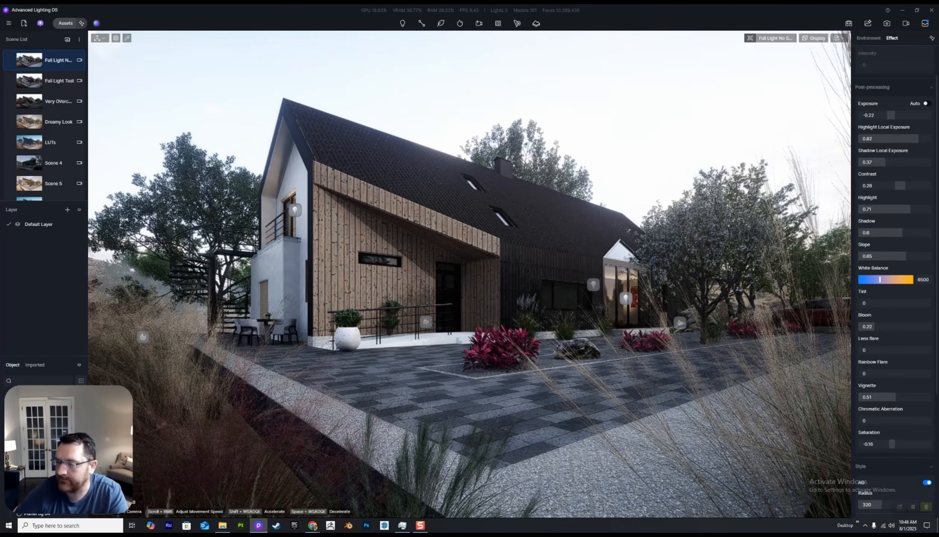
- Reset Highlight to 0.3, Shadow to 0.5 and Slope to 0.8, and restore the first saved scene's settings
{"action": "right_click", "coordinate": [901, 209]}
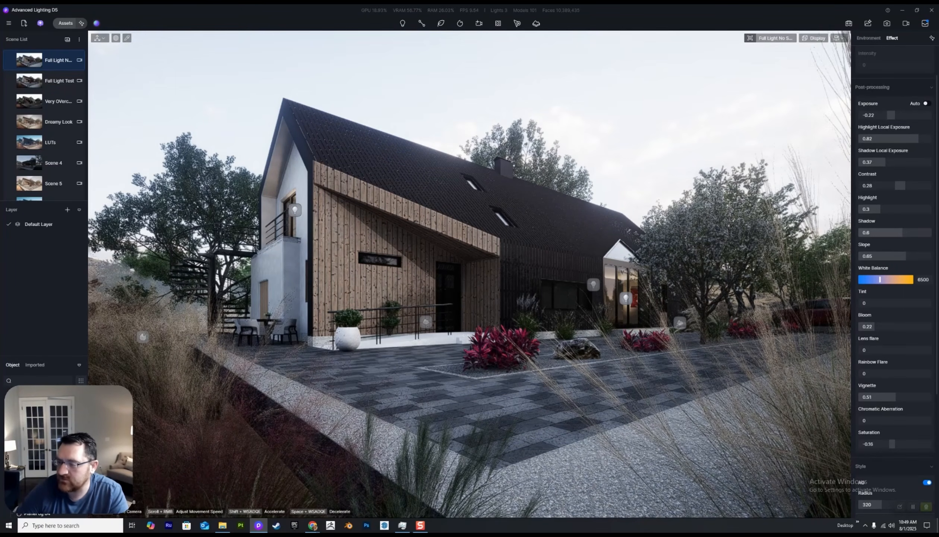
{"action": "right_click", "coordinate": [900, 233]}
{"action": "right_click", "coordinate": [900, 256]}
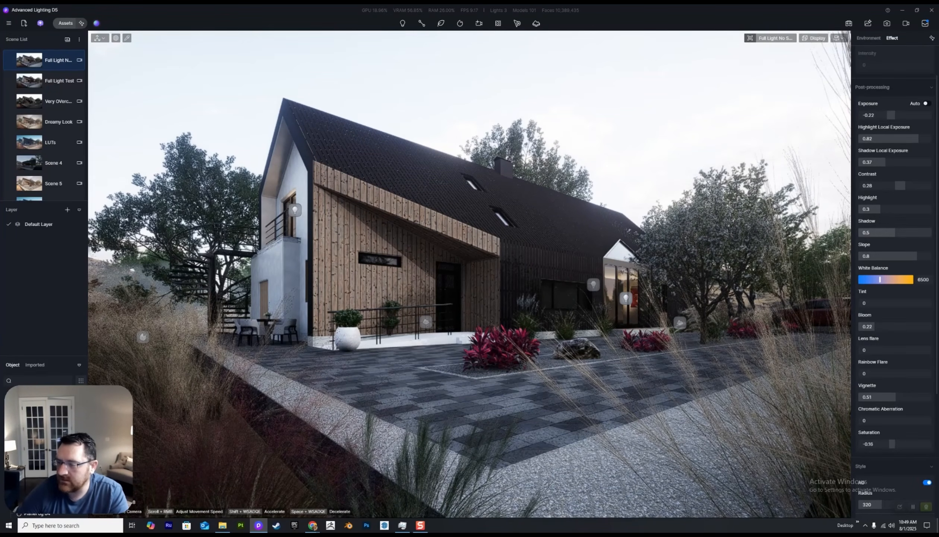
{"action": "left_click", "coordinate": [56, 81]}
{"action": "left_click", "coordinate": [49, 60]}
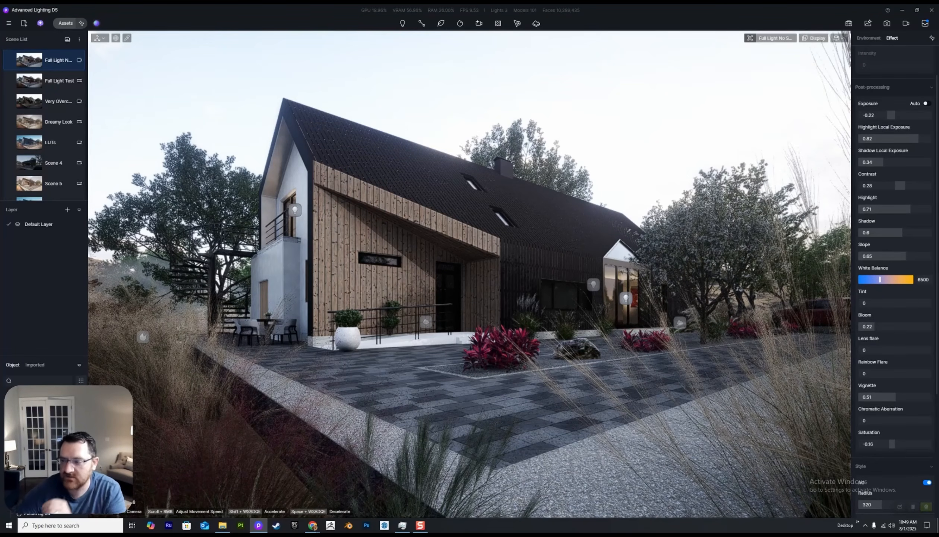
- Try adjusting the post-processing Highlight and return it to 0.71
{"action": "mouse_move", "coordinate": [911, 209]}
{"action": "left_mouse_down"}
{"action": "mouse_move", "coordinate": [919, 209]}
{"action": "mouse_move", "coordinate": [856, 209]}
{"action": "mouse_move", "coordinate": [911, 209]}
{"action": "left_mouse_up"}
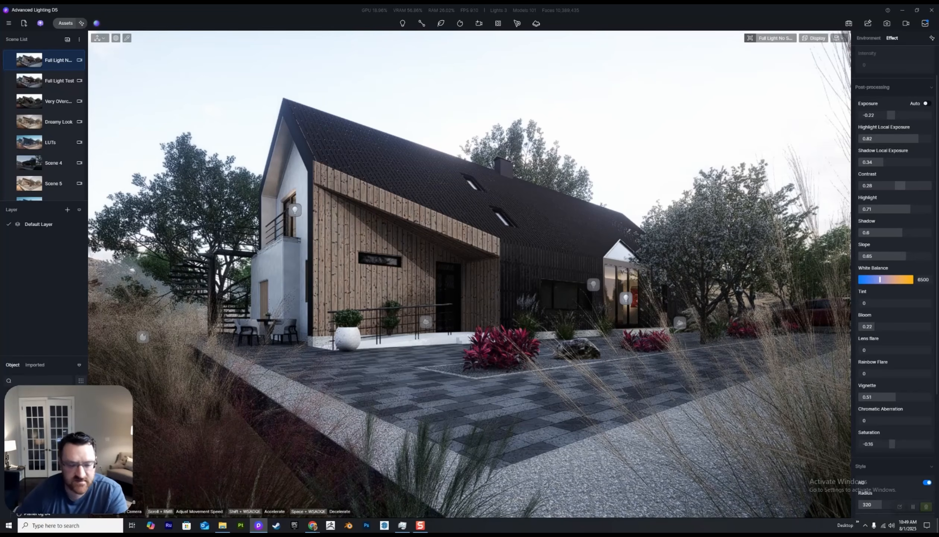
- Set post-processing Contrast to 0, update the Full Light Test scene with it, and return to the first saved scene
{"action": "left_click_drag", "start_coordinate": [906, 186], "coordinate": [895, 186]}
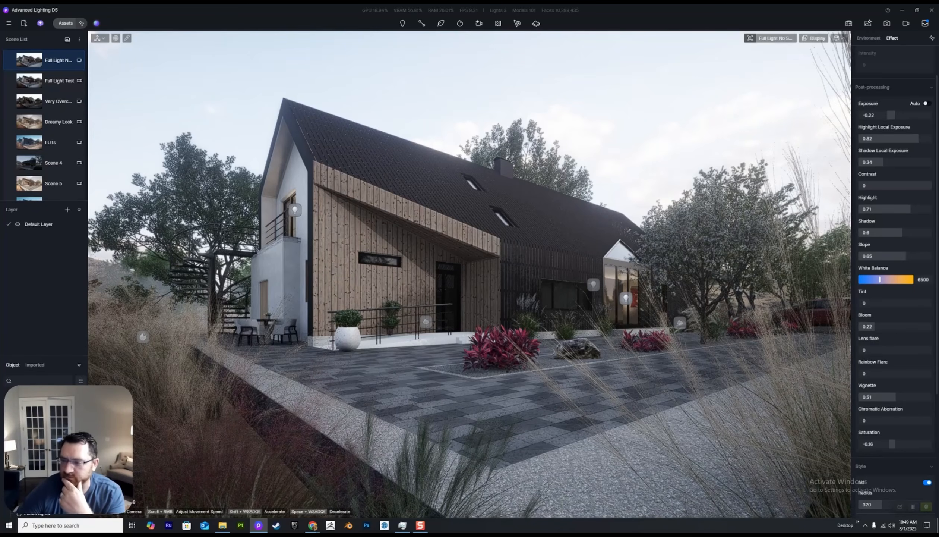
{"action": "left_click", "coordinate": [10, 81]}
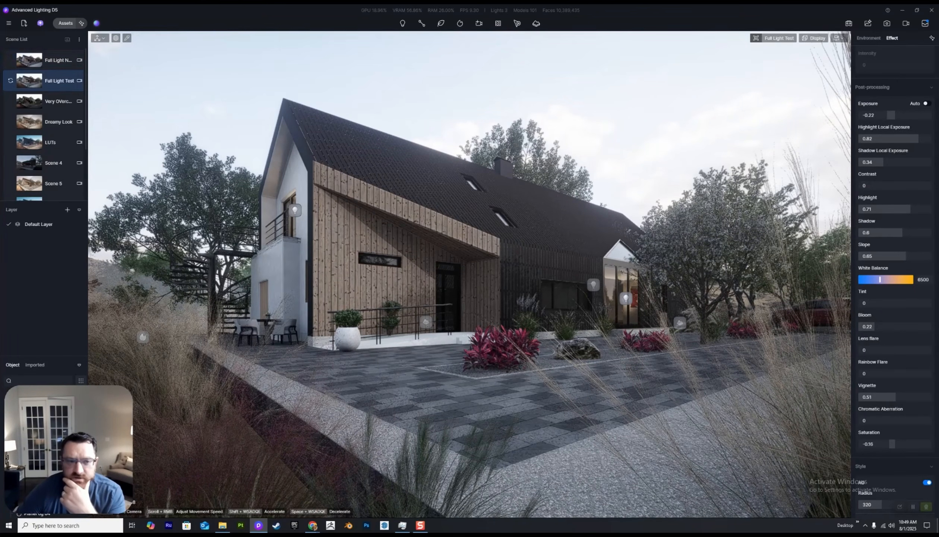
{"action": "left_click", "coordinate": [36, 60]}
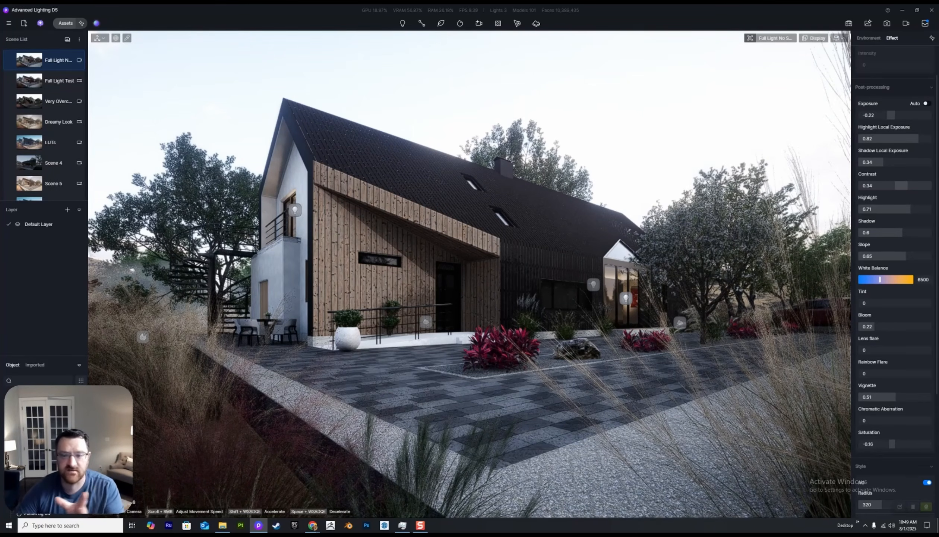
- Set the post-processing Contrast to 0.3
{"action": "left_click", "coordinate": [868, 185]}
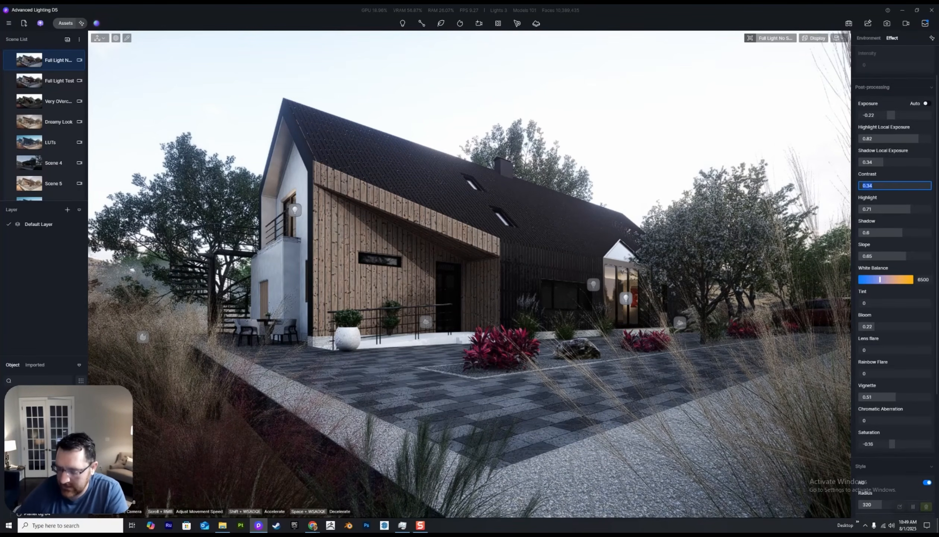
{"action": "type", "text": "0"}
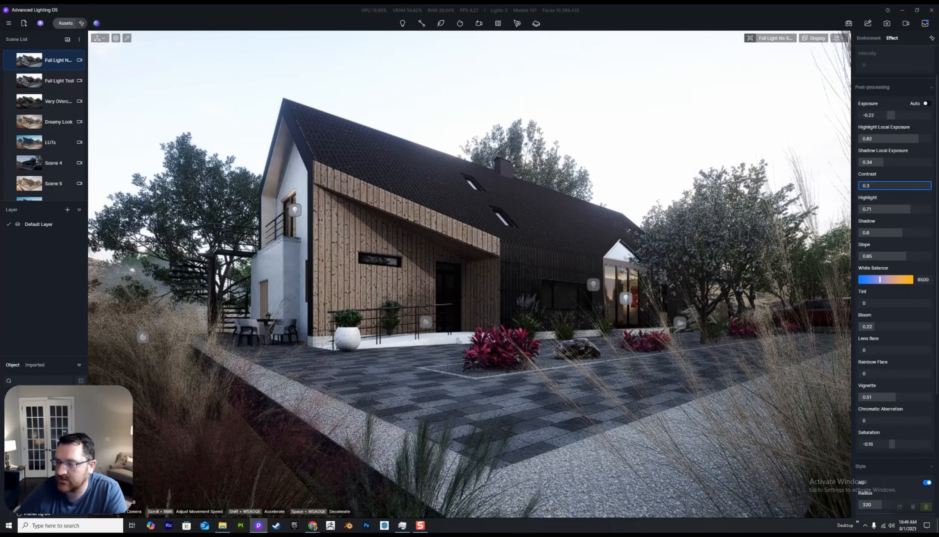
{"action": "type", "text": ".3"}
{"action": "key", "text": "Return"}
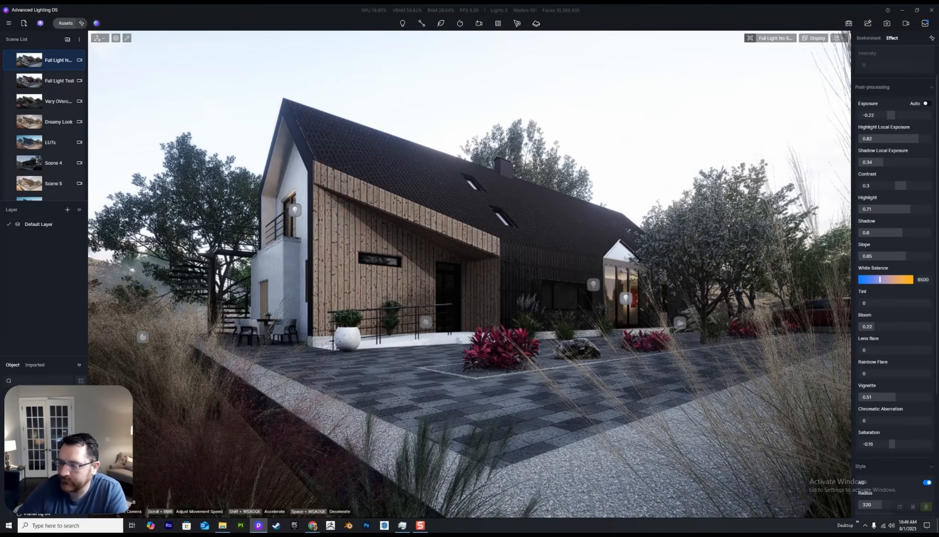
- Try a post-processing White Balance of 8116 and return it to 6500
{"action": "scroll", "coordinate": [895, 280], "scroll_direction": "down", "scroll_amount": 3}
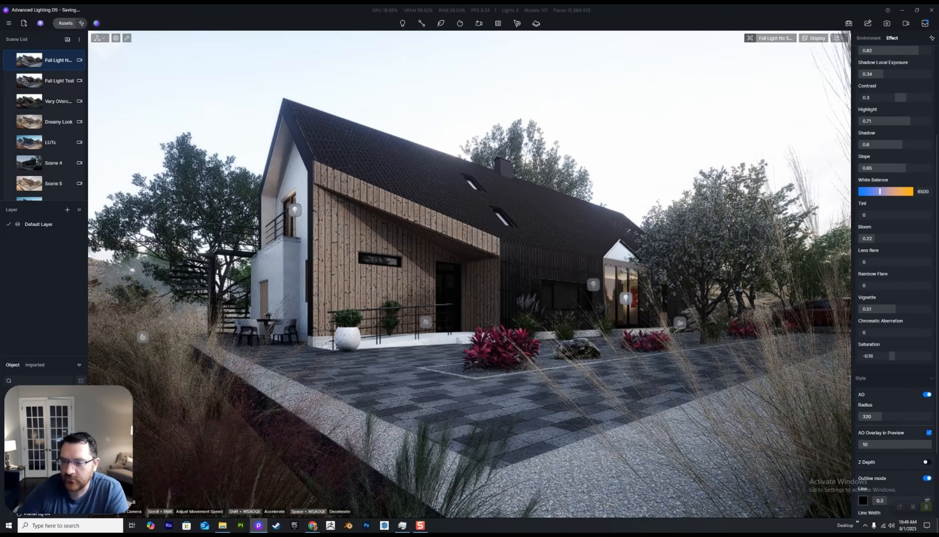
{"action": "left_click_drag", "start_coordinate": [861, 191], "coordinate": [891, 191]}
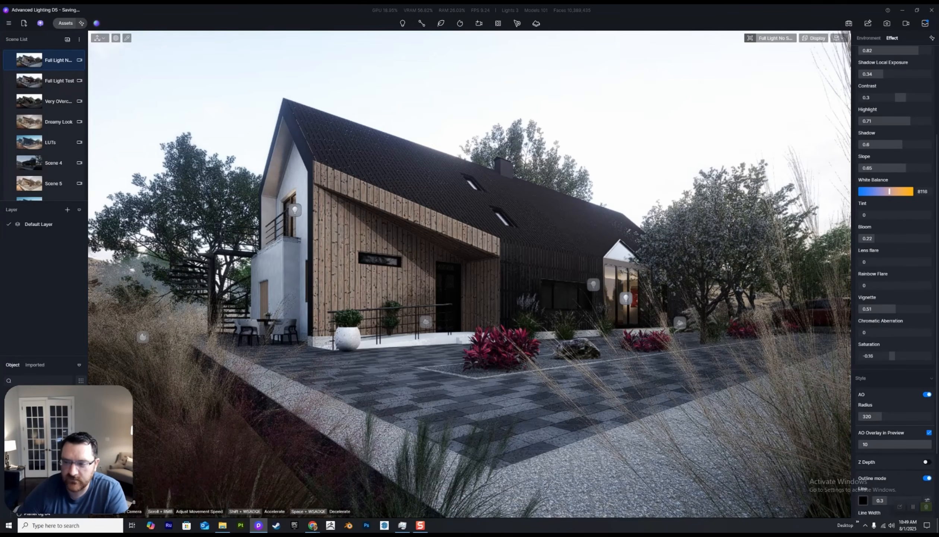
{"action": "double_click", "coordinate": [923, 192]}
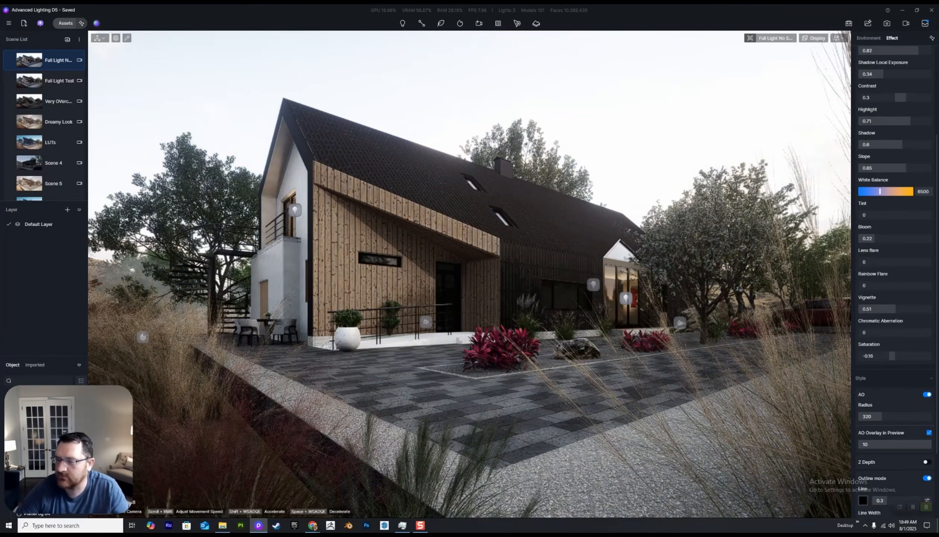
{"action": "type", "text": "6500"}
{"action": "key", "text": "Return"}
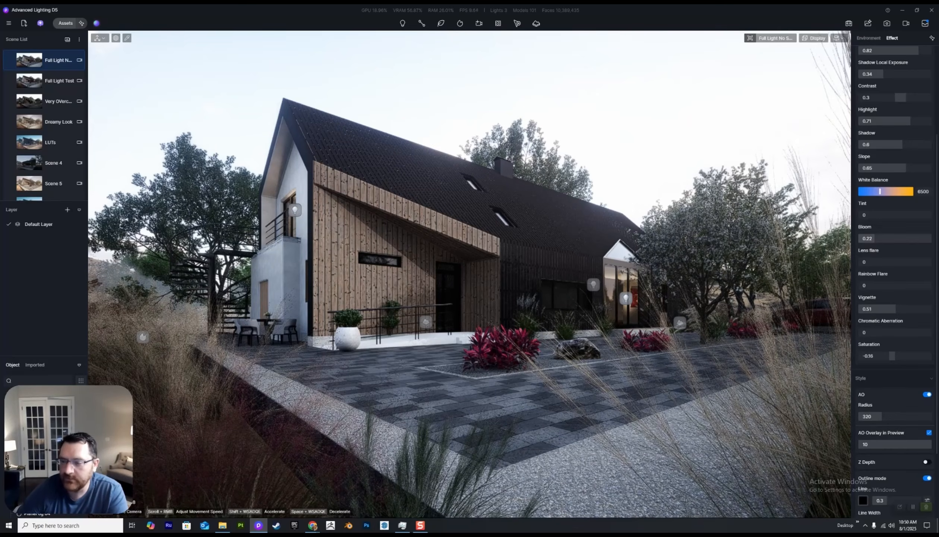
- Try Bloom at its maximum of 1 and bring it down to 0.2
{"action": "left_click_drag", "start_coordinate": [875, 238], "coordinate": [932, 238]}
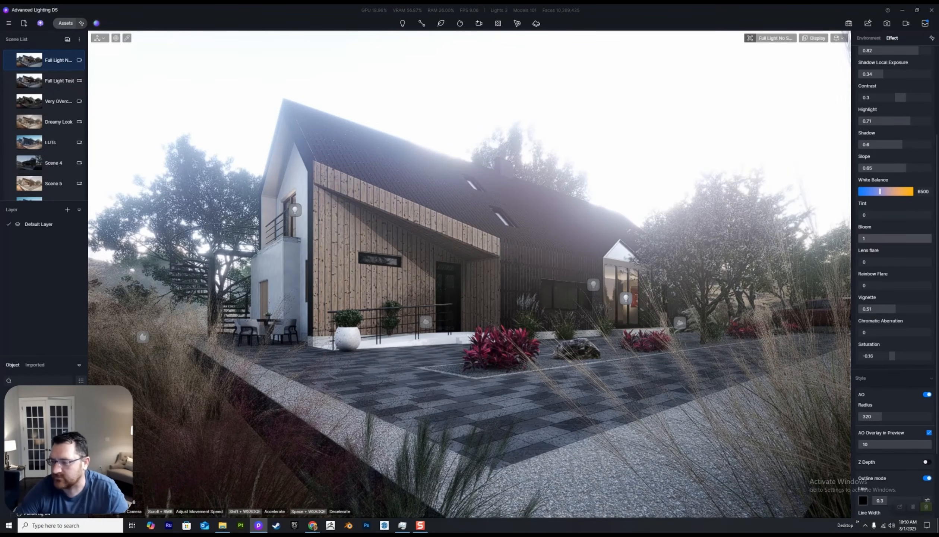
{"action": "left_click_drag", "start_coordinate": [930, 238], "coordinate": [873, 238]}
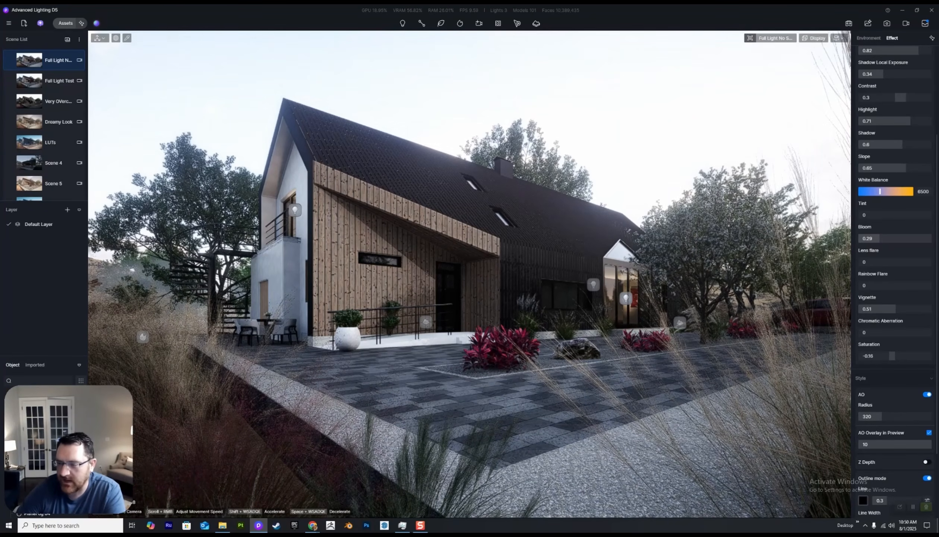
{"action": "left_click_drag", "start_coordinate": [879, 239], "coordinate": [874, 239]}
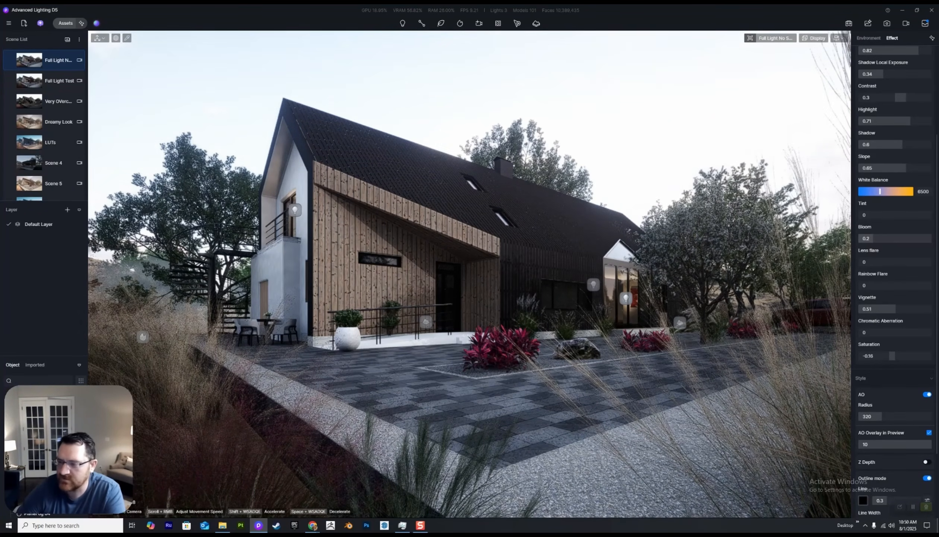
- Try Vignette at 0.72 and 0.04, and settle on 0.41
{"action": "scroll", "coordinate": [874, 239], "scroll_direction": "down", "scroll_amount": 3}
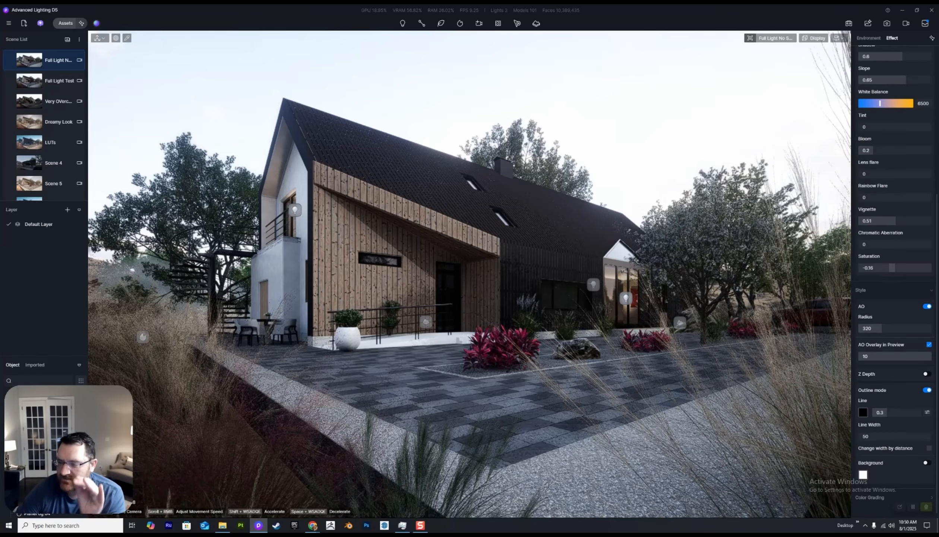
{"action": "left_click_drag", "start_coordinate": [896, 221], "coordinate": [910, 220]}
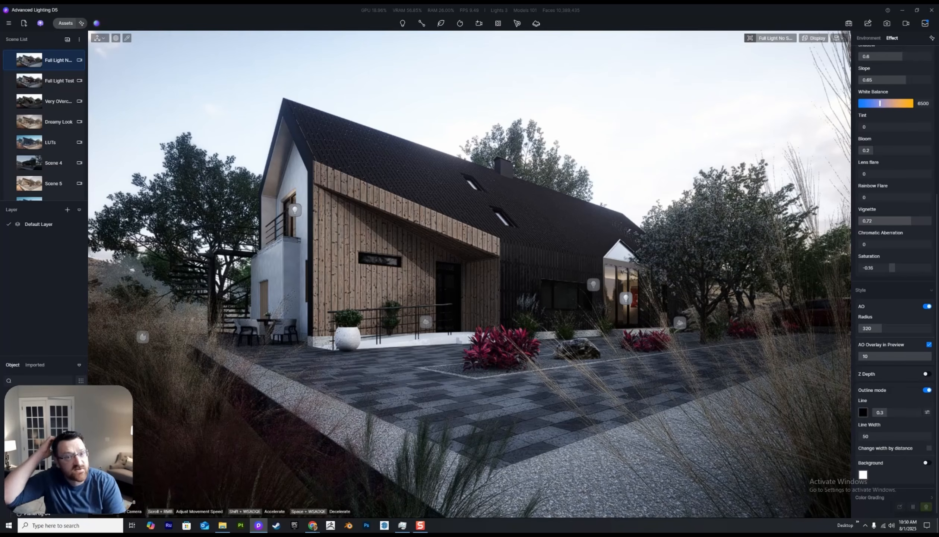
{"action": "left_click_drag", "start_coordinate": [911, 221], "coordinate": [859, 221]}
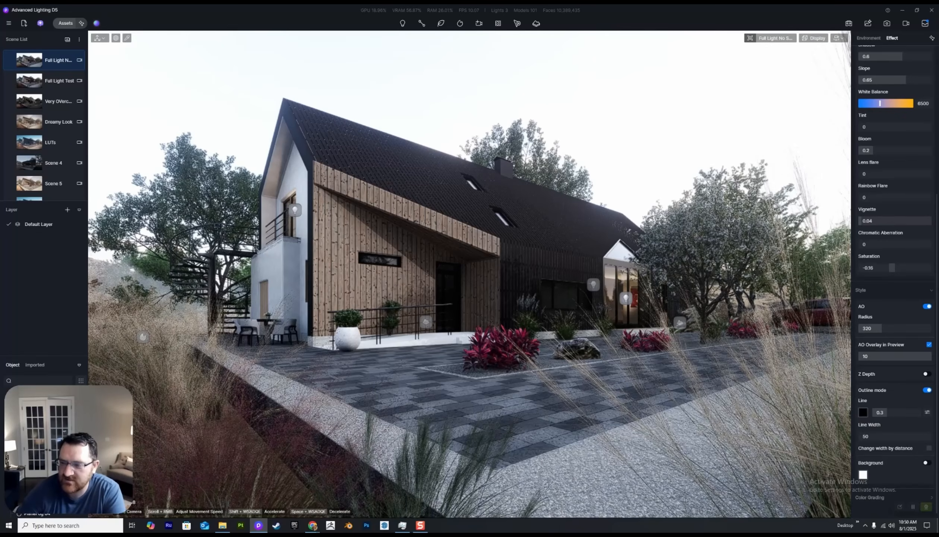
{"action": "left_click_drag", "start_coordinate": [862, 220], "coordinate": [886, 221]}
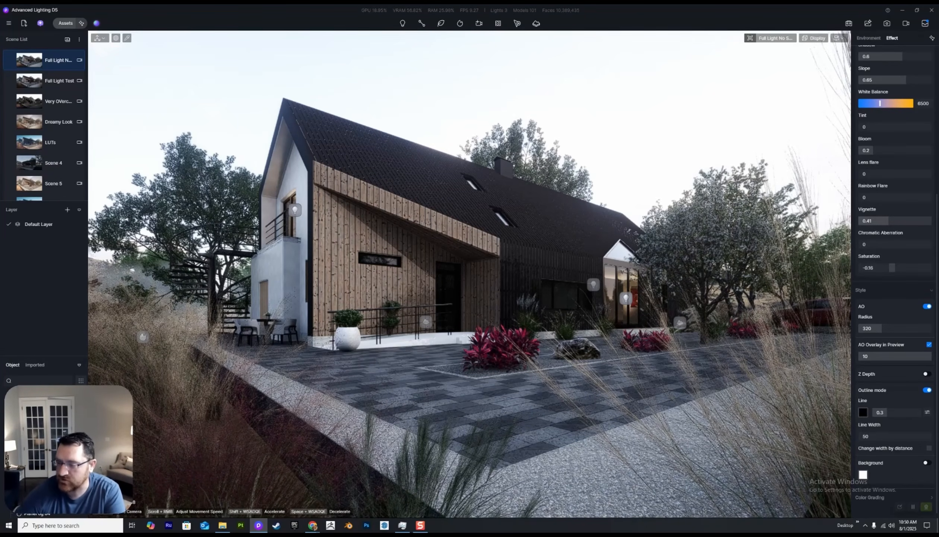
- Turn off Outline mode and AO, and raise Saturation to 0.35
{"action": "left_click", "coordinate": [928, 390]}
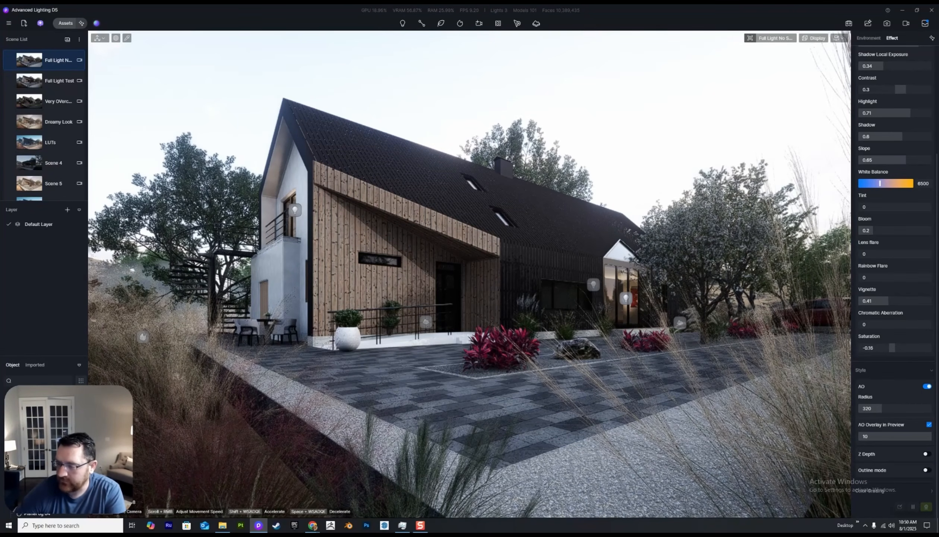
{"action": "left_click", "coordinate": [927, 386]}
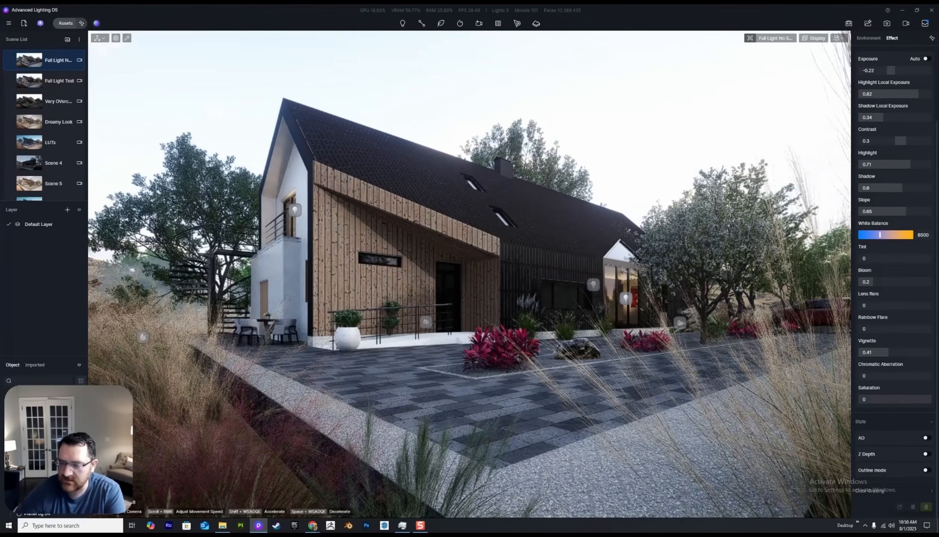
{"action": "left_click_drag", "start_coordinate": [895, 399], "coordinate": [903, 400]}
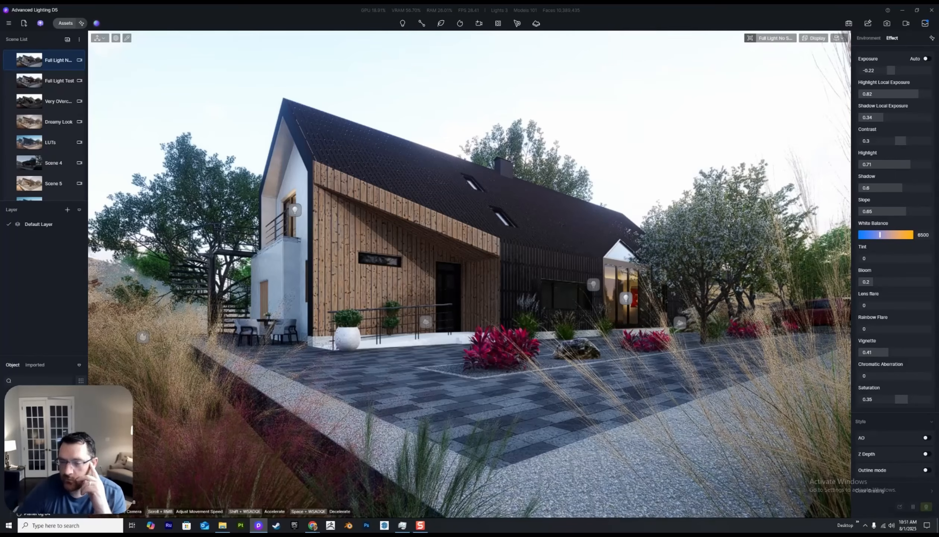
- Compare with the Full Light Test scene, restore the first saved scene, and review its environment and effect settings
{"action": "left_click", "coordinate": [42, 80]}
{"action": "left_click", "coordinate": [45, 60]}
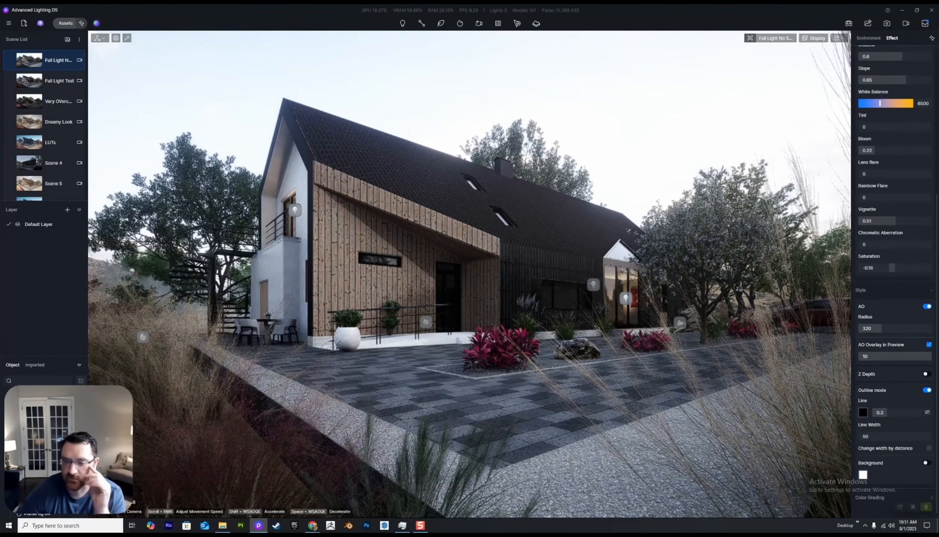
{"action": "scroll", "coordinate": [895, 261], "scroll_direction": "up", "scroll_amount": 5}
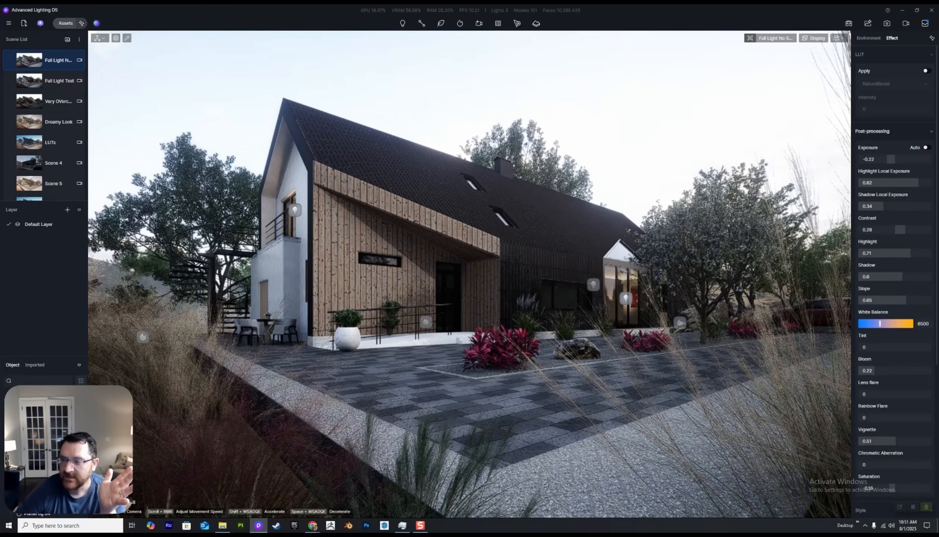
{"action": "left_click", "coordinate": [869, 38]}
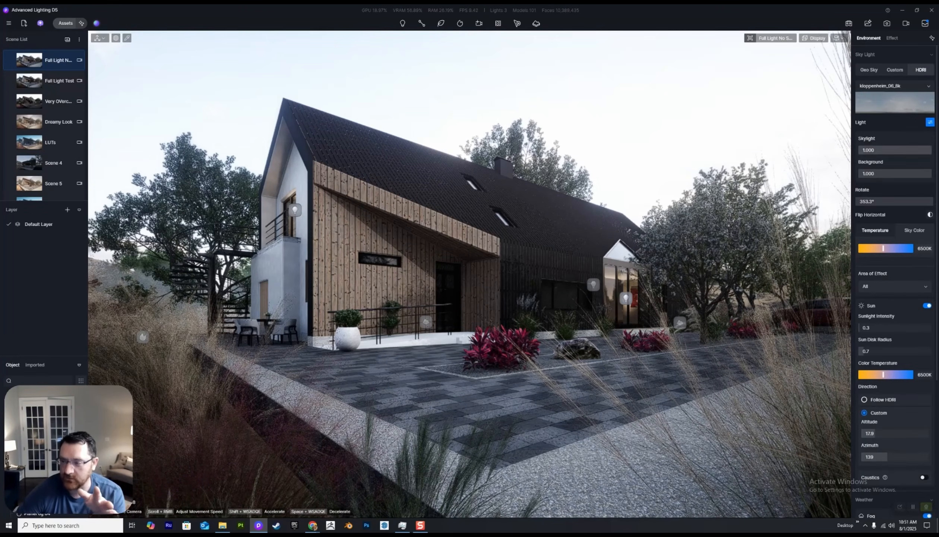
{"action": "left_click", "coordinate": [893, 38]}
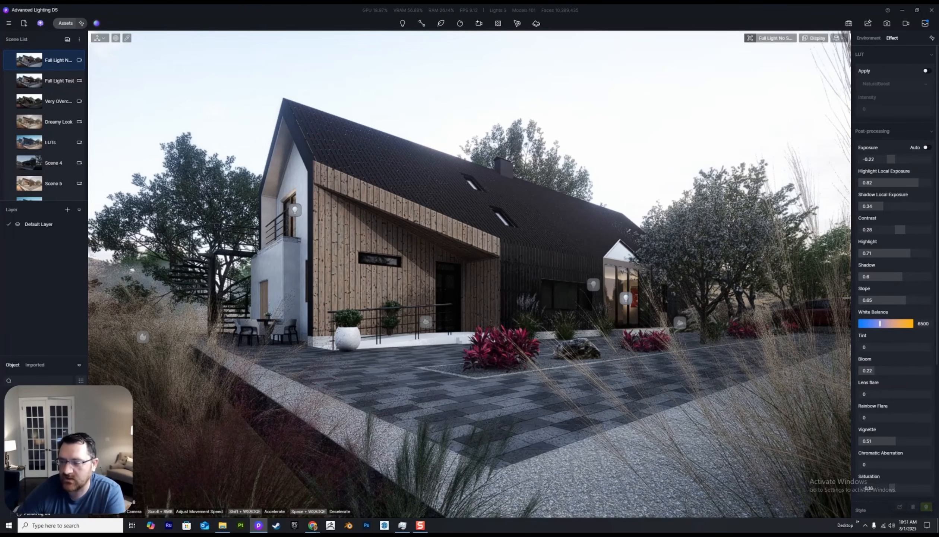
- Try Saturation at 0.05 with Contrast at 0.15, and return Saturation to its slightly negative value
{"action": "scroll", "coordinate": [895, 261], "scroll_direction": "down", "scroll_amount": 5}
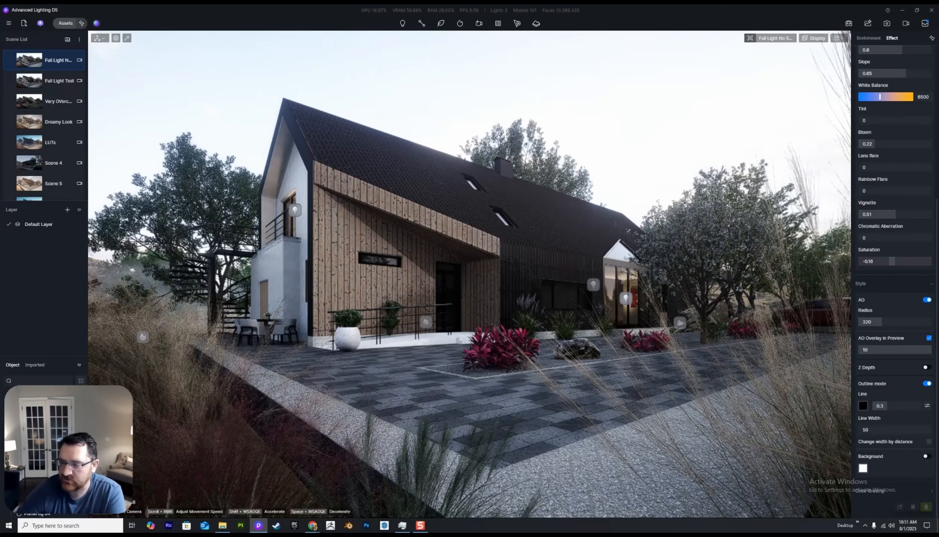
{"action": "left_click_drag", "start_coordinate": [892, 260], "coordinate": [895, 261]}
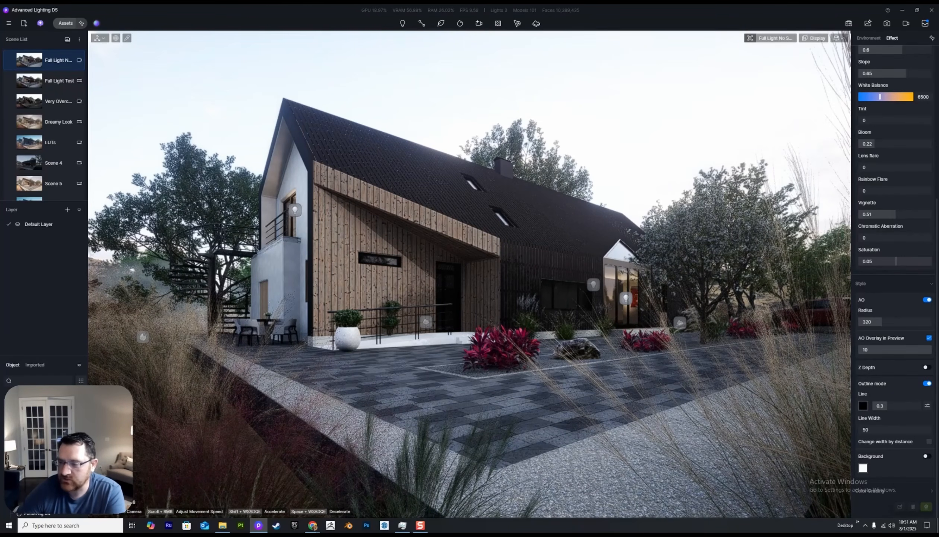
{"action": "scroll", "coordinate": [895, 261], "scroll_direction": "up", "scroll_amount": 4}
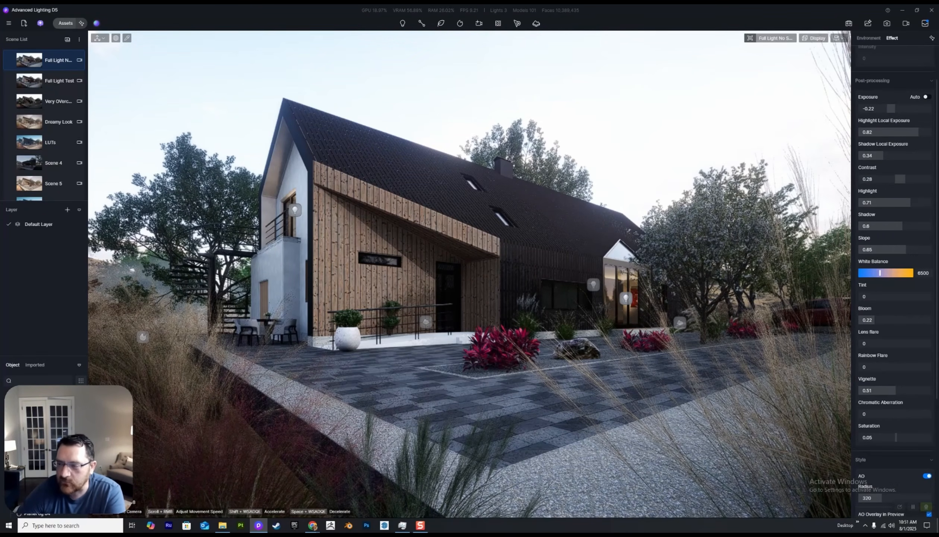
{"action": "mouse_move", "coordinate": [901, 179]}
{"action": "left_mouse_down"}
{"action": "mouse_move", "coordinate": [925, 179]}
{"action": "mouse_move", "coordinate": [902, 179]}
{"action": "left_mouse_up"}
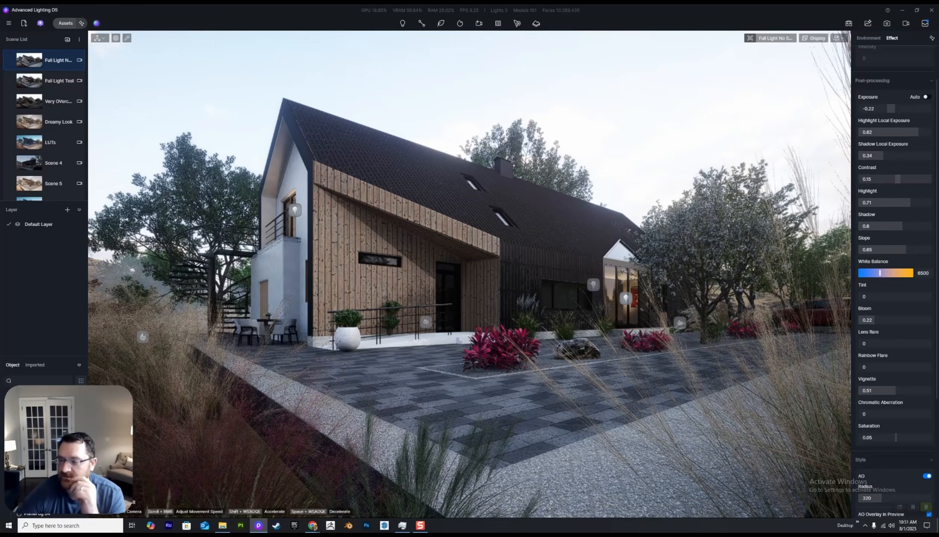
{"action": "scroll", "coordinate": [893, 261], "scroll_direction": "down", "scroll_amount": 5}
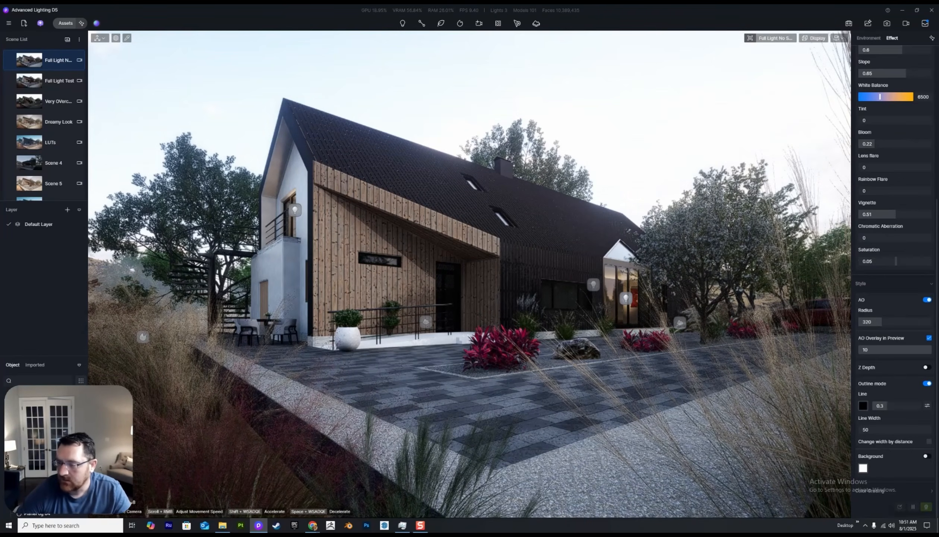
{"action": "left_click_drag", "start_coordinate": [897, 261], "coordinate": [890, 262]}
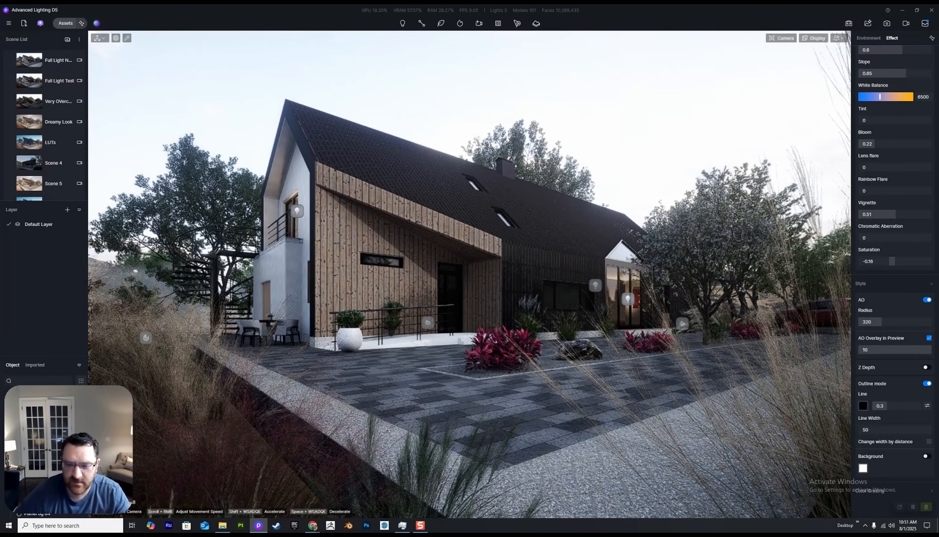
- Change the HDRI sky light to the custom autumn_field_puresky_8k map
{"action": "scroll", "coordinate": [895, 279], "scroll_direction": "up", "scroll_amount": 6}
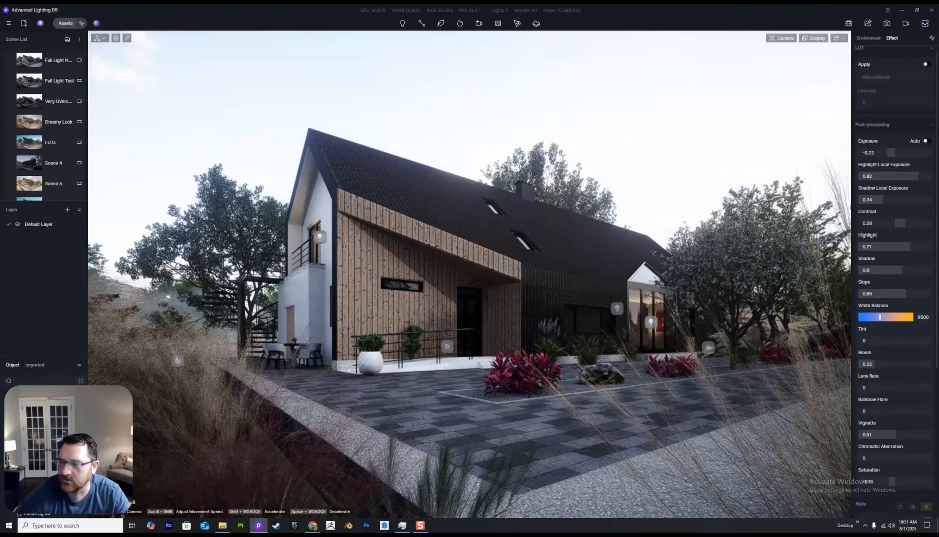
{"action": "left_click", "coordinate": [869, 38]}
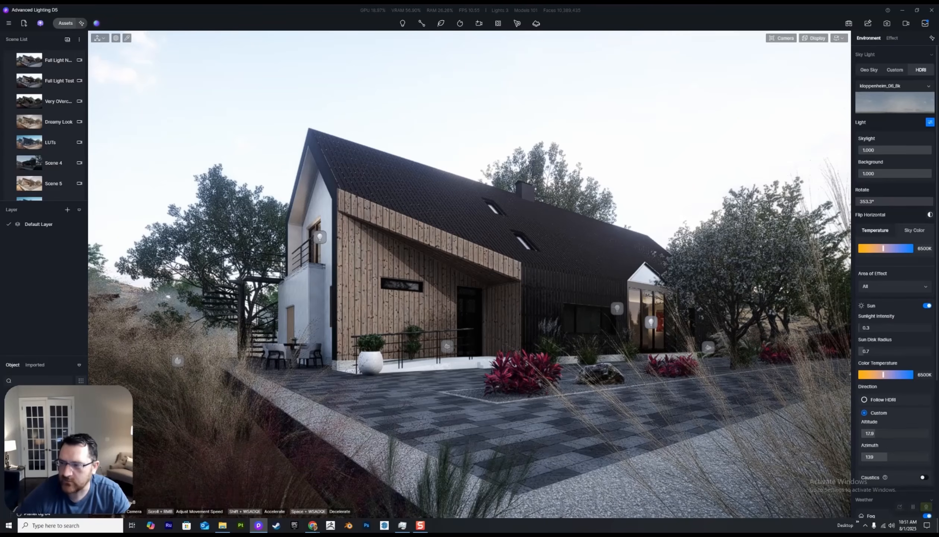
{"action": "left_click", "coordinate": [894, 85]}
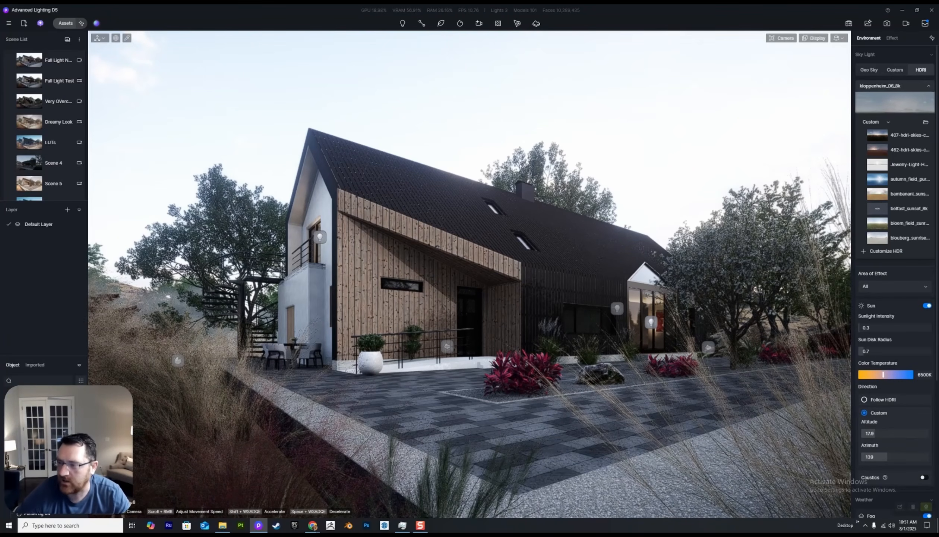
{"action": "scroll", "coordinate": [903, 194], "scroll_direction": "down", "scroll_amount": 4}
{"action": "scroll", "coordinate": [902, 194], "scroll_direction": "up", "scroll_amount": 4}
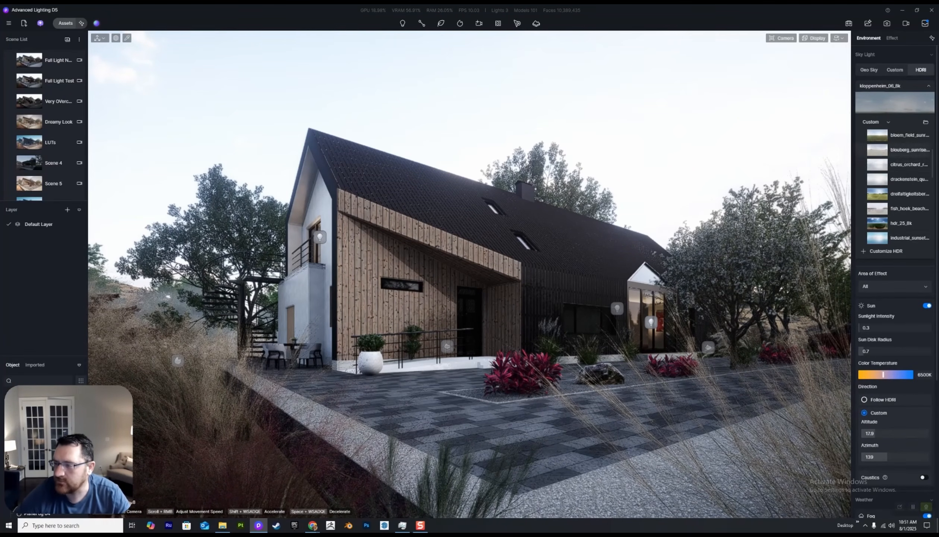
{"action": "left_click", "coordinate": [910, 179]}
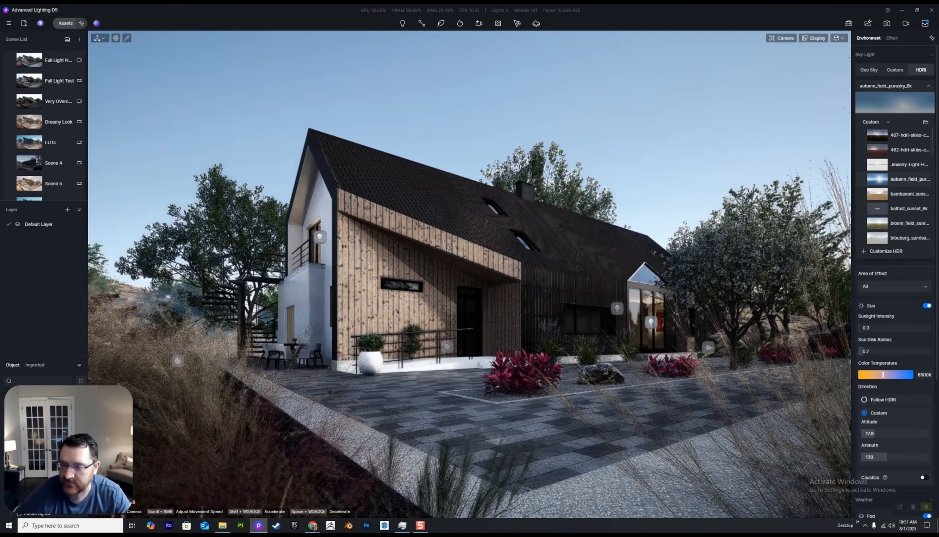
- Turn off the Sun and inspect the HDRI-only lighting on the wood facade, paving and red plants up close
{"action": "left_click", "coordinate": [927, 306]}
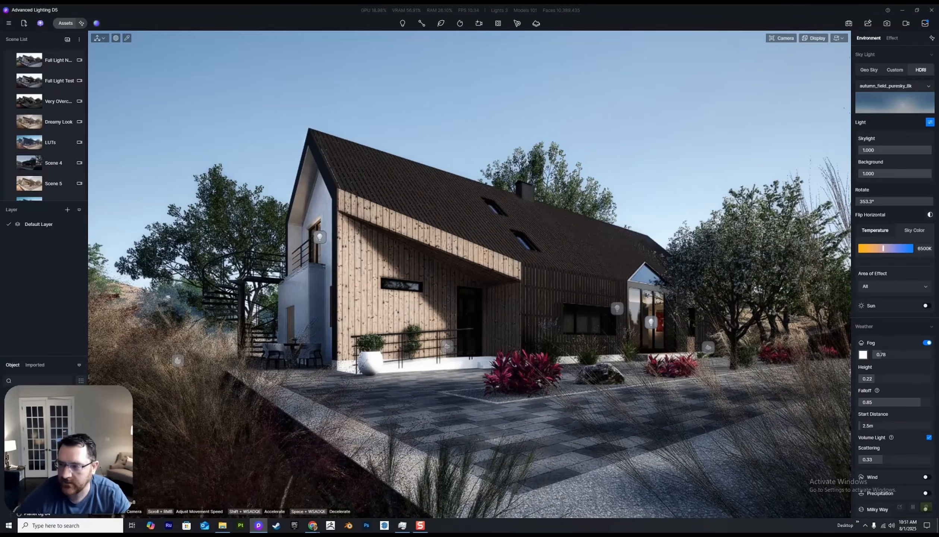
{"action": "right_click_drag", "start_coordinate": [485, 261], "coordinate": [473, 336]}
{"action": "scroll", "coordinate": [472, 281], "scroll_direction": "up", "scroll_amount": 8}
{"action": "scroll", "coordinate": [472, 280], "scroll_direction": "down", "scroll_amount": 3}
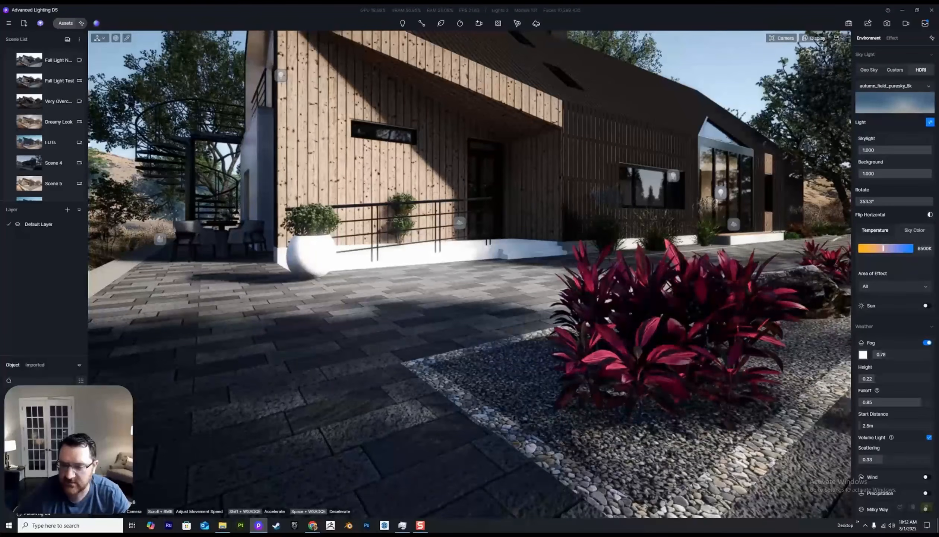
{"action": "scroll", "coordinate": [472, 336], "scroll_direction": "down", "scroll_amount": 6}
{"action": "scroll", "coordinate": [472, 335], "scroll_direction": "up", "scroll_amount": 3}
{"action": "middle_click_drag", "start_coordinate": [473, 335], "coordinate": [522, 324]}
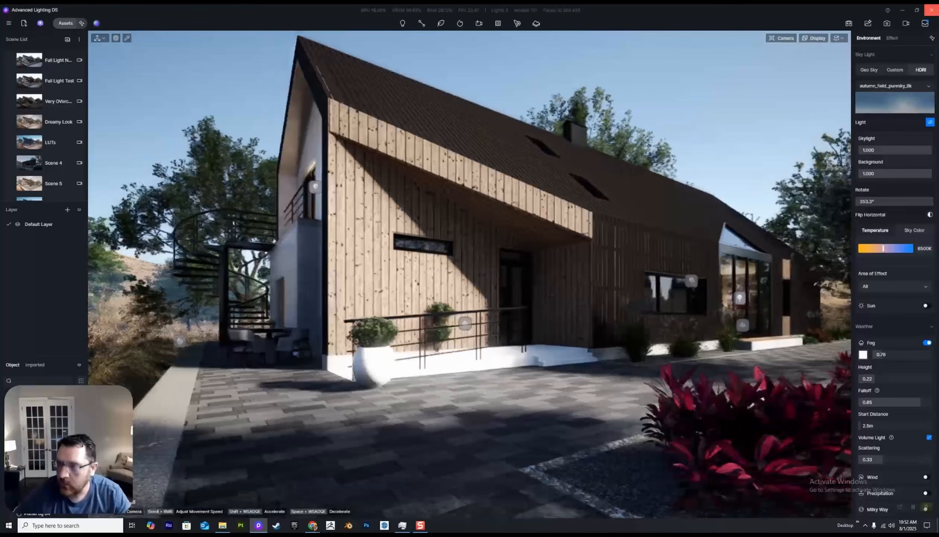
- Turn off Outline mode, and compare the house with AO off and on, leaving AO enabled
{"action": "left_click", "coordinate": [892, 38]}
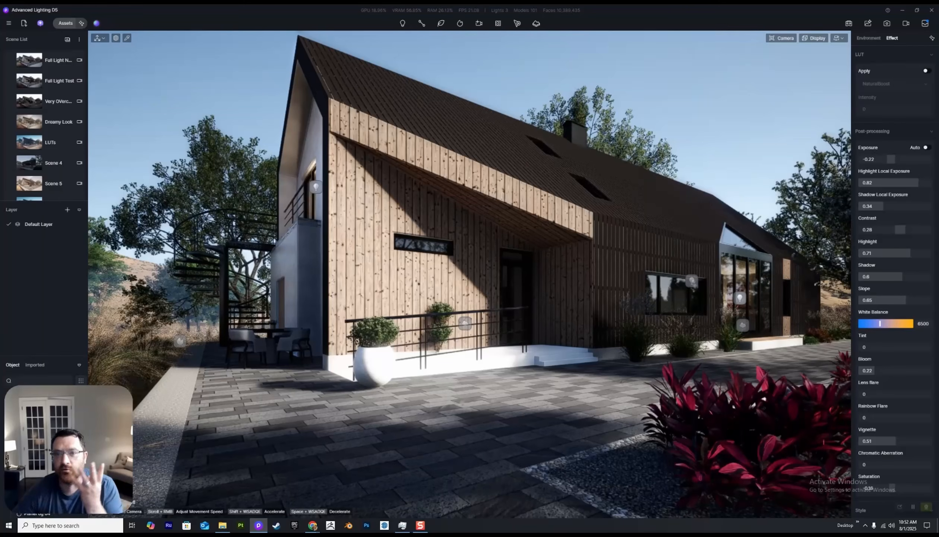
{"action": "scroll", "coordinate": [895, 261], "scroll_direction": "down", "scroll_amount": 5}
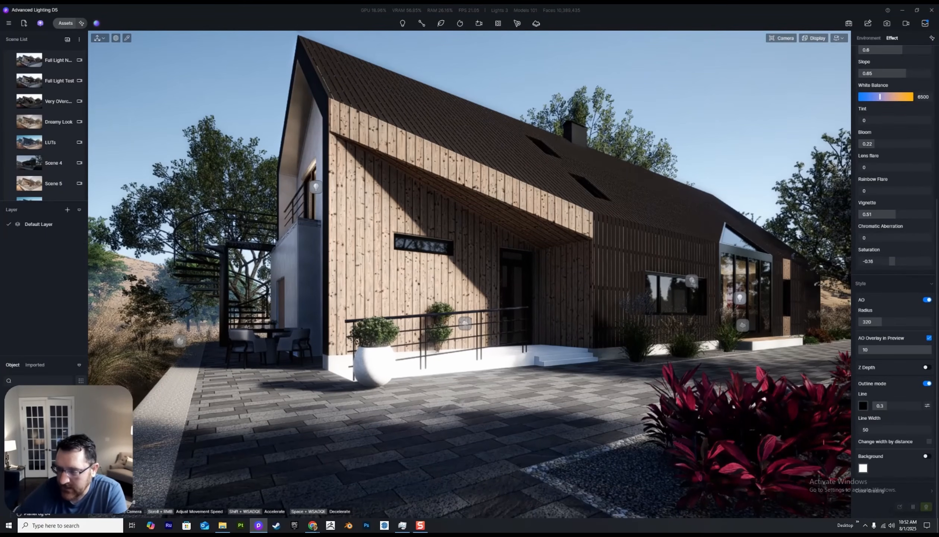
{"action": "left_click", "coordinate": [927, 384]}
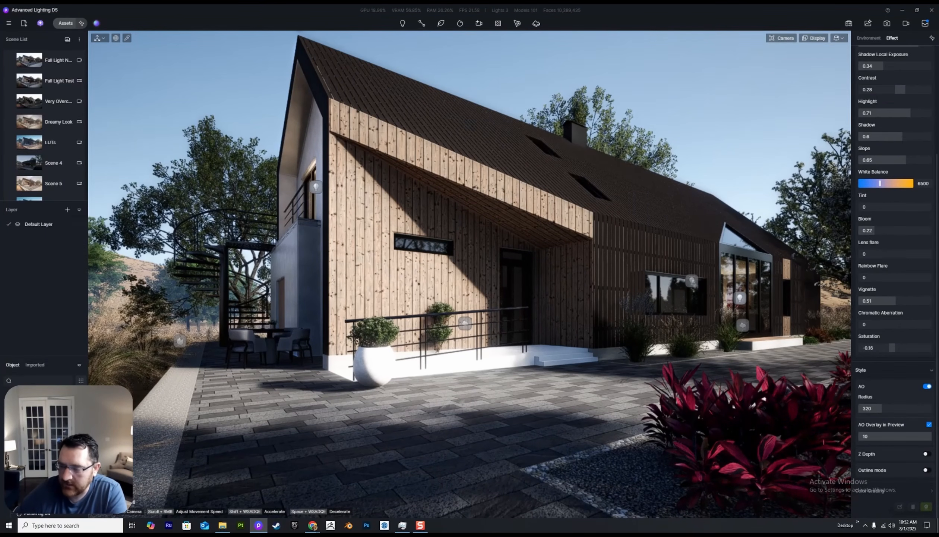
{"action": "left_click", "coordinate": [927, 386]}
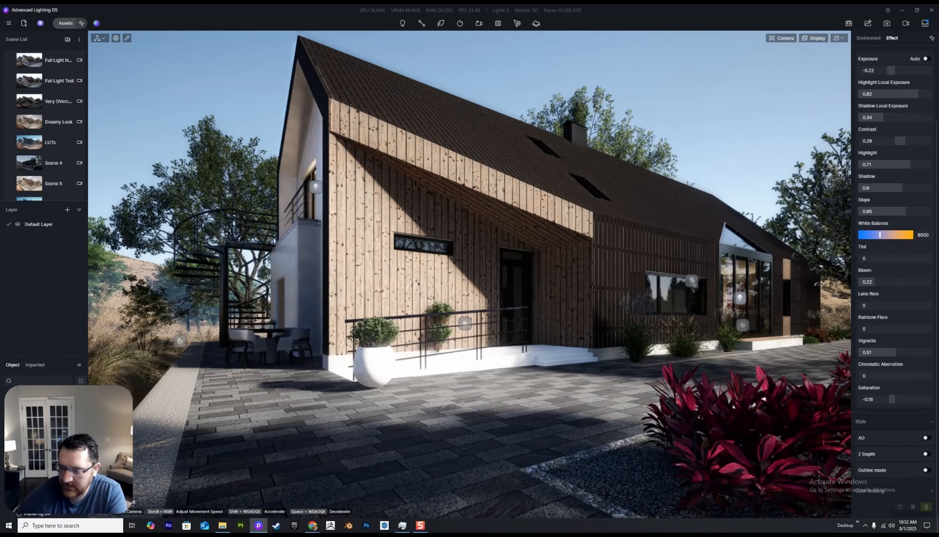
{"action": "left_click", "coordinate": [926, 437]}
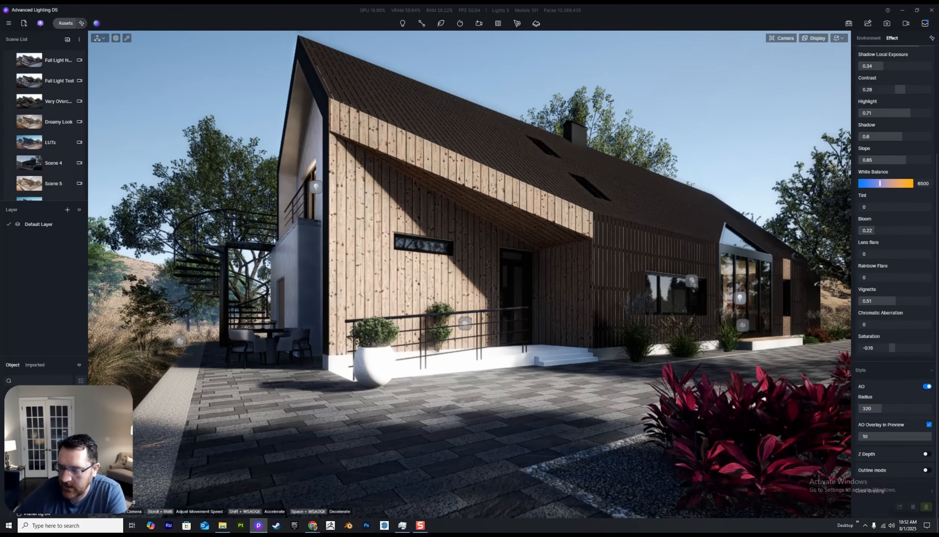
- Try the AO Radius at 1000 on a closer view of the entrance, and bring it down to 350
{"action": "mouse_move", "coordinate": [883, 408]}
{"action": "left_mouse_down"}
{"action": "mouse_move", "coordinate": [931, 409]}
{"action": "mouse_move", "coordinate": [859, 409]}
{"action": "mouse_move", "coordinate": [931, 409]}
{"action": "left_mouse_up"}
{"action": "key", "text": "w"}
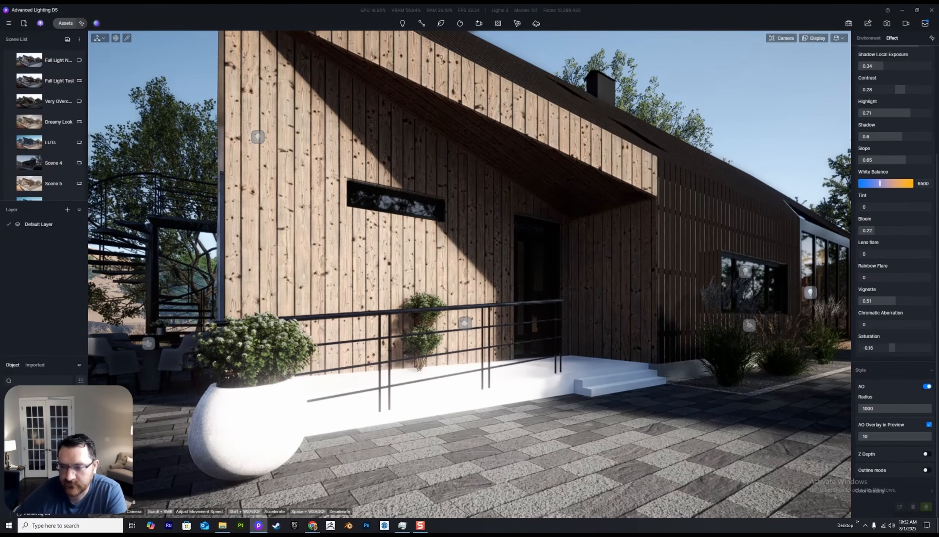
{"action": "mouse_move", "coordinate": [932, 409]}
{"action": "left_mouse_down"}
{"action": "mouse_move", "coordinate": [862, 409]}
{"action": "mouse_move", "coordinate": [884, 408]}
{"action": "left_mouse_up"}
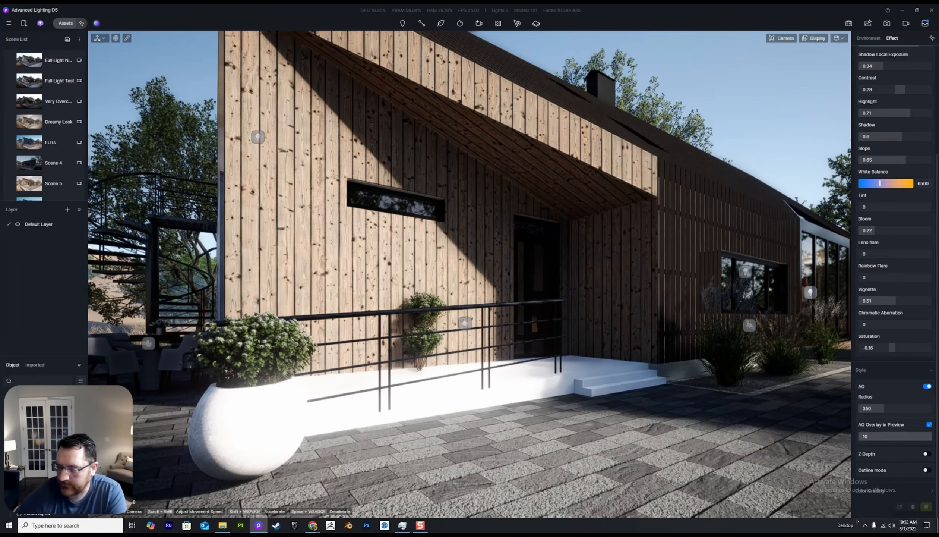
- Compare the entrance with AO Overlay in Preview off and on, and lower the AO Radius
{"action": "left_click", "coordinate": [929, 424]}
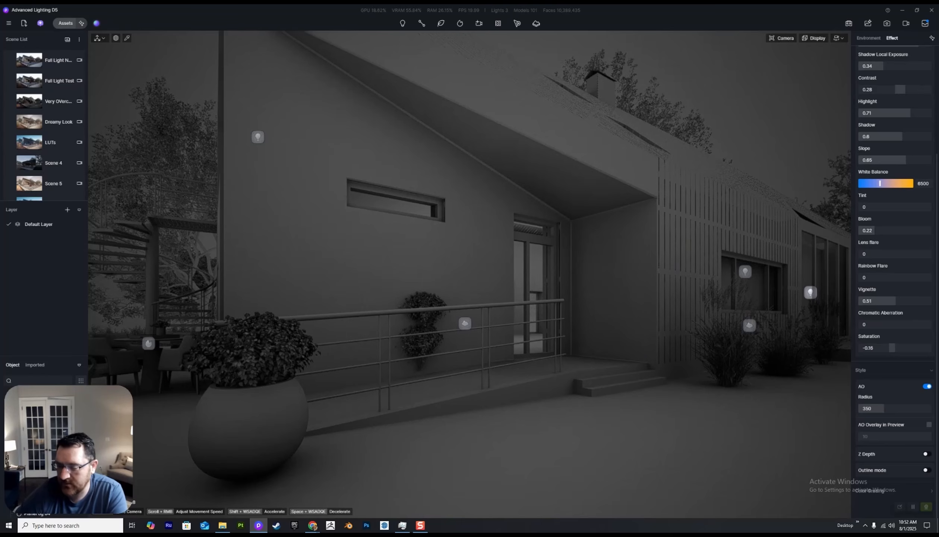
{"action": "left_click", "coordinate": [929, 424]}
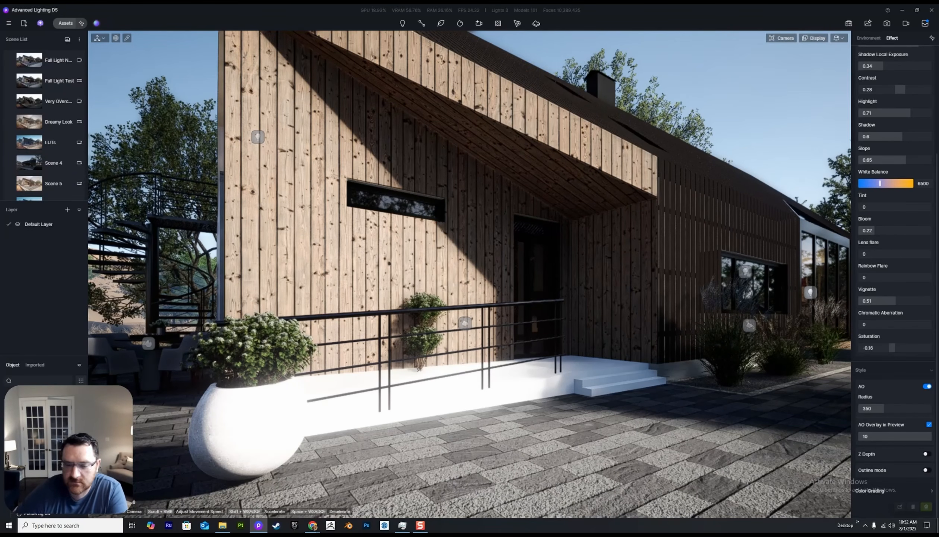
{"action": "mouse_move", "coordinate": [884, 409]}
{"action": "left_mouse_down"}
{"action": "mouse_move", "coordinate": [932, 409]}
{"action": "mouse_move", "coordinate": [858, 409]}
{"action": "left_mouse_up"}
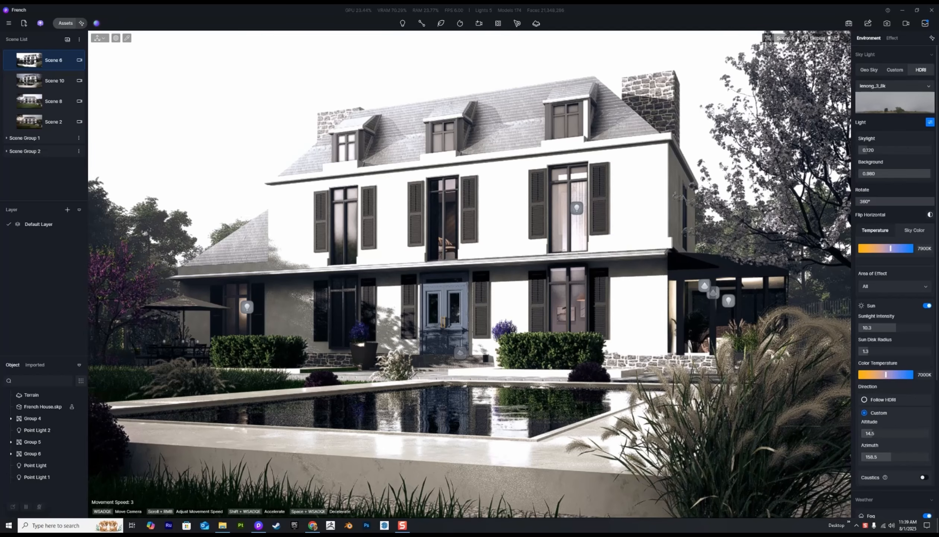
- In the French house scene, toggle the separate Skylight and Background controls, set Skylight to 0.300, and try Background at 0.600
{"action": "left_click", "coordinate": [931, 122]}
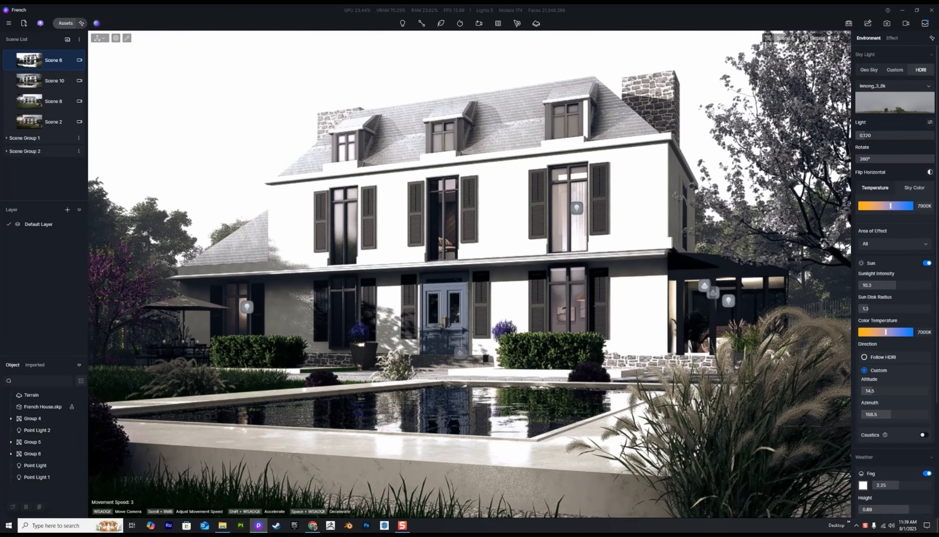
{"action": "left_click", "coordinate": [930, 122]}
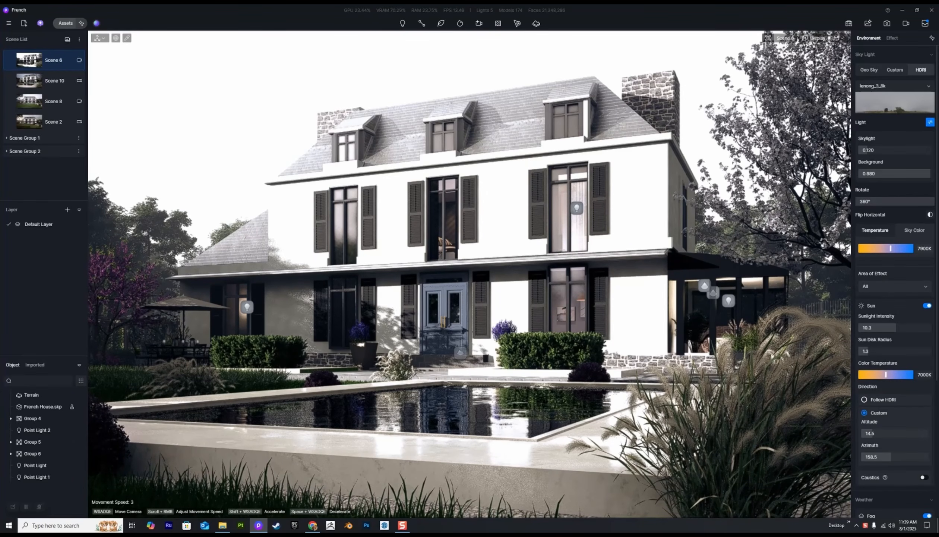
{"action": "mouse_move", "coordinate": [867, 150]}
{"action": "left_mouse_down"}
{"action": "mouse_move", "coordinate": [932, 150]}
{"action": "mouse_move", "coordinate": [877, 149]}
{"action": "left_mouse_up"}
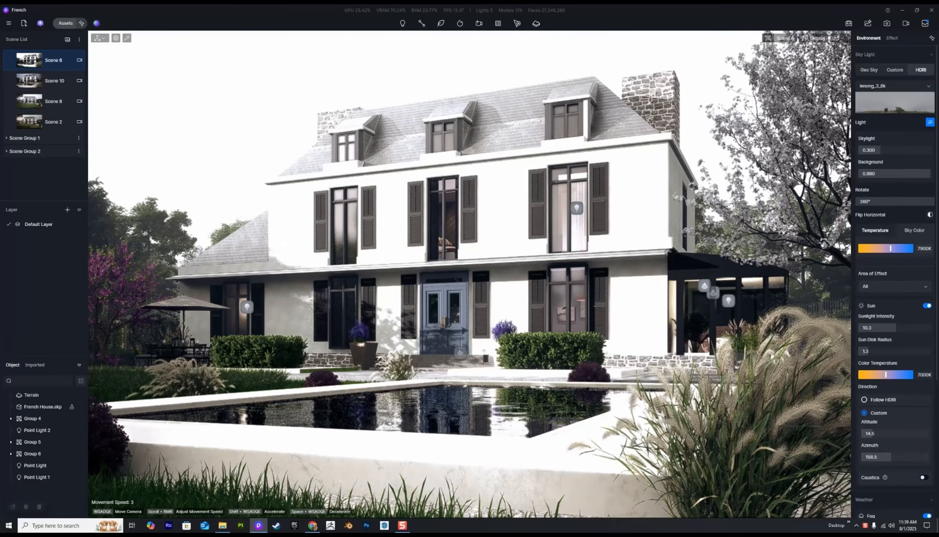
{"action": "mouse_move", "coordinate": [931, 173]}
{"action": "left_mouse_down"}
{"action": "mouse_move", "coordinate": [866, 173]}
{"action": "mouse_move", "coordinate": [932, 174]}
{"action": "left_mouse_up"}
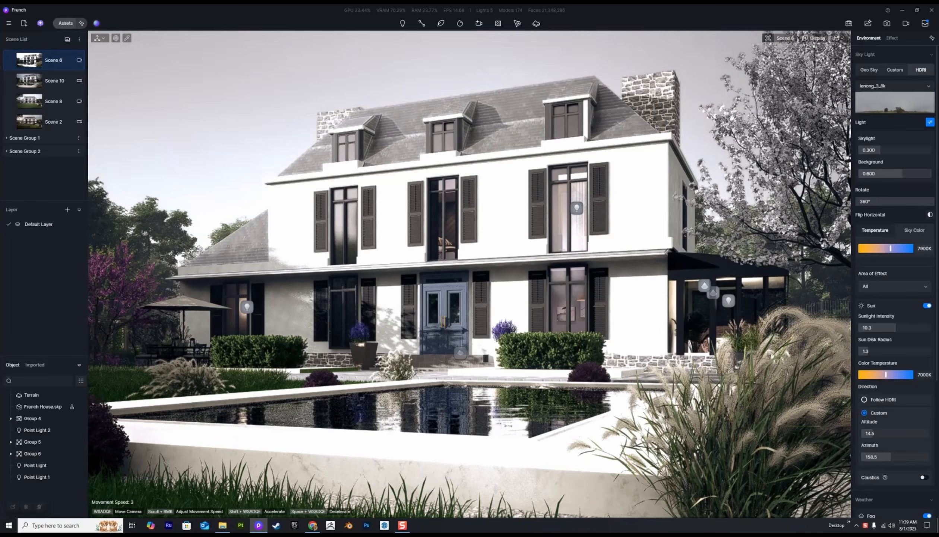
{"action": "scroll", "coordinate": [895, 261], "scroll_direction": "down", "scroll_amount": 3}
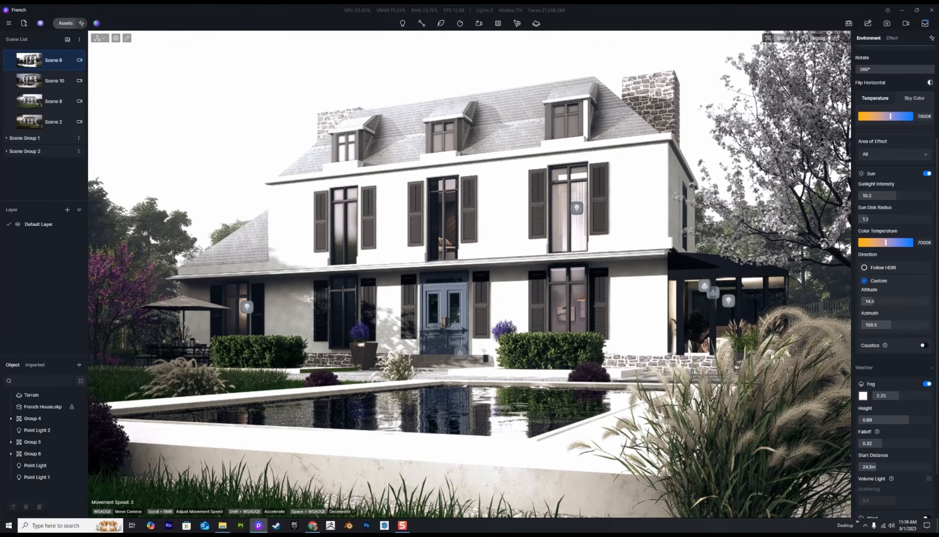
{"action": "scroll", "coordinate": [895, 209], "scroll_direction": "up", "scroll_amount": 4}
- Set the post-processing Exposure to -0.1, Shadow to 0.02 and Contrast to 0.38, keeping Slope at 1
{"action": "left_click", "coordinate": [892, 38]}
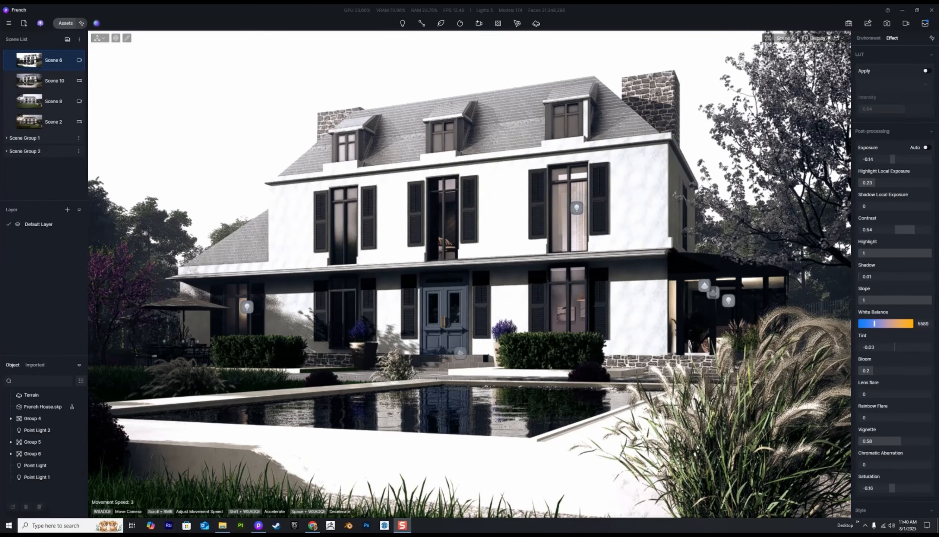
{"action": "mouse_move", "coordinate": [890, 159]}
{"action": "left_mouse_down"}
{"action": "mouse_move", "coordinate": [876, 159]}
{"action": "mouse_move", "coordinate": [892, 159]}
{"action": "left_mouse_up"}
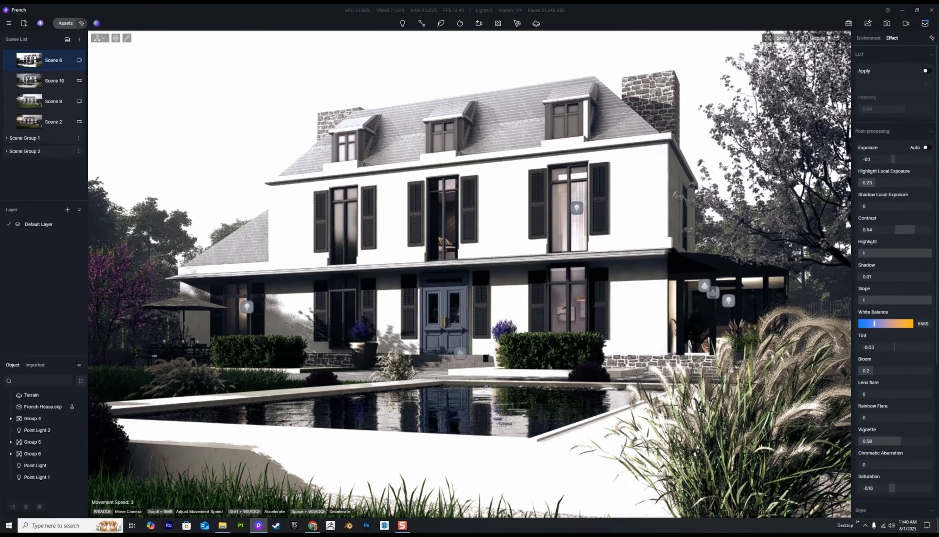
{"action": "scroll", "coordinate": [895, 280], "scroll_direction": "down", "scroll_amount": 1}
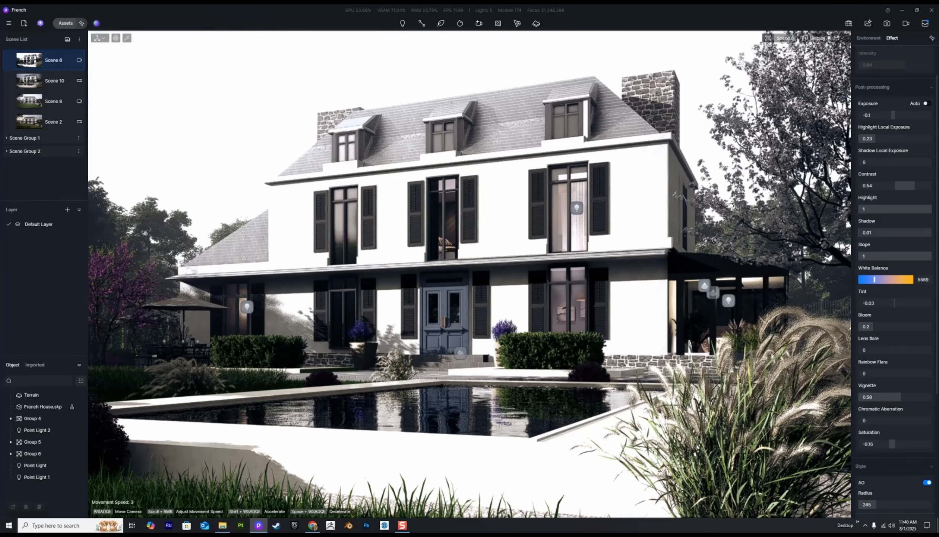
{"action": "mouse_move", "coordinate": [931, 256]}
{"action": "left_mouse_down"}
{"action": "mouse_move", "coordinate": [899, 255]}
{"action": "mouse_move", "coordinate": [931, 256]}
{"action": "left_mouse_up"}
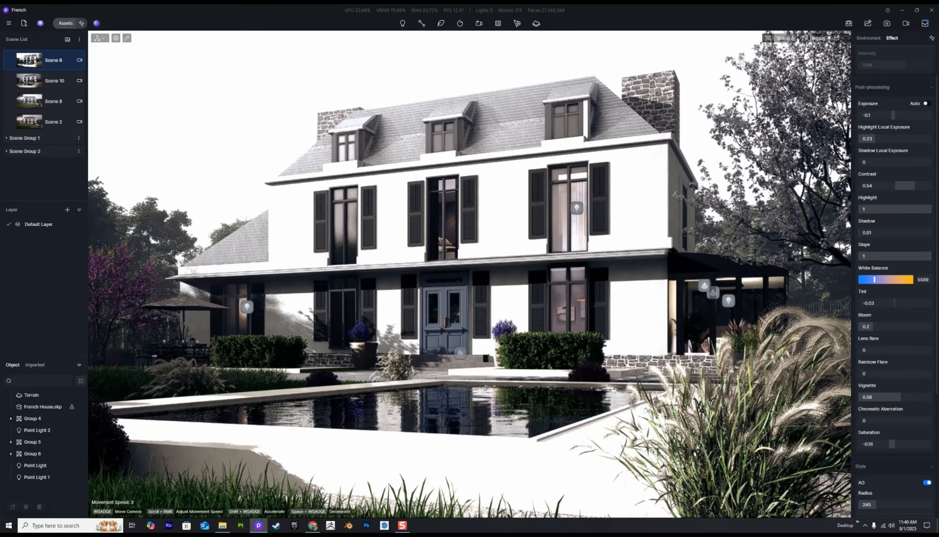
{"action": "mouse_move", "coordinate": [860, 232]}
{"action": "left_mouse_down"}
{"action": "mouse_move", "coordinate": [930, 233]}
{"action": "mouse_move", "coordinate": [860, 233]}
{"action": "left_mouse_up"}
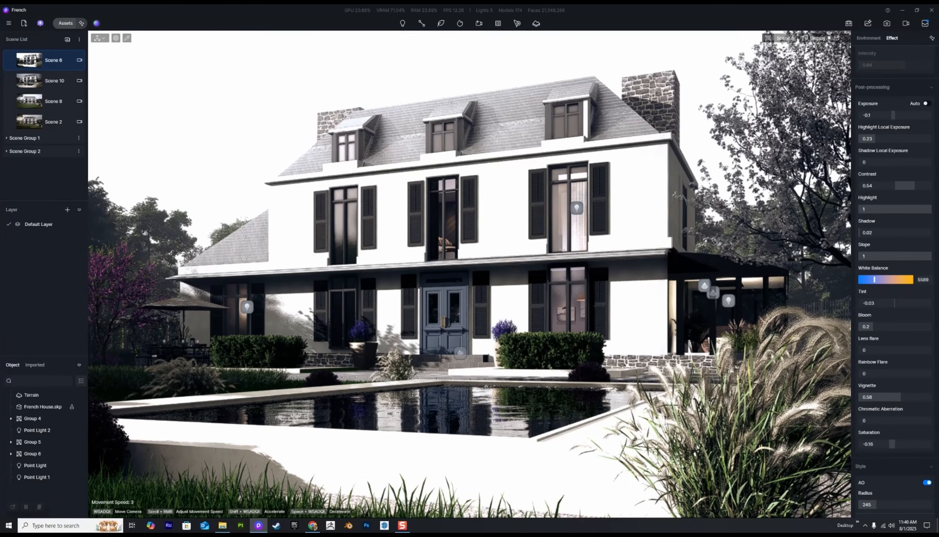
{"action": "mouse_move", "coordinate": [915, 185]}
{"action": "left_mouse_down"}
{"action": "mouse_move", "coordinate": [894, 185]}
{"action": "mouse_move", "coordinate": [903, 185]}
{"action": "left_mouse_up"}
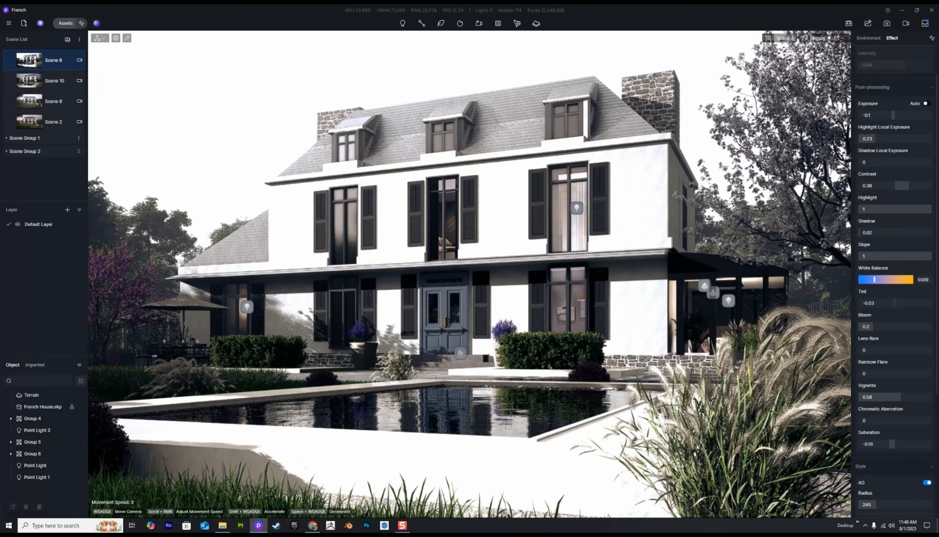
- Warm the White Balance to 5897 and strengthen the Vignette to 0.62
{"action": "scroll", "coordinate": [895, 284], "scroll_direction": "down", "scroll_amount": 3}
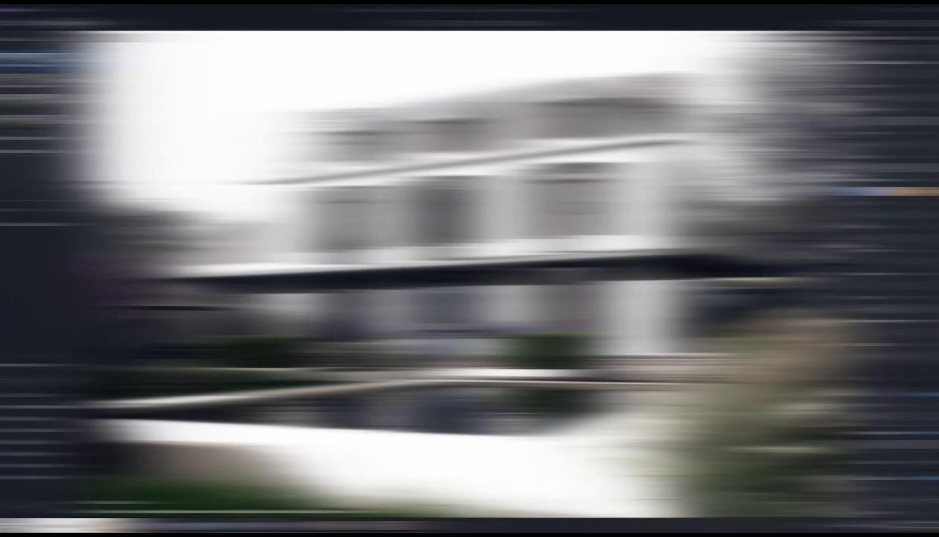
{"action": "mouse_move", "coordinate": [875, 191]}
{"action": "left_mouse_down"}
{"action": "mouse_move", "coordinate": [890, 191]}
{"action": "mouse_move", "coordinate": [877, 191]}
{"action": "left_mouse_up"}
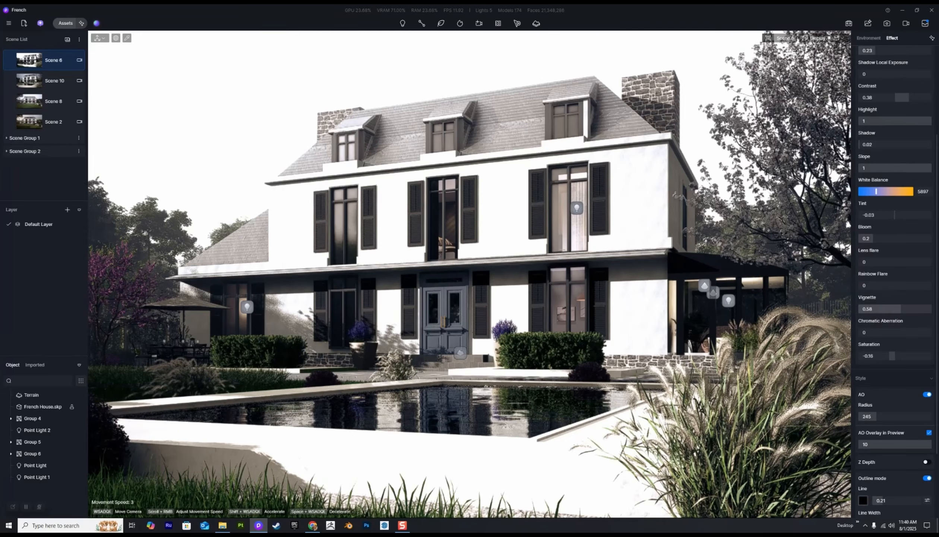
{"action": "mouse_move", "coordinate": [902, 309]}
{"action": "left_mouse_down"}
{"action": "mouse_move", "coordinate": [864, 309]}
{"action": "mouse_move", "coordinate": [904, 309]}
{"action": "left_mouse_up"}
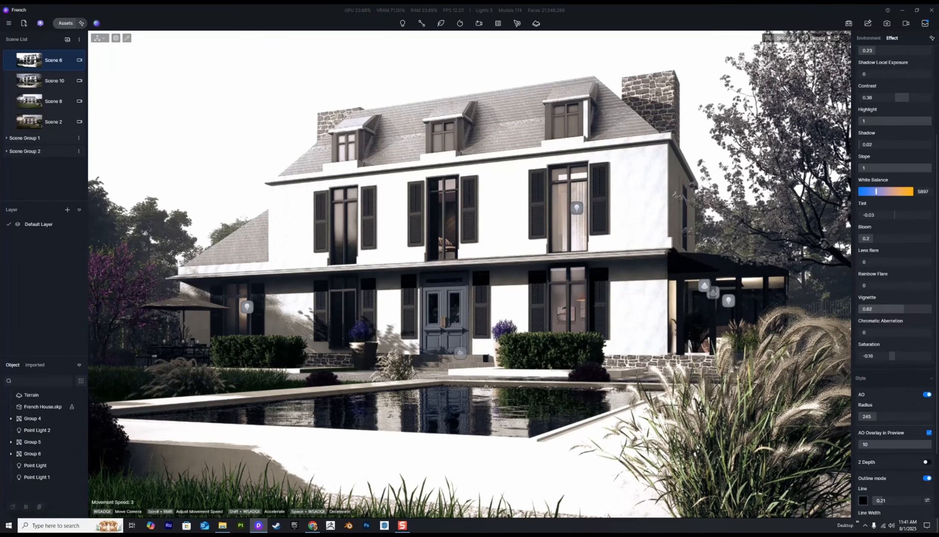
- Raise the AO Radius for the French house scene
{"action": "scroll", "coordinate": [904, 309], "scroll_direction": "down", "scroll_amount": 3}
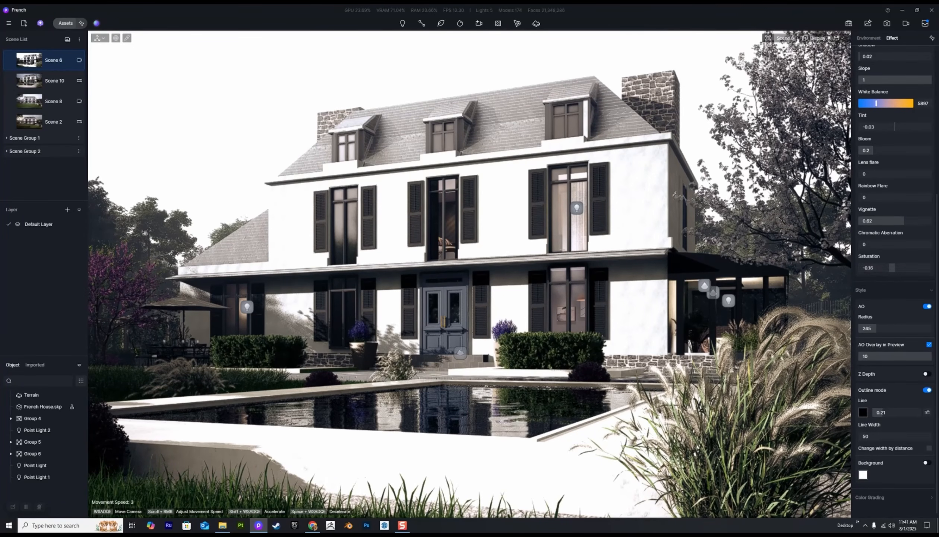
{"action": "scroll", "coordinate": [895, 276], "scroll_direction": "down", "scroll_amount": 1}
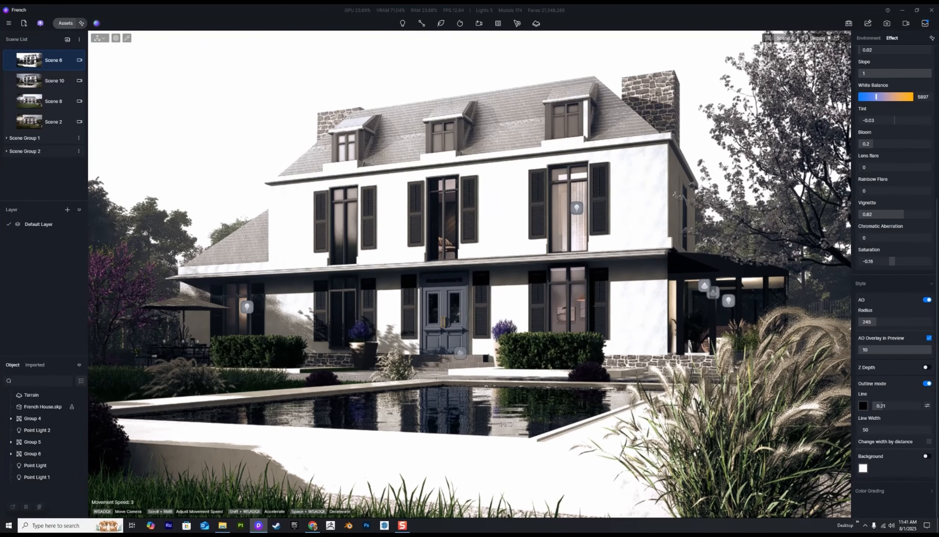
{"action": "mouse_move", "coordinate": [876, 321]}
{"action": "left_mouse_down"}
{"action": "mouse_move", "coordinate": [932, 322]}
{"action": "mouse_move", "coordinate": [859, 322]}
{"action": "mouse_move", "coordinate": [931, 322]}
{"action": "mouse_move", "coordinate": [880, 322]}
{"action": "mouse_move", "coordinate": [888, 321]}
{"action": "left_mouse_up"}
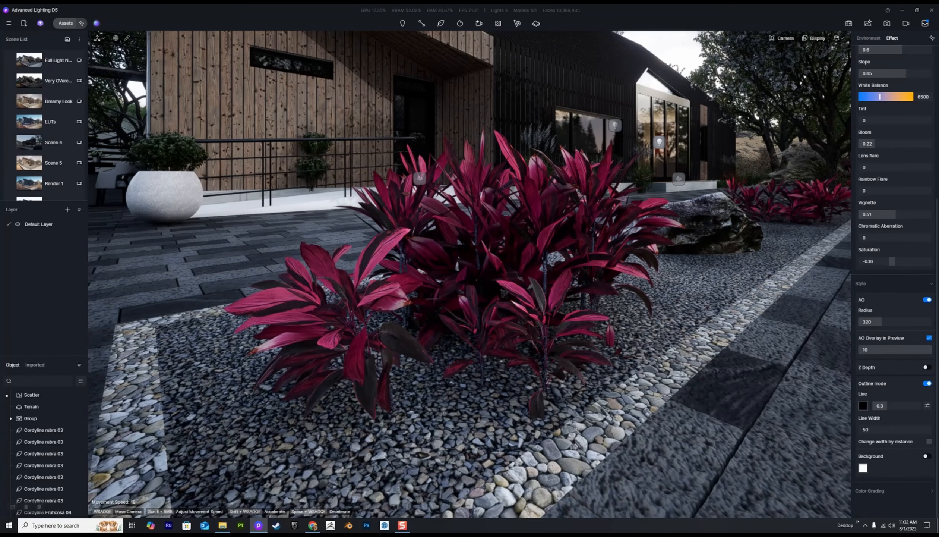
- In the Advanced Lighting scene, try the Outline mode Background while moving around the house, and turn it back off
{"action": "left_click", "coordinate": [928, 456]}
{"action": "right_click_drag", "start_coordinate": [470, 274], "coordinate": [444, 207]}
{"action": "key", "text": "s"}
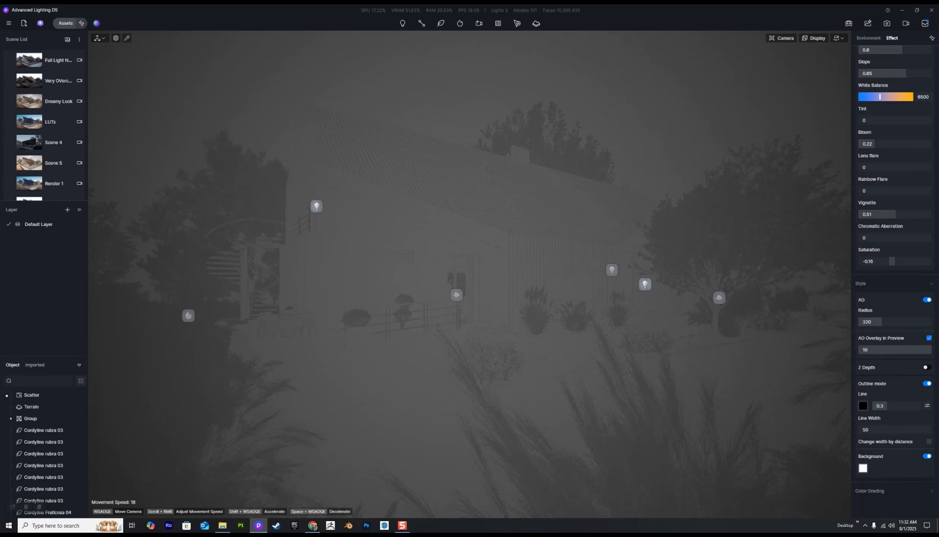
{"action": "key", "text": "e"}
{"action": "key", "text": "w"}
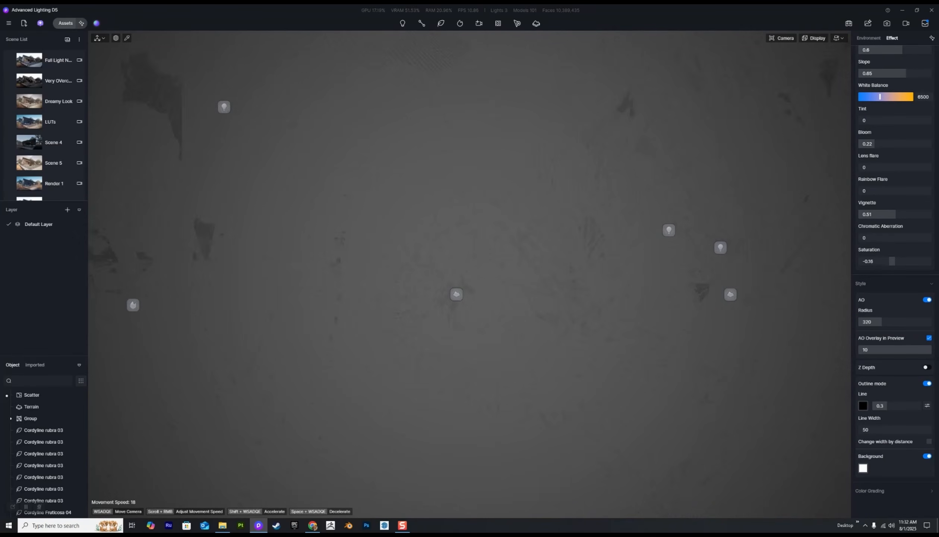
{"action": "key", "text": "s"}
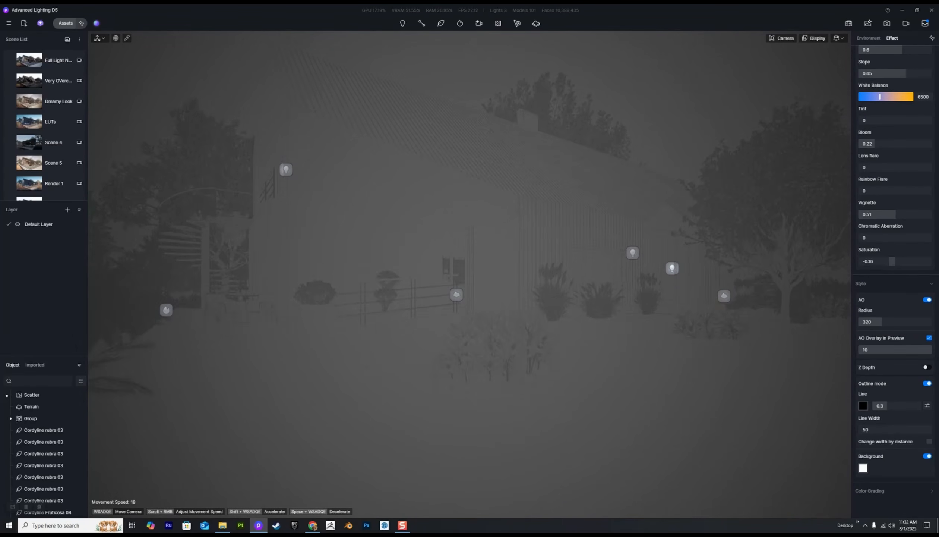
{"action": "key", "text": "w"}
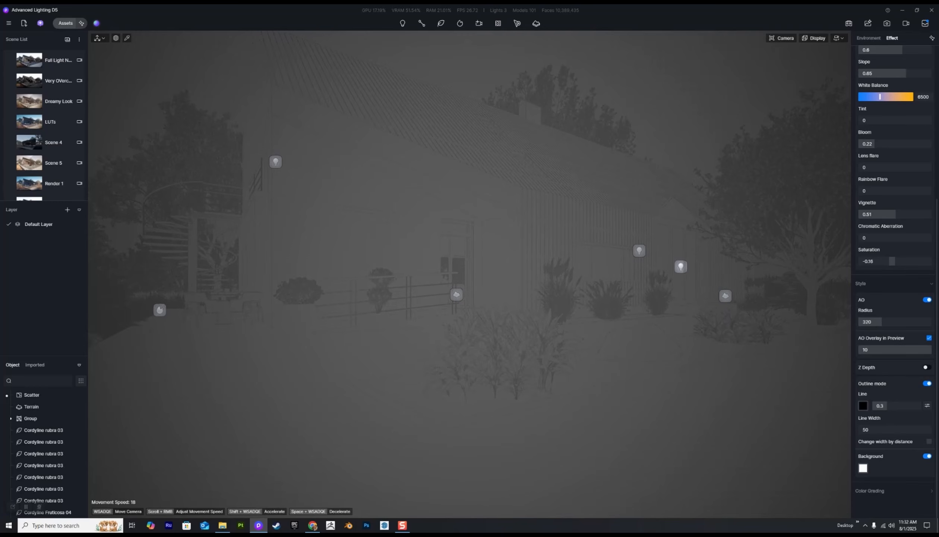
{"action": "left_click", "coordinate": [928, 456]}
{"action": "key", "text": "w"}
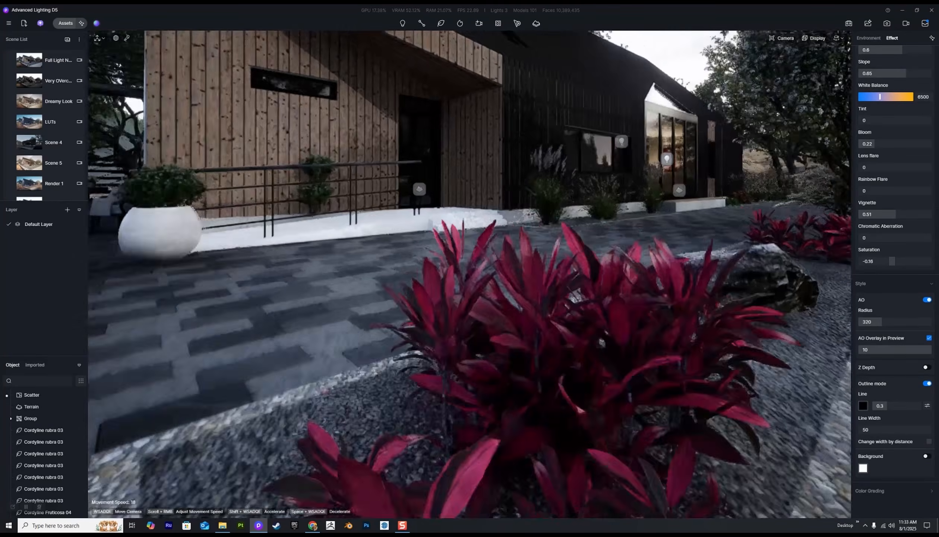
- Try the outline Line at 0 and set it to 0.31, checking the plants, wood cladding and railing up close
{"action": "key", "text": "d"}
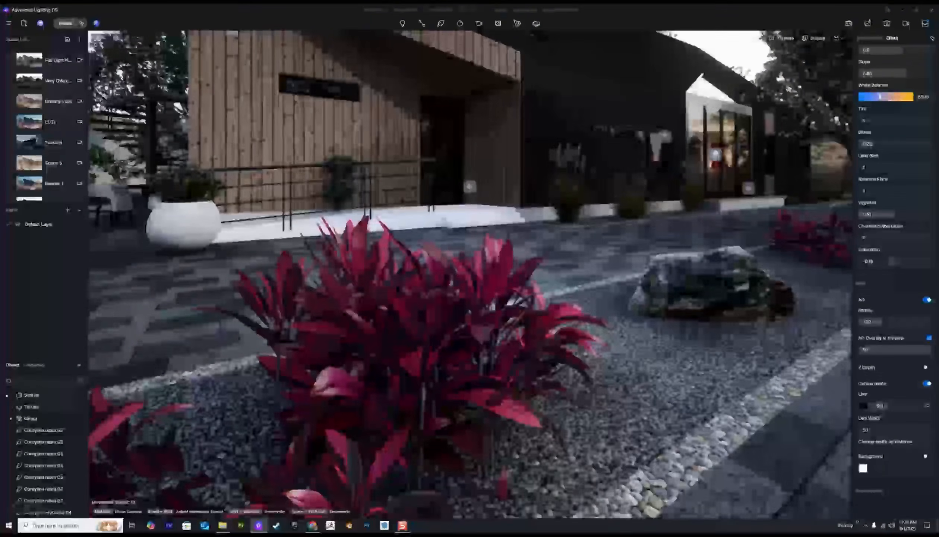
{"action": "mouse_move", "coordinate": [888, 405]}
{"action": "left_mouse_down"}
{"action": "mouse_move", "coordinate": [910, 405]}
{"action": "mouse_move", "coordinate": [873, 405]}
{"action": "left_mouse_up"}
{"action": "key", "text": "s"}
{"action": "key", "text": "a"}
{"action": "key", "text": "w"}
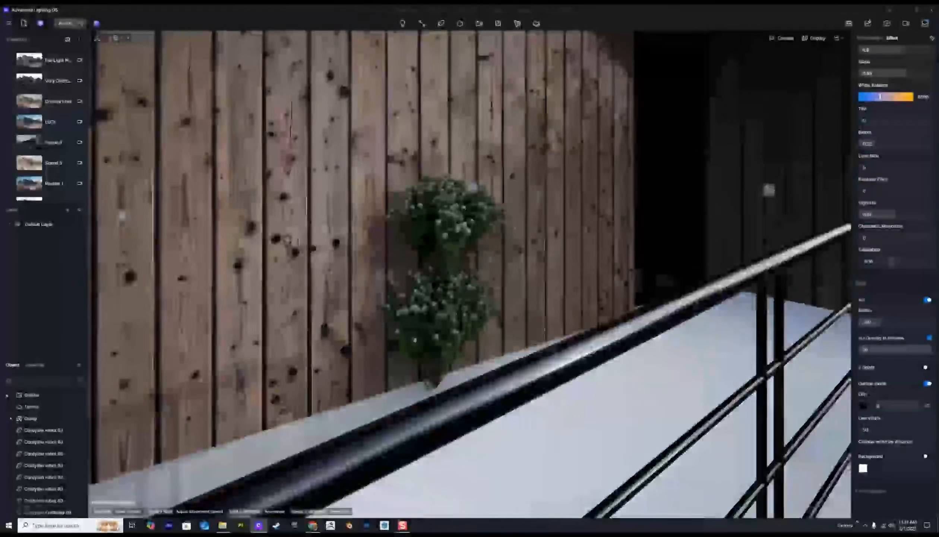
{"action": "mouse_move", "coordinate": [873, 405]}
{"action": "left_mouse_down"}
{"action": "mouse_move", "coordinate": [903, 405]}
{"action": "mouse_move", "coordinate": [891, 405]}
{"action": "left_mouse_up"}
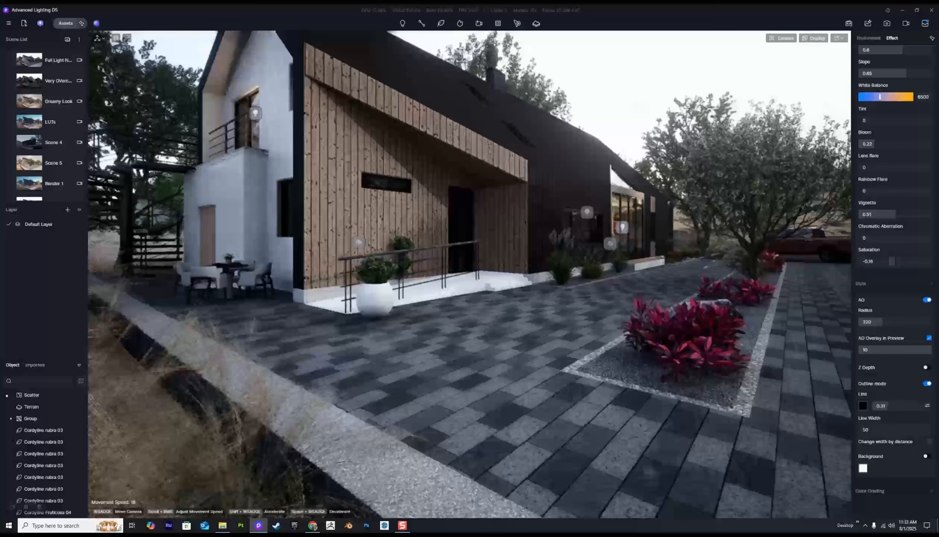
{"action": "key", "text": "s"}
{"action": "key", "text": "w"}
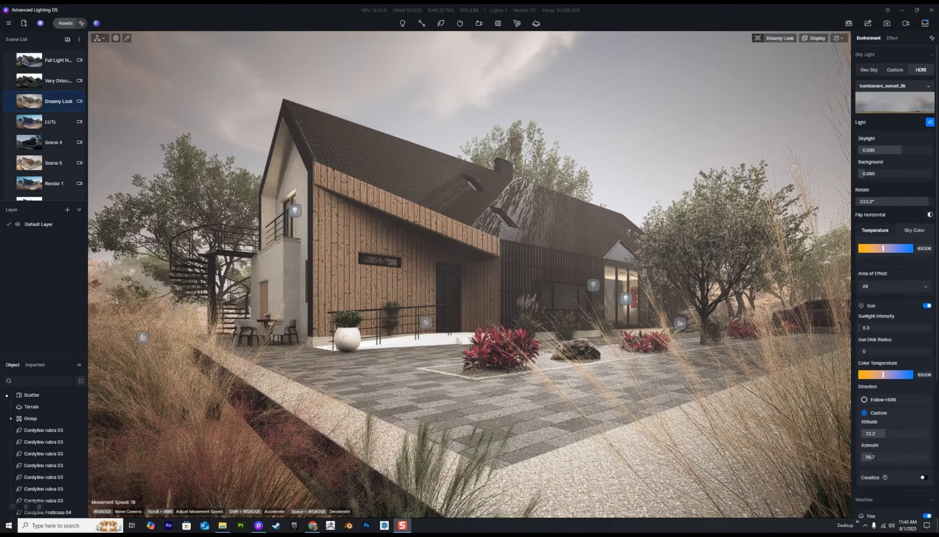
- In the Dreamy Look scene, try the HDRI Background at 0.040, return it to 0.090, and compare the fog with Volume Light off and on
{"action": "mouse_move", "coordinate": [865, 174]}
{"action": "left_mouse_down"}
{"action": "mouse_move", "coordinate": [911, 173]}
{"action": "mouse_move", "coordinate": [865, 174]}
{"action": "left_mouse_up"}
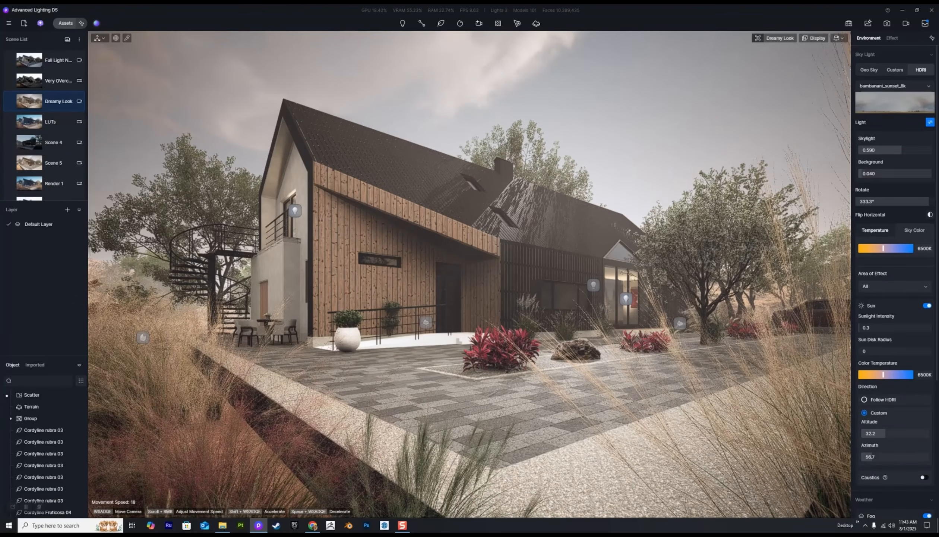
{"action": "left_click_drag", "start_coordinate": [866, 174], "coordinate": [862, 174]}
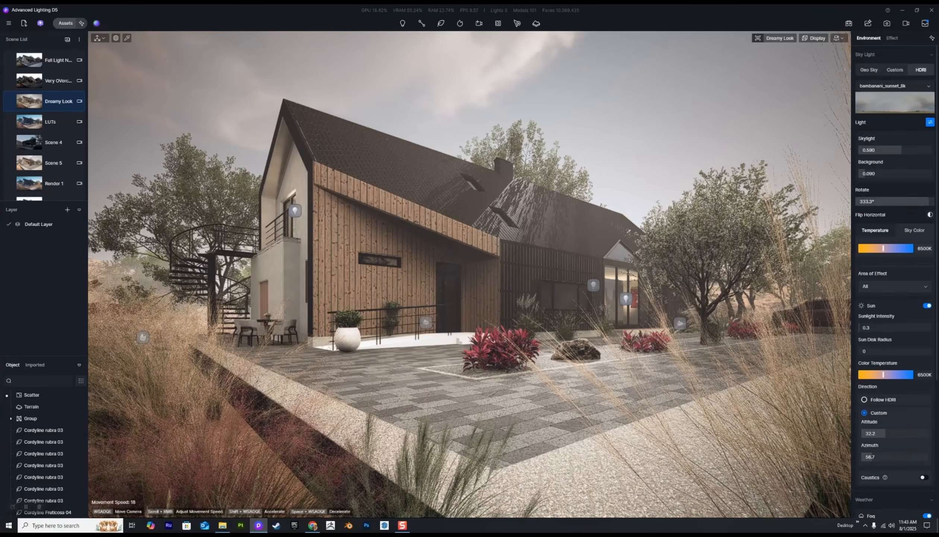
{"action": "scroll", "coordinate": [894, 276], "scroll_direction": "down", "scroll_amount": 3}
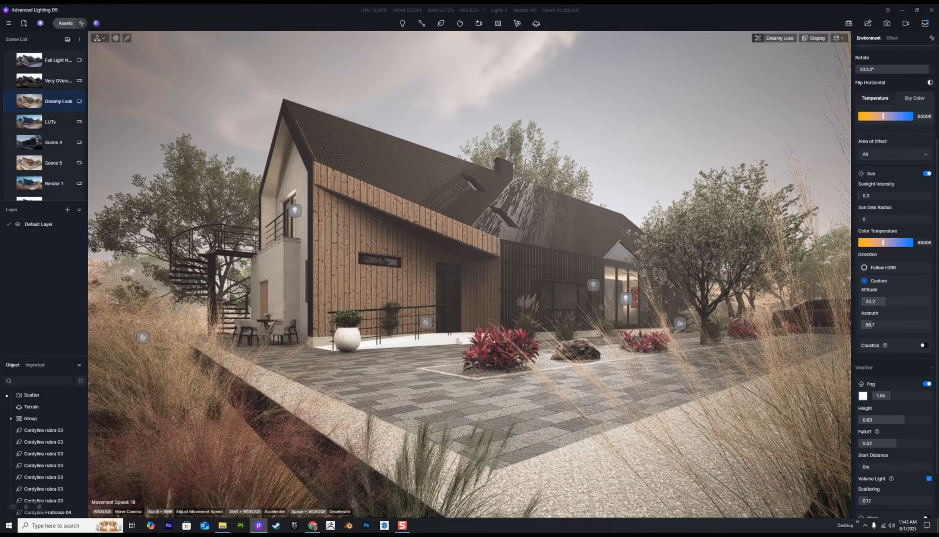
{"action": "scroll", "coordinate": [895, 276], "scroll_direction": "down", "scroll_amount": 2}
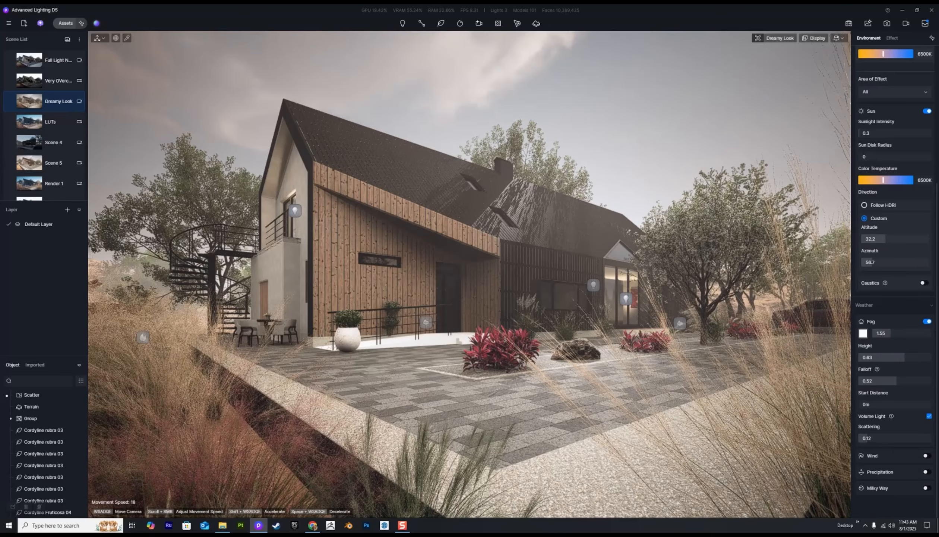
{"action": "left_click", "coordinate": [929, 416]}
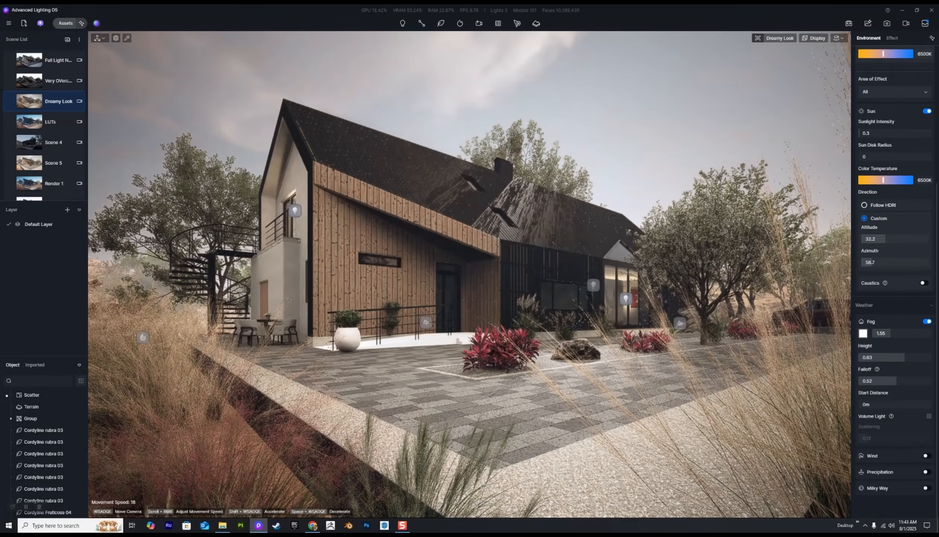
{"action": "left_click", "coordinate": [929, 416]}
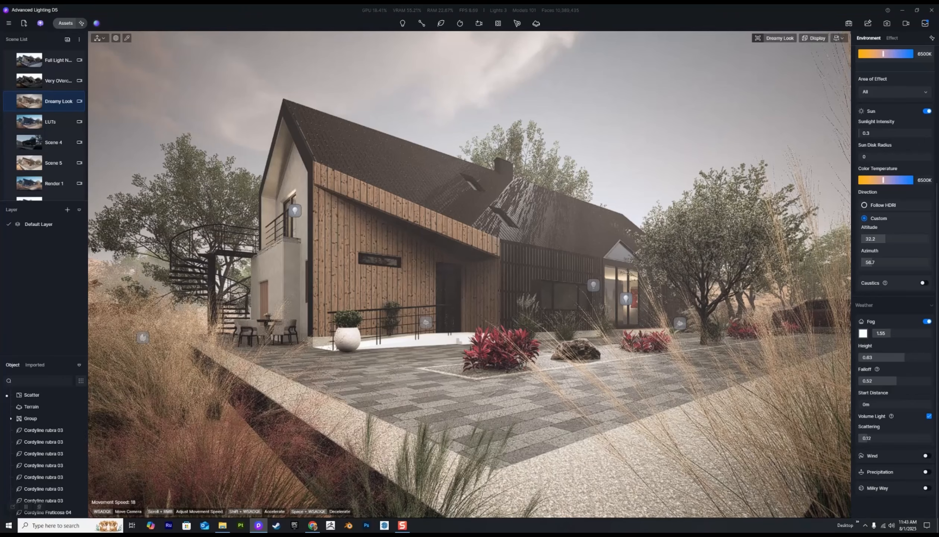
- Try fog Scattering at 0.85 and 0.74 with HDRI Rotate at 71.6° and 360°, and restore the saved Dreamy Look scene
{"action": "left_click_drag", "start_coordinate": [867, 438], "coordinate": [916, 438]}
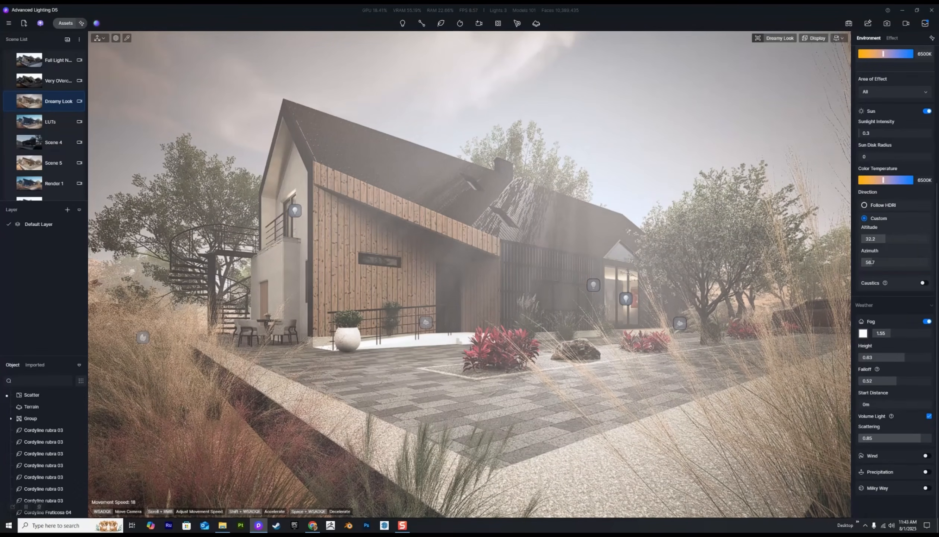
{"action": "left_click_drag", "start_coordinate": [921, 438], "coordinate": [873, 438]}
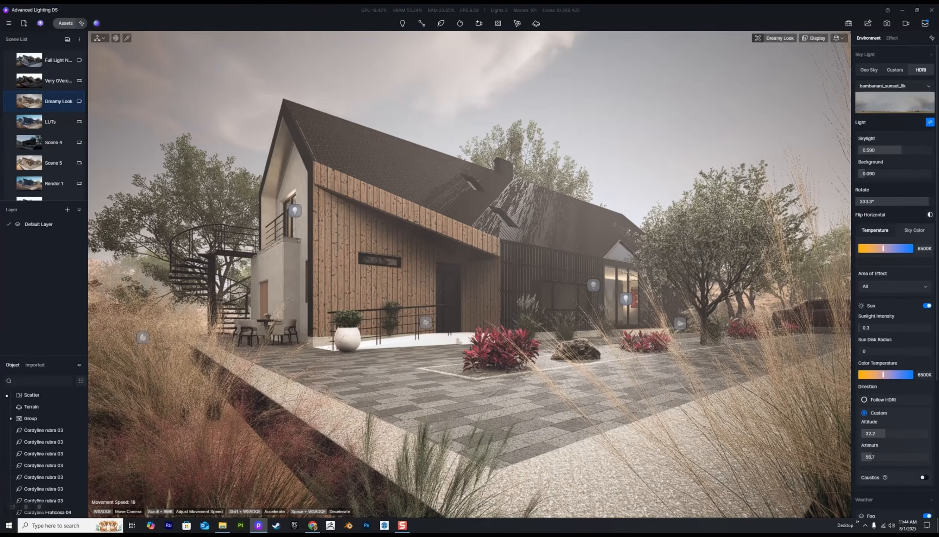
{"action": "left_click_drag", "start_coordinate": [928, 202], "coordinate": [903, 201]}
{"action": "scroll", "coordinate": [902, 224], "scroll_direction": "down", "scroll_amount": 5}
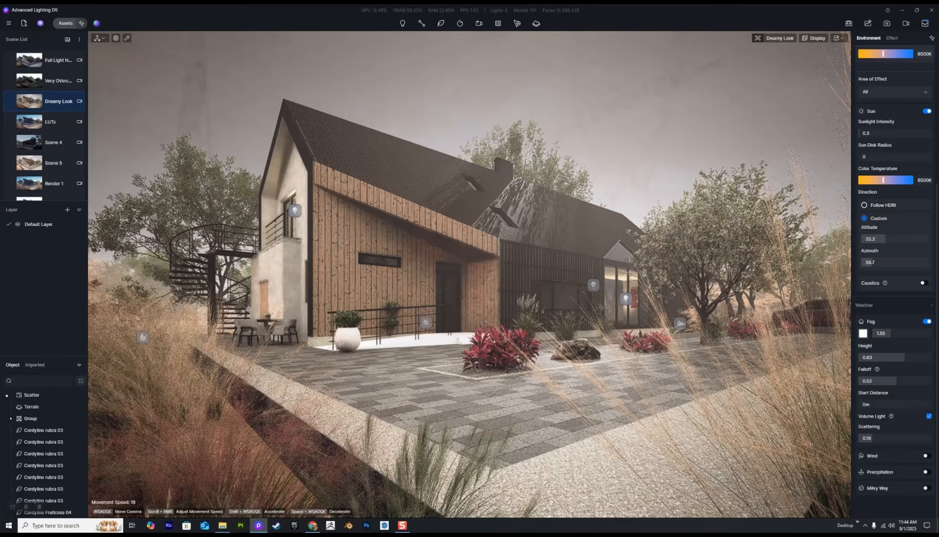
{"action": "left_click_drag", "start_coordinate": [873, 439], "coordinate": [913, 438]}
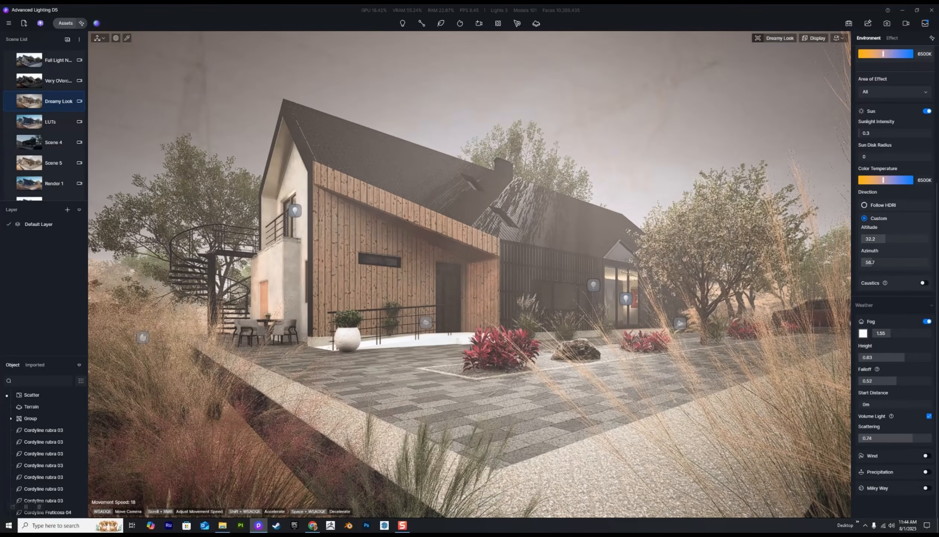
{"action": "scroll", "coordinate": [906, 373], "scroll_direction": "up", "scroll_amount": 5}
{"action": "left_click_drag", "start_coordinate": [903, 201], "coordinate": [872, 201]}
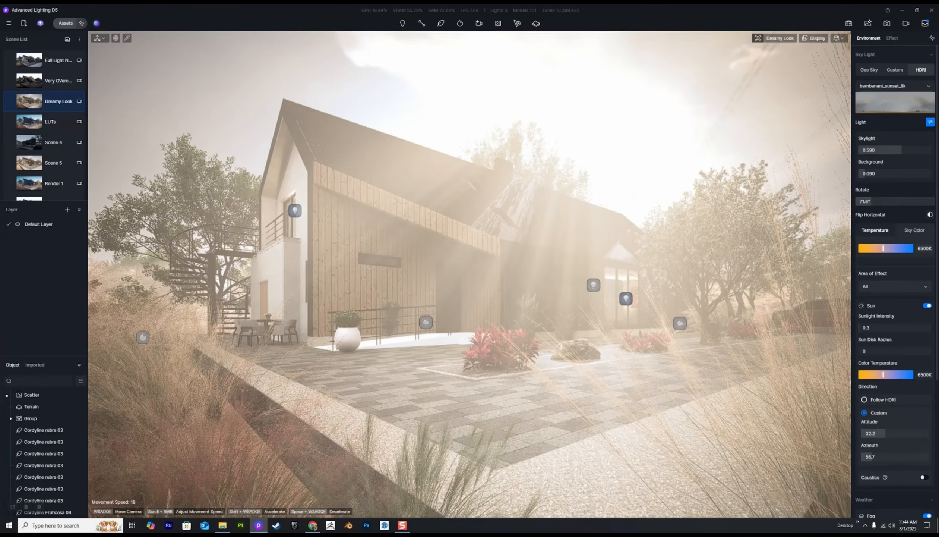
{"action": "left_click_drag", "start_coordinate": [872, 202], "coordinate": [933, 202]}
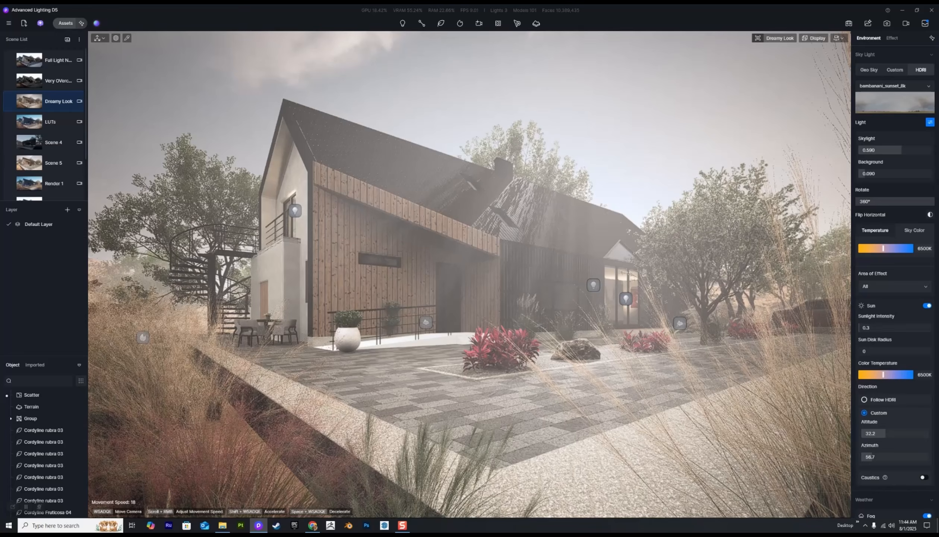
{"action": "left_click", "coordinate": [33, 101]}
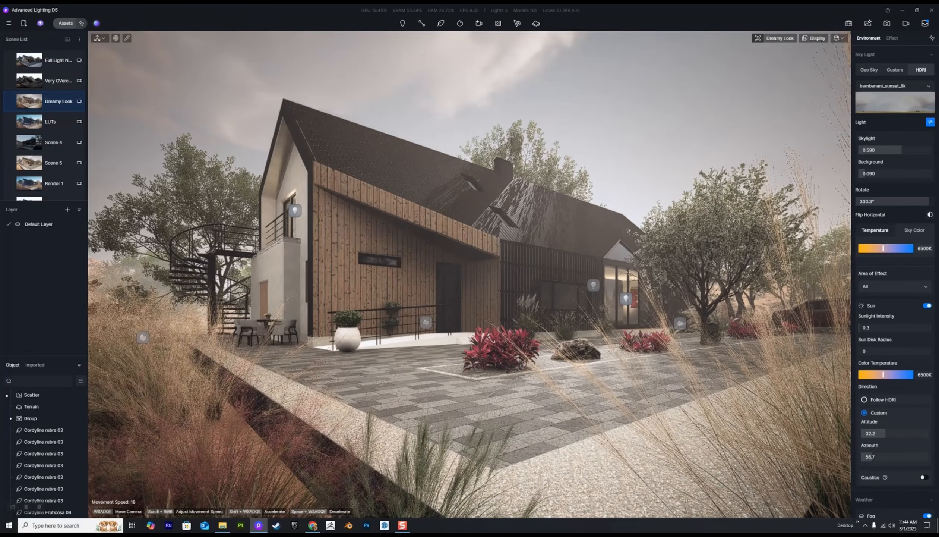
- Set the fog's Volume Light Scattering to 0.18
{"action": "scroll", "coordinate": [894, 261], "scroll_direction": "down", "scroll_amount": 5}
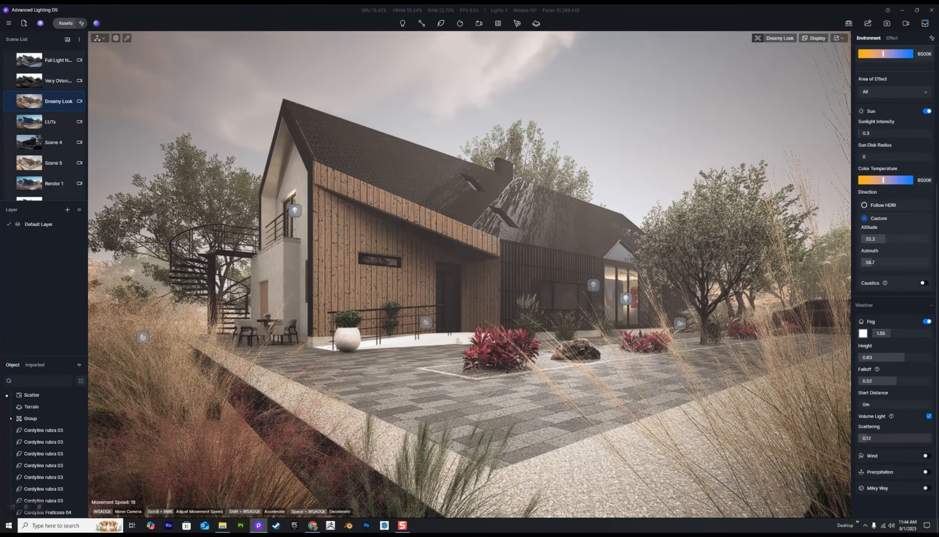
{"action": "mouse_move", "coordinate": [867, 438]}
{"action": "left_mouse_down"}
{"action": "mouse_move", "coordinate": [897, 438]}
{"action": "mouse_move", "coordinate": [869, 438]}
{"action": "left_mouse_up"}
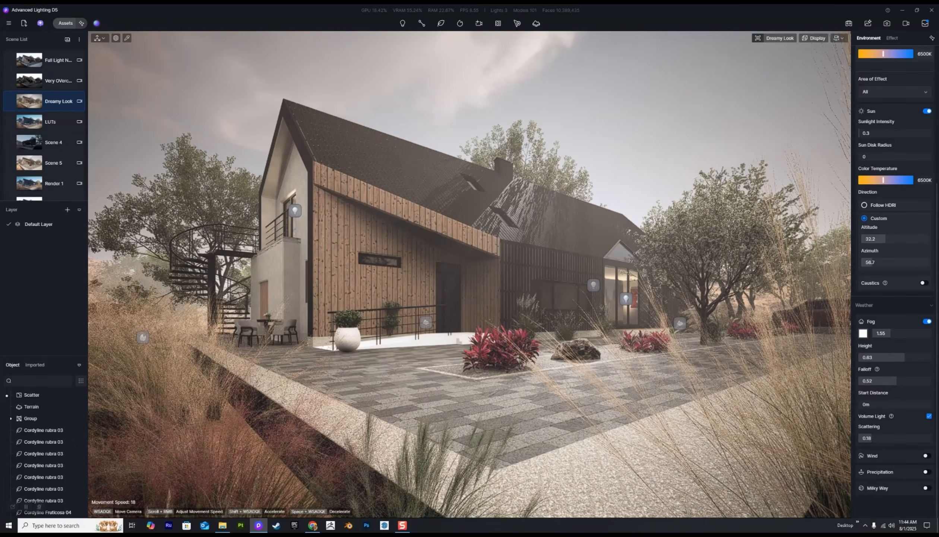
{"action": "scroll", "coordinate": [895, 261], "scroll_direction": "up", "scroll_amount": 5}
- Try different post-processing Shadow and Slope amounts, returning Shadow to 0.06 and Slope to 1
{"action": "left_click", "coordinate": [892, 38]}
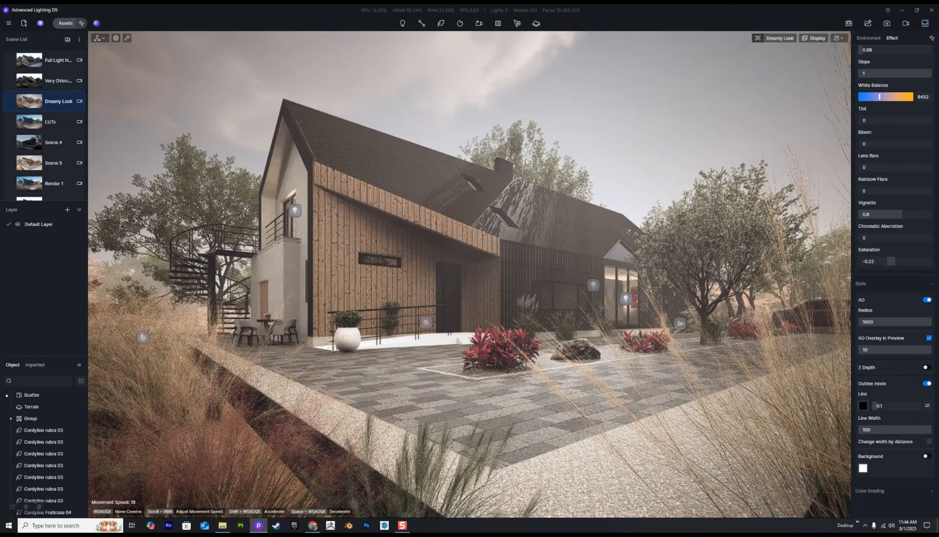
{"action": "scroll", "coordinate": [895, 261], "scroll_direction": "up", "scroll_amount": 5}
{"action": "scroll", "coordinate": [895, 280], "scroll_direction": "up", "scroll_amount": 2}
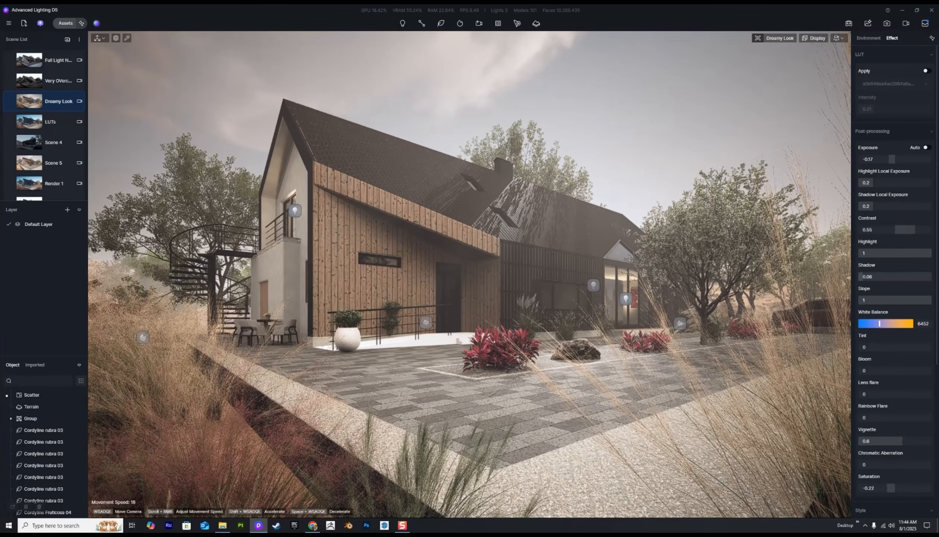
{"action": "mouse_move", "coordinate": [867, 277]}
{"action": "left_mouse_down"}
{"action": "mouse_move", "coordinate": [905, 277]}
{"action": "mouse_move", "coordinate": [868, 276]}
{"action": "left_mouse_up"}
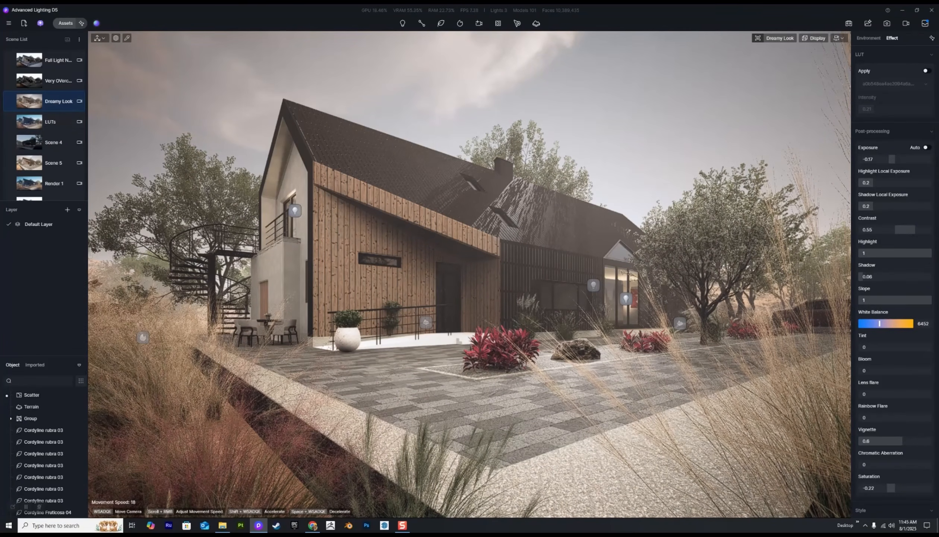
{"action": "left_click_drag", "start_coordinate": [910, 300], "coordinate": [932, 300]}
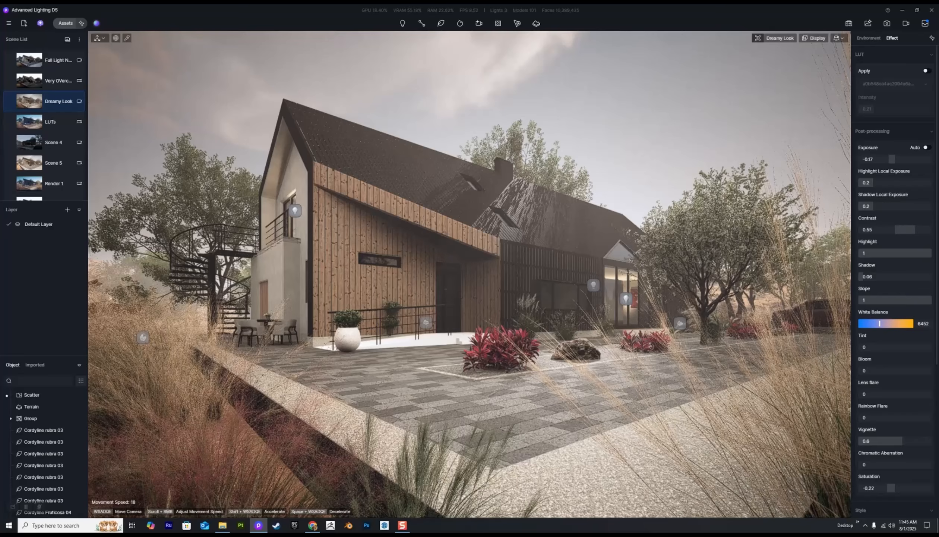
- Set the White Balance to 6699 and, after testing Saturation at 1, set Saturation to -0.13, leaving Bloom at 0
{"action": "mouse_move", "coordinate": [880, 323]}
{"action": "left_mouse_down"}
{"action": "mouse_move", "coordinate": [872, 323]}
{"action": "mouse_move", "coordinate": [897, 323]}
{"action": "mouse_move", "coordinate": [882, 323]}
{"action": "left_mouse_up"}
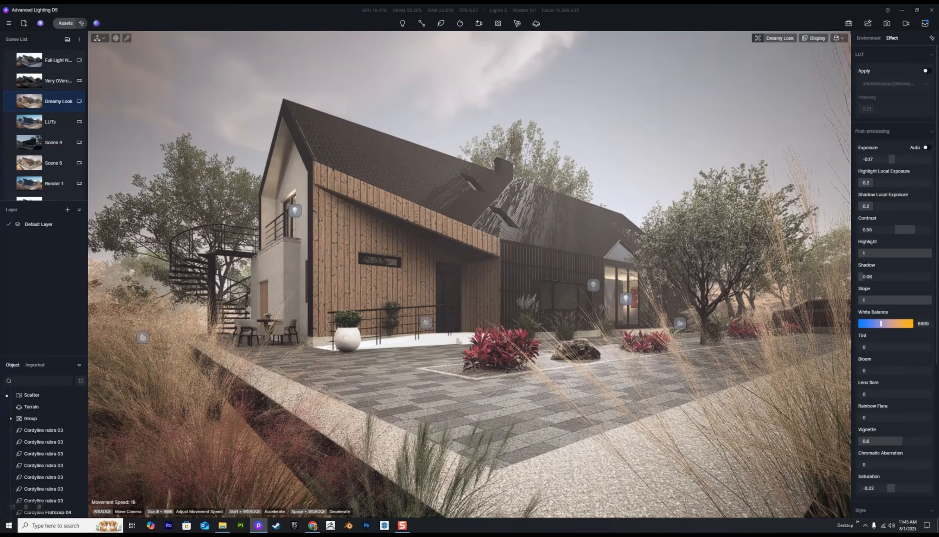
{"action": "scroll", "coordinate": [882, 313], "scroll_direction": "down", "scroll_amount": 5}
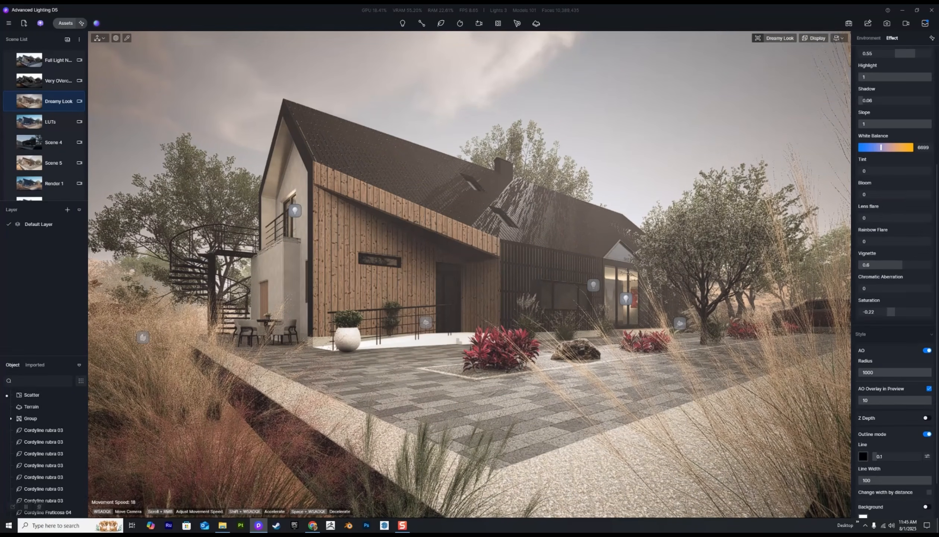
{"action": "mouse_move", "coordinate": [861, 195]}
{"action": "left_mouse_down"}
{"action": "mouse_move", "coordinate": [932, 194]}
{"action": "mouse_move", "coordinate": [859, 195]}
{"action": "left_mouse_up"}
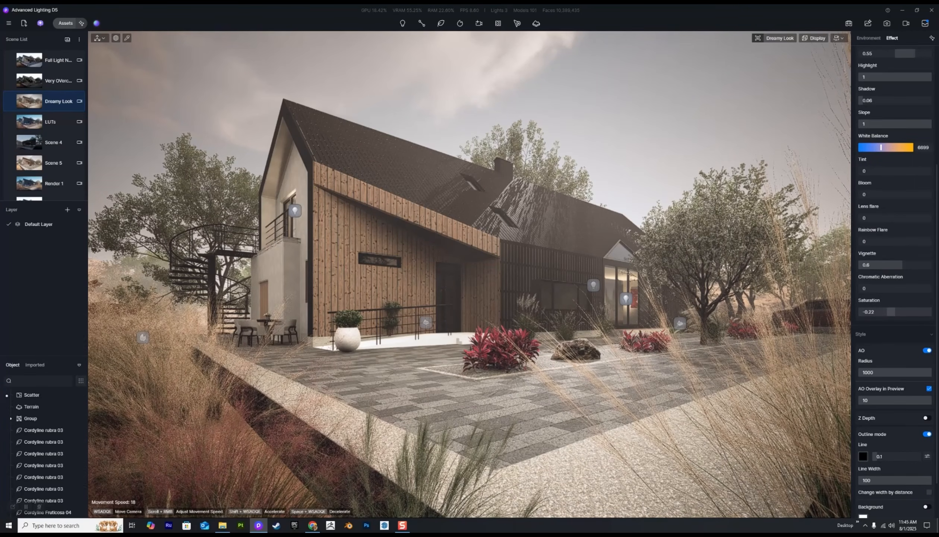
{"action": "left_click_drag", "start_coordinate": [888, 312], "coordinate": [930, 312]}
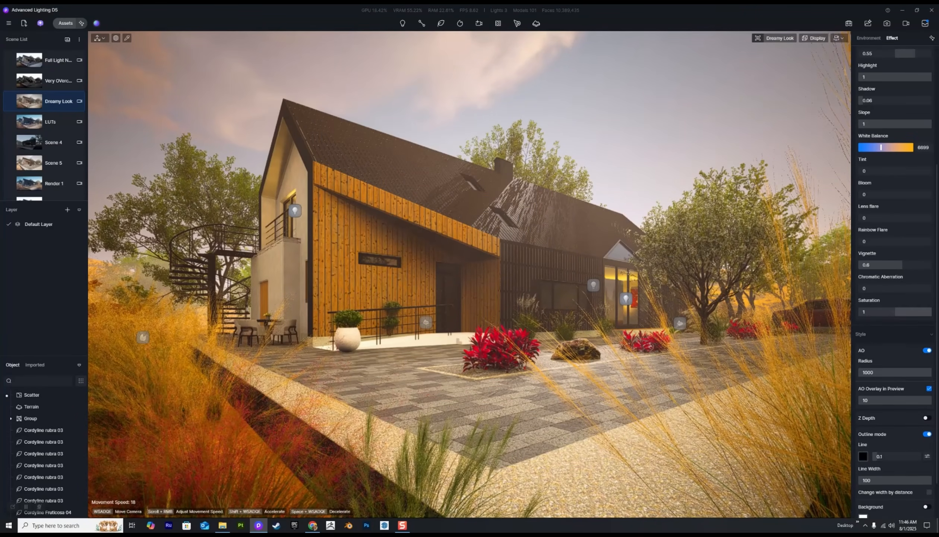
{"action": "left_click_drag", "start_coordinate": [931, 312], "coordinate": [895, 312]}
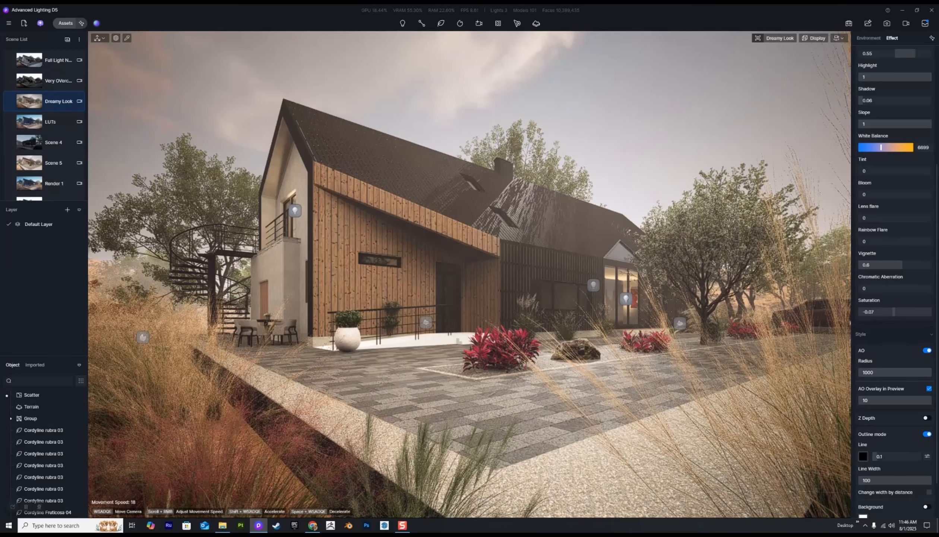
- Compare the scene with AO off and on, leaving it enabled, and raise the outline Line to 0.34
{"action": "scroll", "coordinate": [895, 279], "scroll_direction": "down", "scroll_amount": 2}
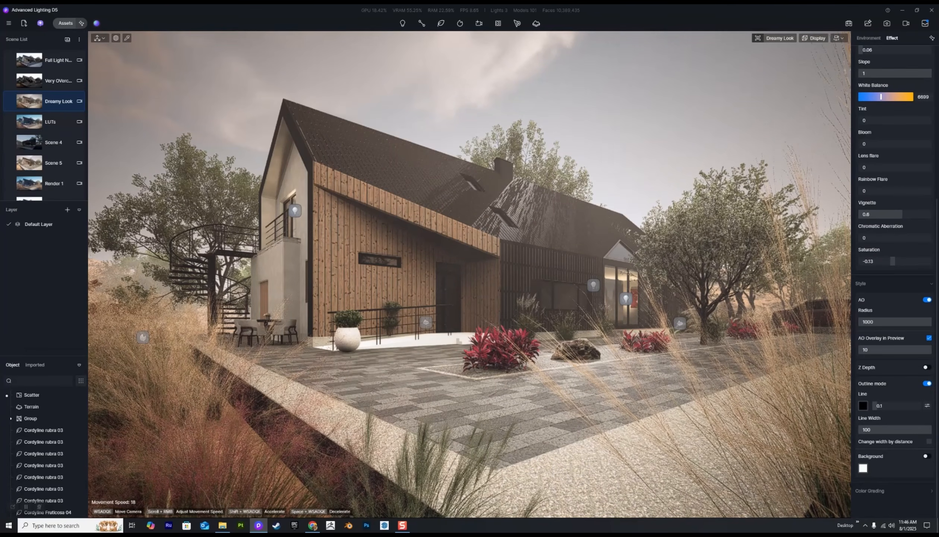
{"action": "left_click", "coordinate": [927, 300]}
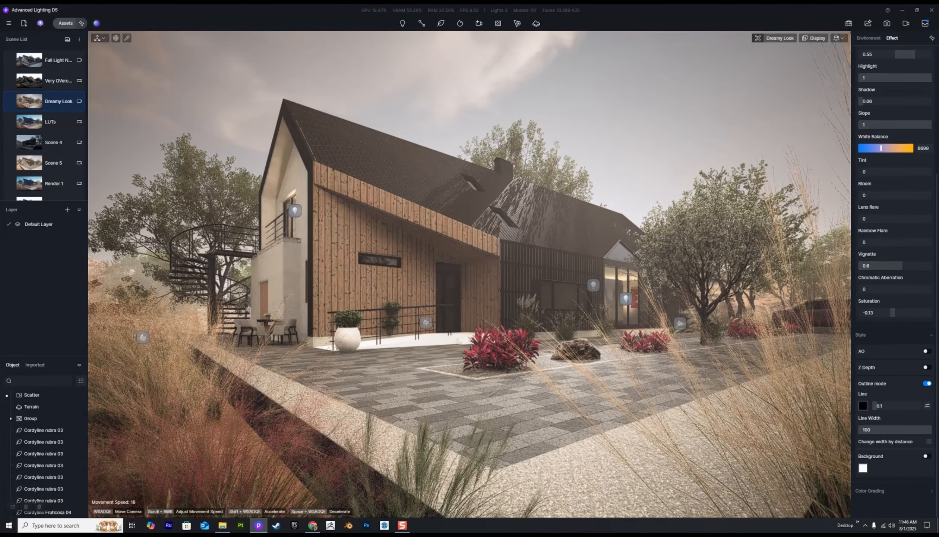
{"action": "left_click", "coordinate": [927, 351]}
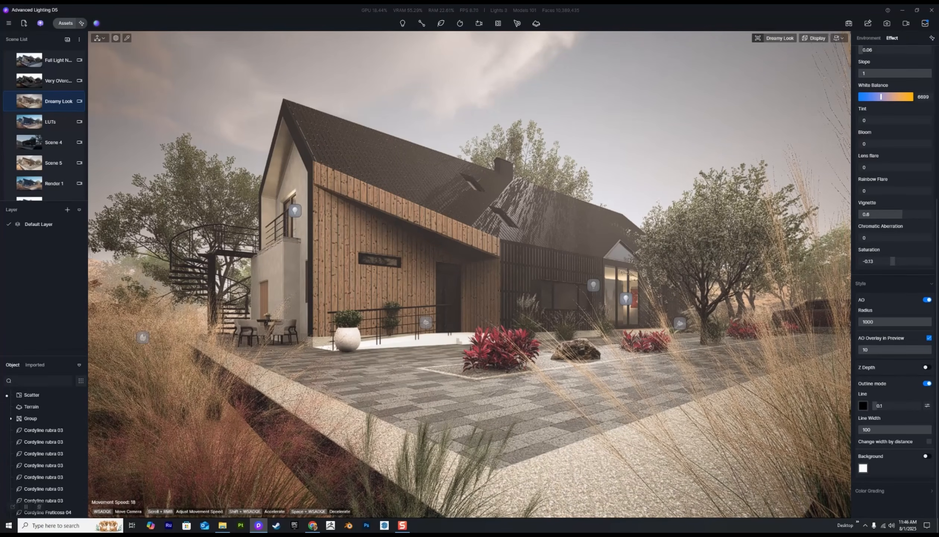
{"action": "mouse_move", "coordinate": [878, 405]}
{"action": "left_mouse_down"}
{"action": "mouse_move", "coordinate": [920, 405]}
{"action": "mouse_move", "coordinate": [880, 405]}
{"action": "left_mouse_up"}
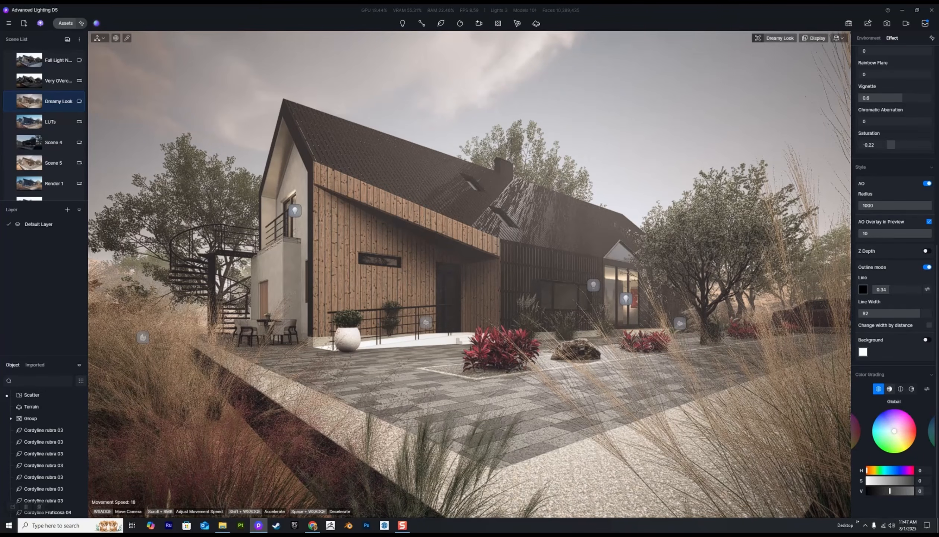
- Show the Shadows color wheel under Color Grading and inspect its hue, saturation and value settings
{"action": "left_click", "coordinate": [890, 389]}
{"action": "left_click", "coordinate": [876, 374]}
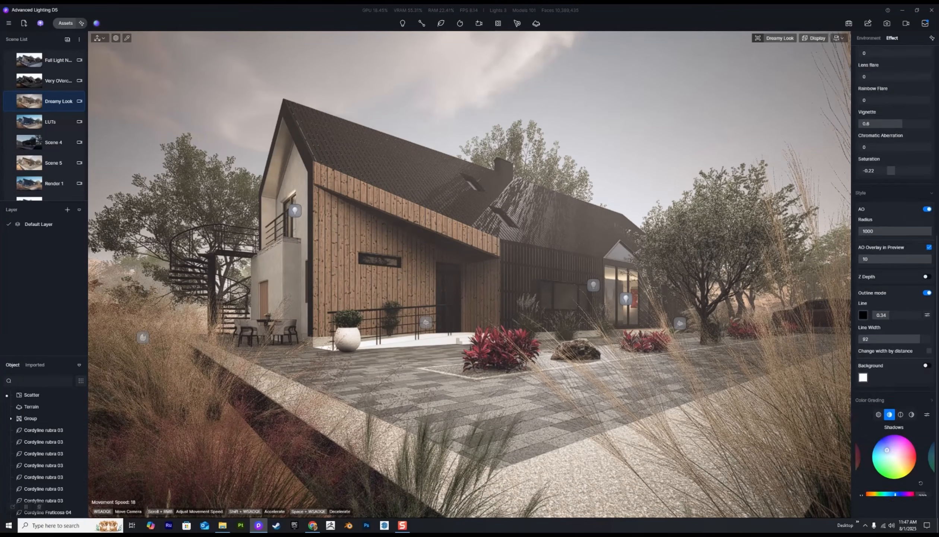
{"action": "left_click", "coordinate": [876, 491]}
{"action": "scroll", "coordinate": [876, 491], "scroll_direction": "down", "scroll_amount": 3}
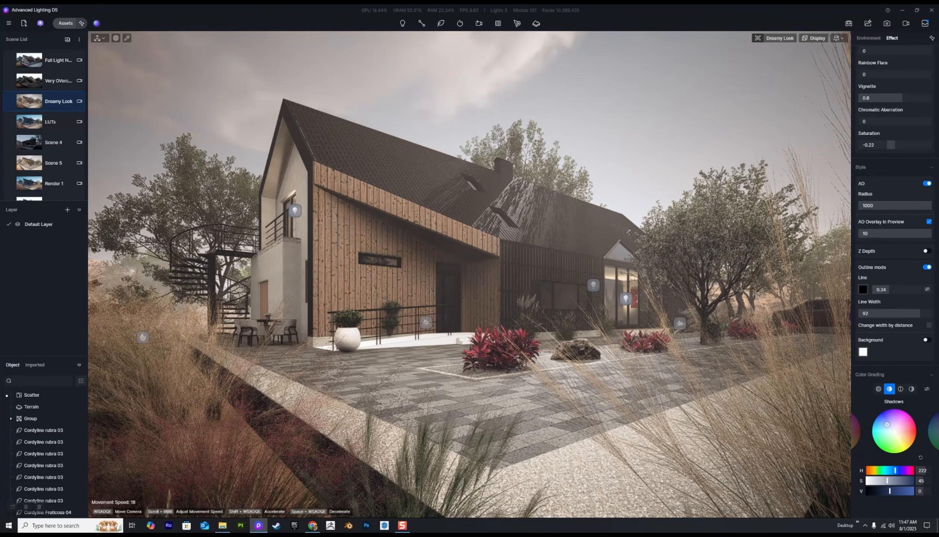
{"action": "scroll", "coordinate": [44, 123], "scroll_direction": "down", "scroll_amount": 2}
{"action": "scroll", "coordinate": [470, 274], "scroll_direction": "down", "scroll_amount": 1}
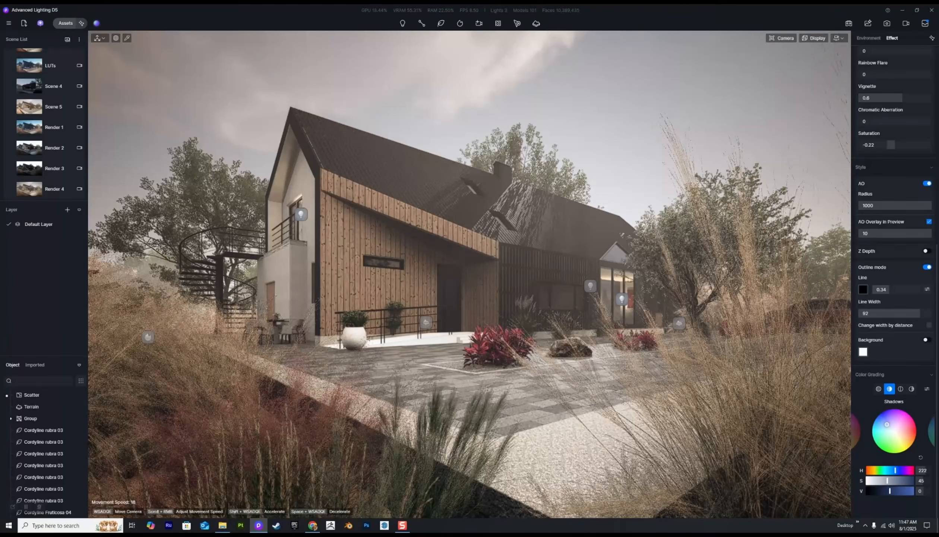
- Try a near-neutral tint on the Shadows color wheel and restore the blue tint of hue 222 and saturation 45
{"action": "left_click_drag", "start_coordinate": [887, 424], "coordinate": [894, 432]}
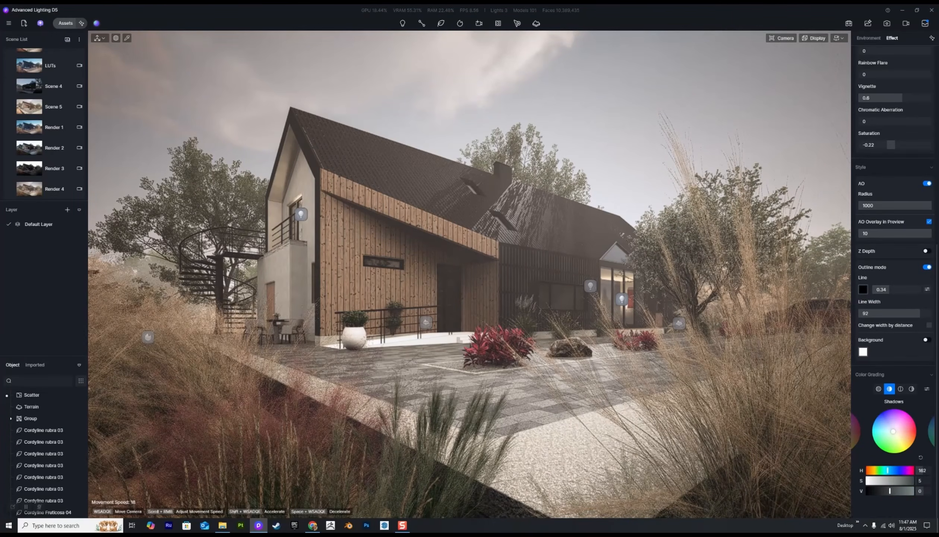
{"action": "right_click", "coordinate": [923, 471]}
{"action": "right_click", "coordinate": [923, 481]}
{"action": "mouse_move", "coordinate": [894, 431]}
{"action": "left_mouse_down"}
{"action": "mouse_move", "coordinate": [878, 416]}
{"action": "mouse_move", "coordinate": [887, 424]}
{"action": "left_mouse_up"}
- Compare the Midtones and Highlights color wheels and try warm and neutral Midtones tints, including hue 32 with saturation 22
{"action": "left_click", "coordinate": [900, 389]}
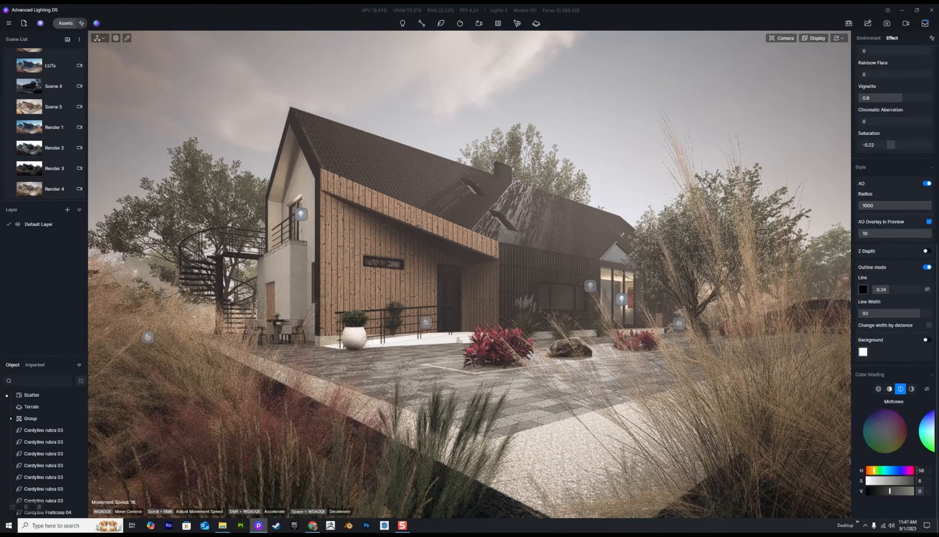
{"action": "left_click", "coordinate": [912, 388]}
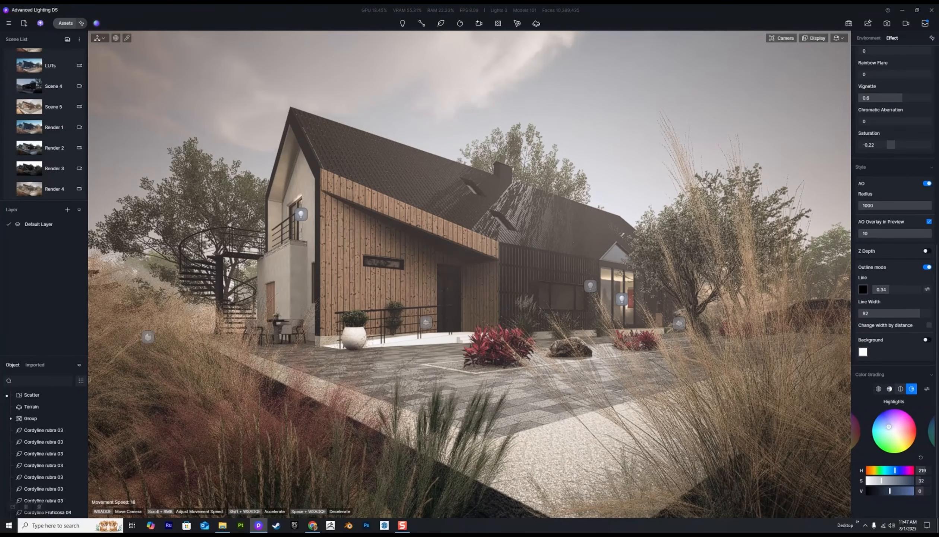
{"action": "left_click", "coordinate": [901, 389]}
{"action": "left_click_drag", "start_coordinate": [895, 432], "coordinate": [898, 433]}
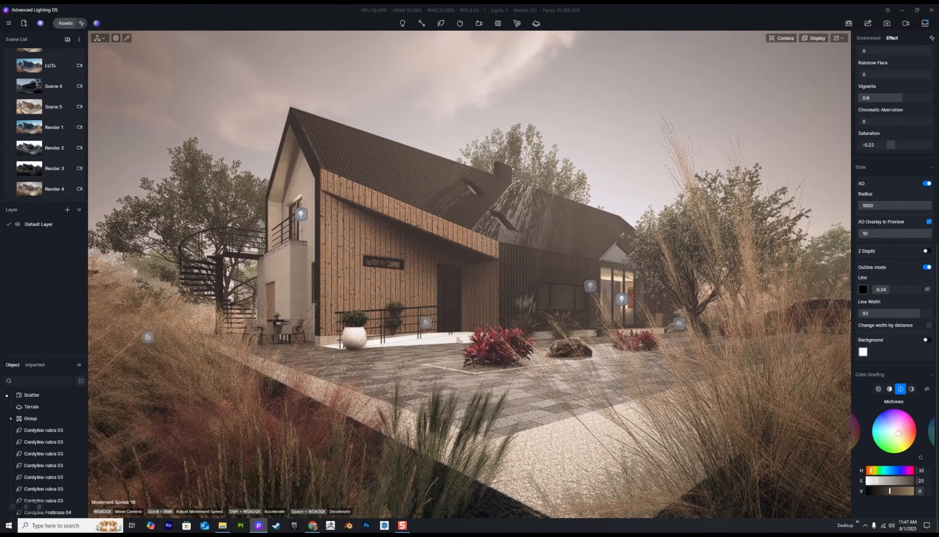
{"action": "left_click", "coordinate": [927, 389]}
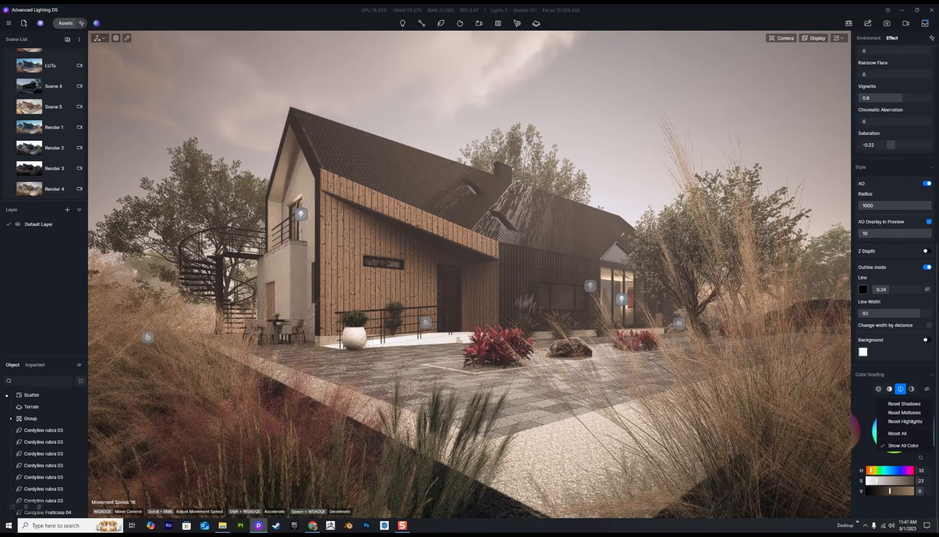
{"action": "left_click", "coordinate": [898, 434]}
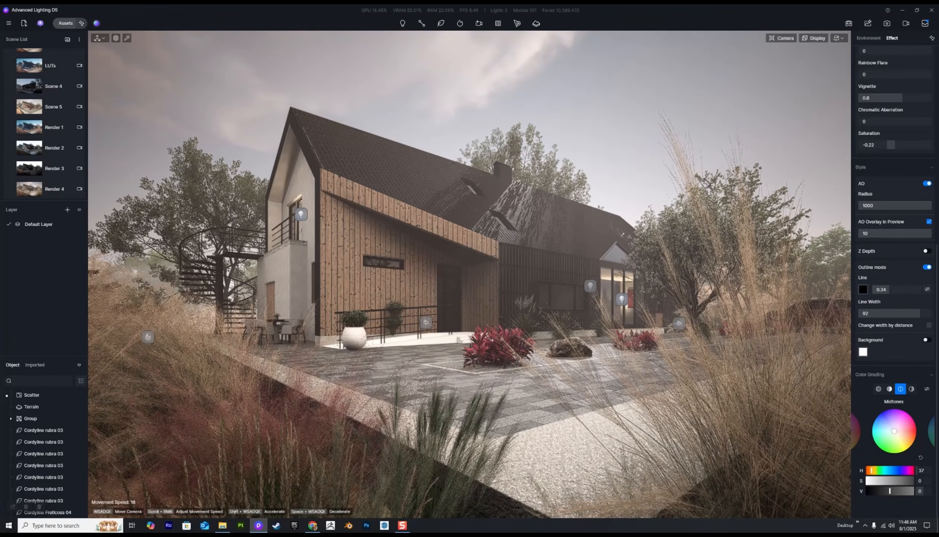
{"action": "left_click_drag", "start_coordinate": [894, 431], "coordinate": [899, 436]}
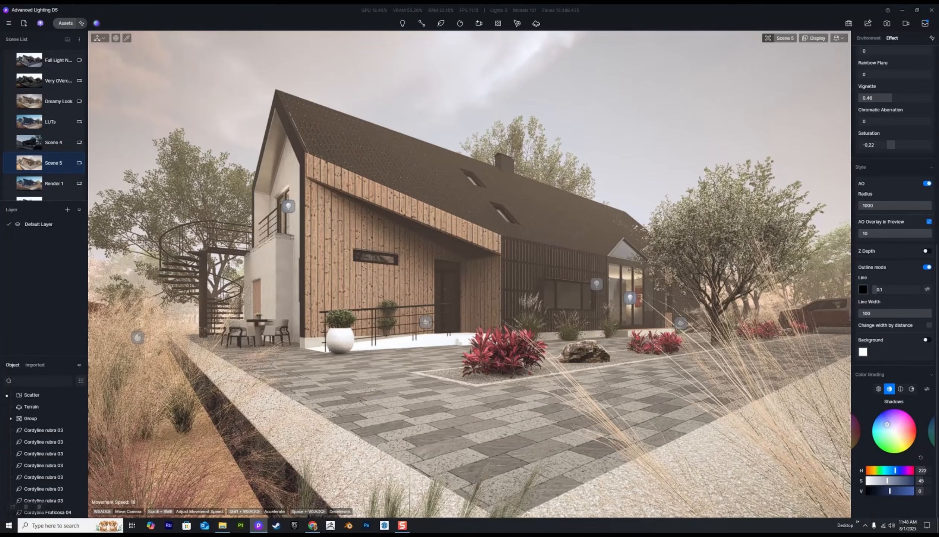
- In Scene 5, tint the Midtones to hue 30, saturation 13 and the Highlights to hue 225, saturation 39
{"action": "left_click", "coordinate": [901, 389]}
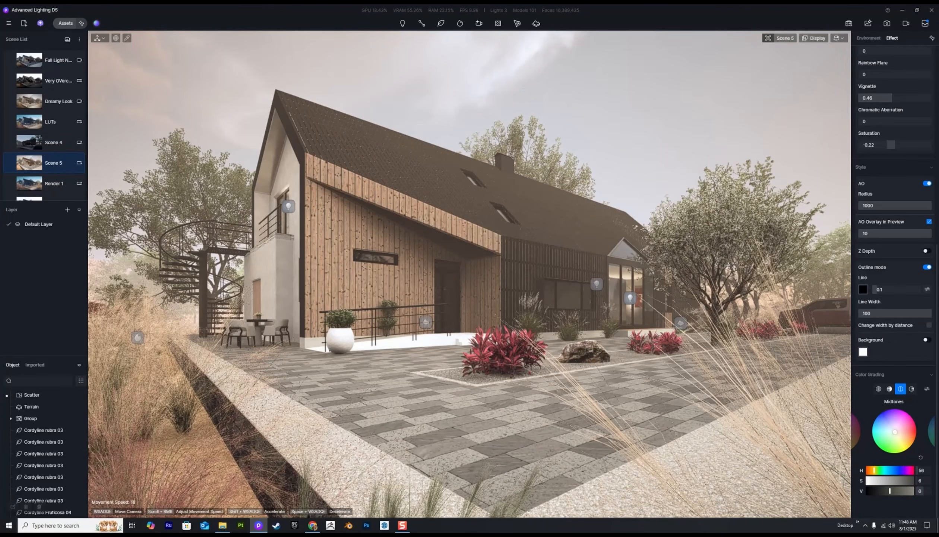
{"action": "left_click_drag", "start_coordinate": [895, 432], "coordinate": [897, 431]}
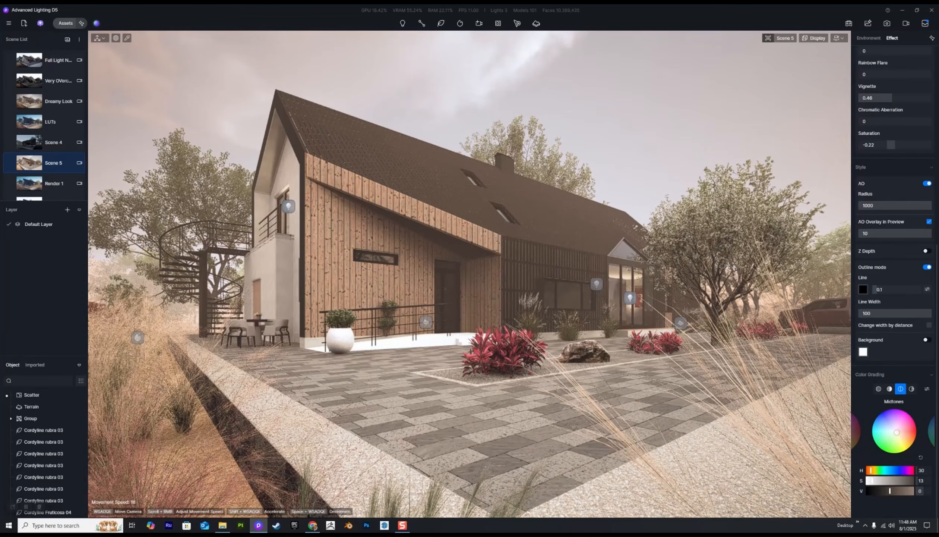
{"action": "left_click", "coordinate": [912, 389]}
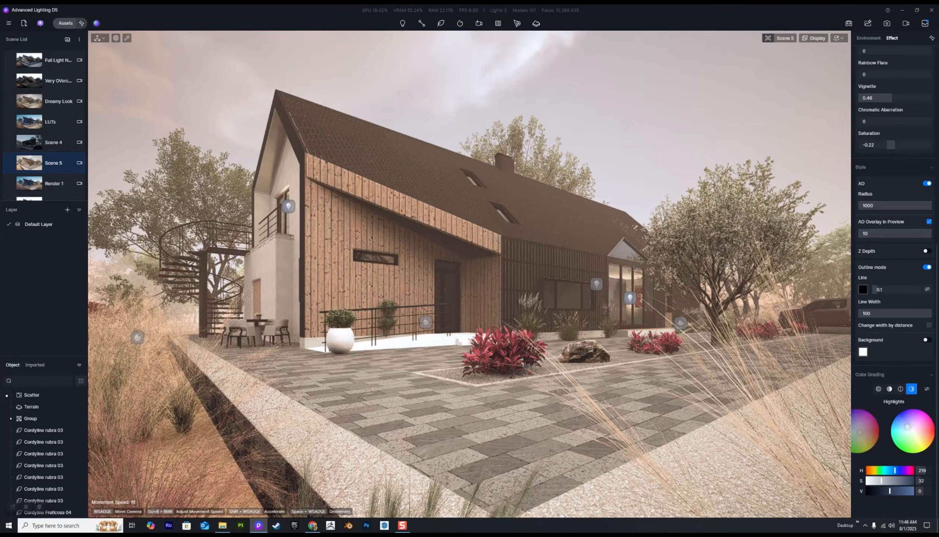
{"action": "left_click_drag", "start_coordinate": [889, 427], "coordinate": [889, 425]}
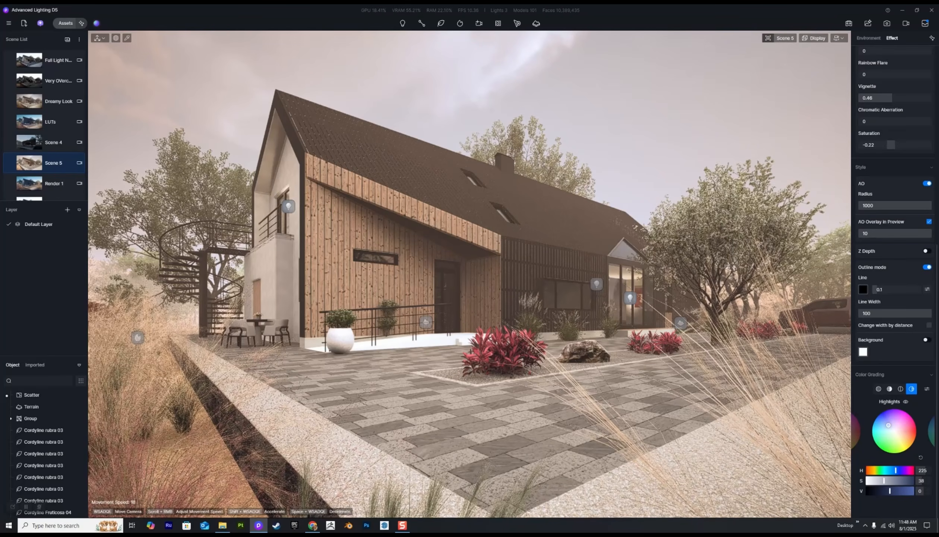
- Revisit the Shadows color wheel and move the Midtones tint back toward neutral
{"action": "left_click", "coordinate": [889, 389]}
{"action": "left_click", "coordinate": [901, 388]}
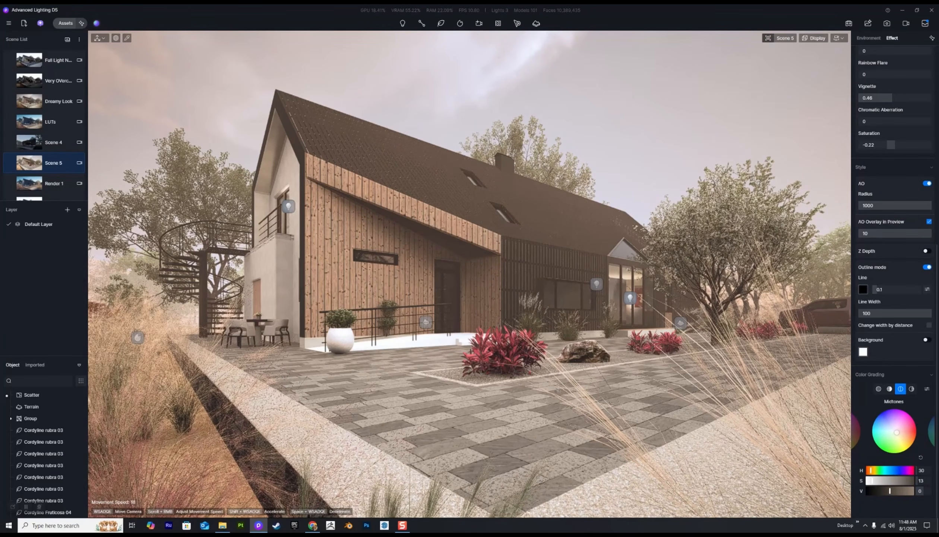
{"action": "mouse_move", "coordinate": [897, 433]}
{"action": "left_mouse_down"}
{"action": "mouse_move", "coordinate": [901, 452]}
{"action": "mouse_move", "coordinate": [892, 452]}
{"action": "mouse_move", "coordinate": [874, 424]}
{"action": "mouse_move", "coordinate": [916, 430]}
{"action": "mouse_move", "coordinate": [894, 431]}
{"action": "left_mouse_up"}
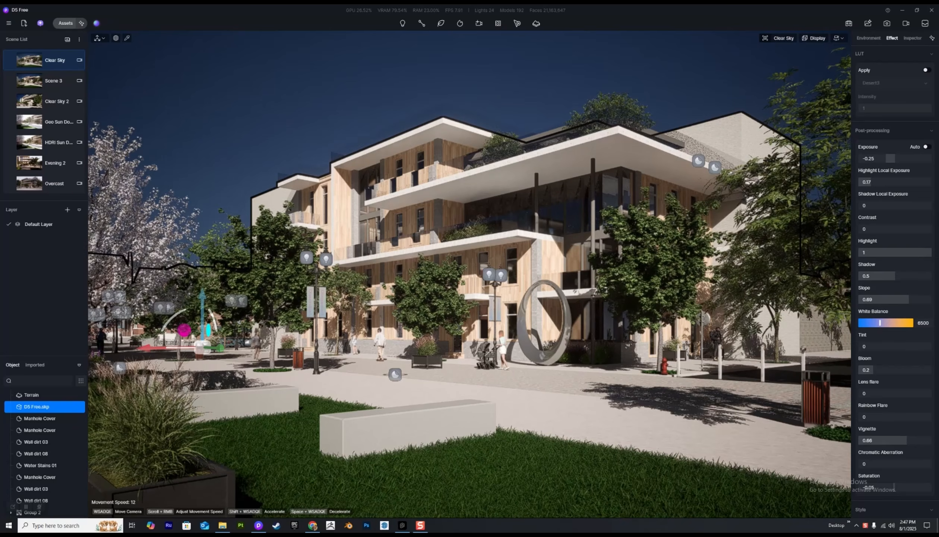
- Review the display options and environment lighting of the Clear Sky scene and activate Scene 3
{"action": "left_click", "coordinate": [815, 38]}
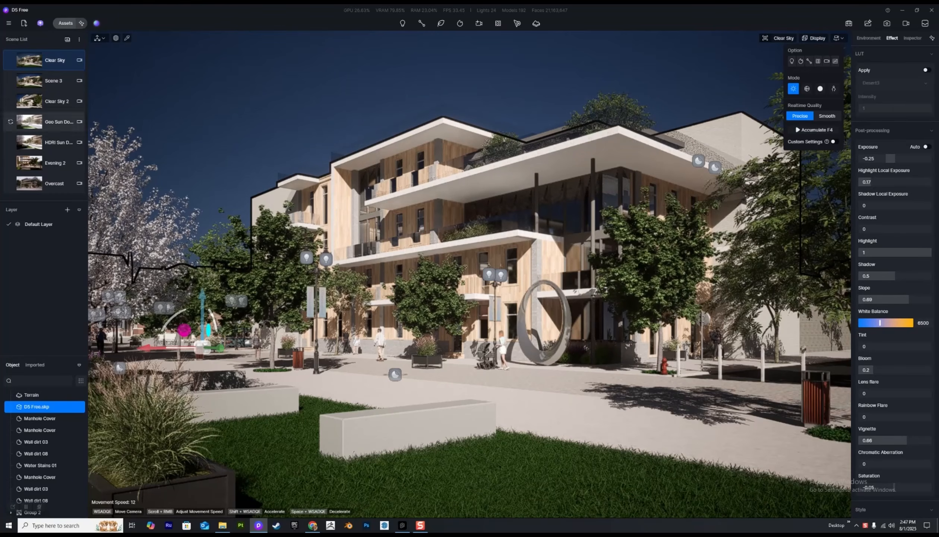
{"action": "left_click", "coordinate": [869, 38]}
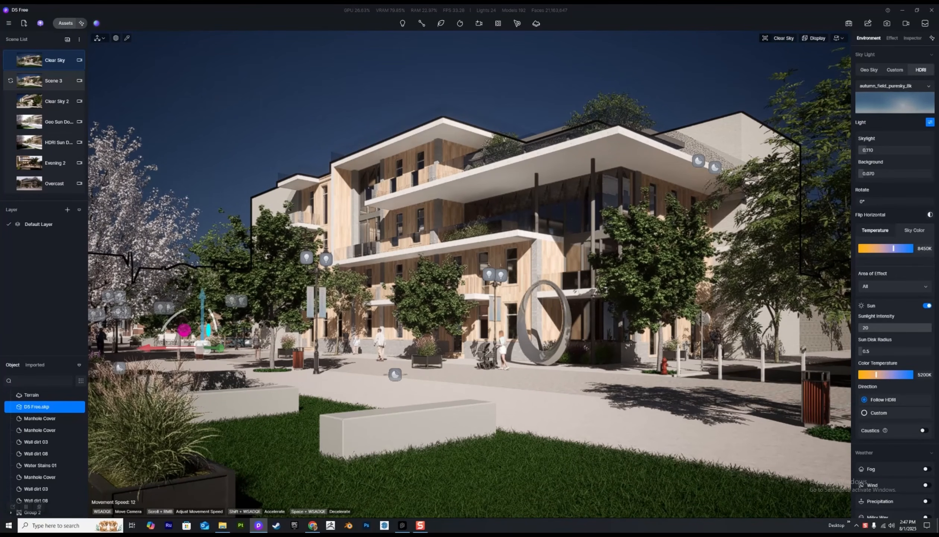
{"action": "left_click", "coordinate": [52, 81]}
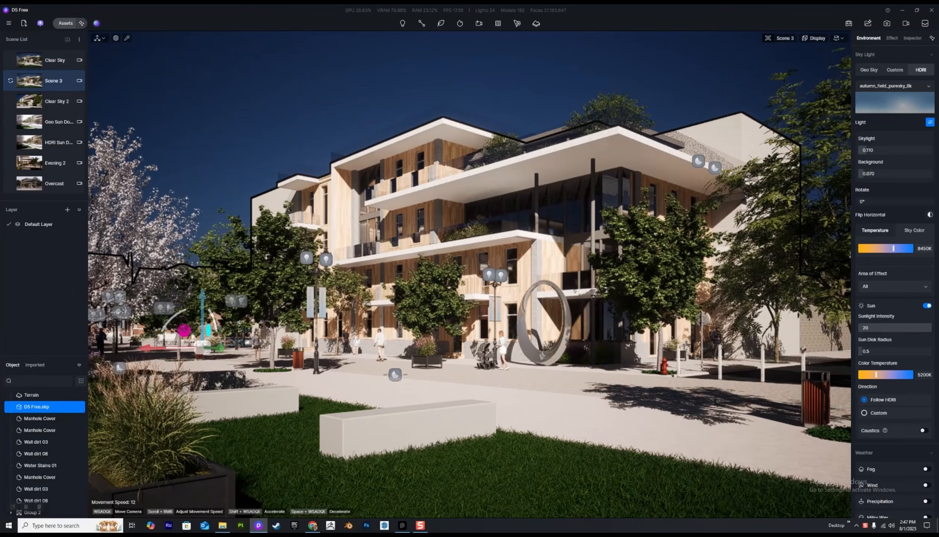
- Raise the Fuji ETERNA 250D LUT intensity in Scene 3 to 1 and deselect the building model
{"action": "left_click", "coordinate": [892, 38]}
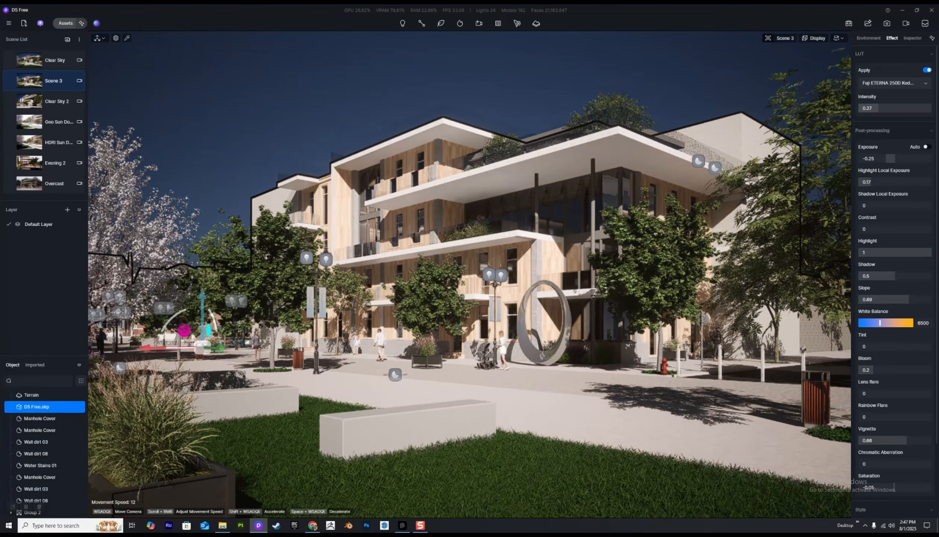
{"action": "left_click_drag", "start_coordinate": [879, 108], "coordinate": [932, 108]}
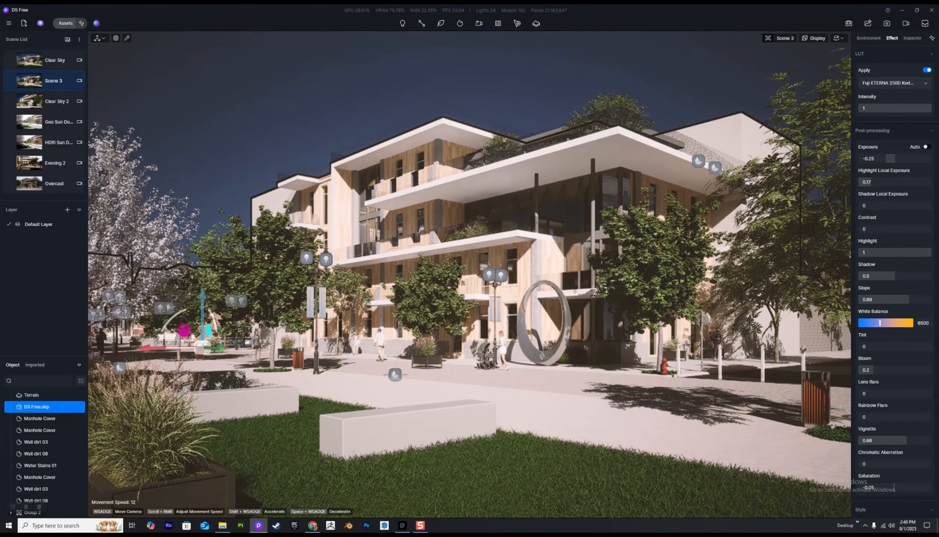
{"action": "key", "text": "Escape"}
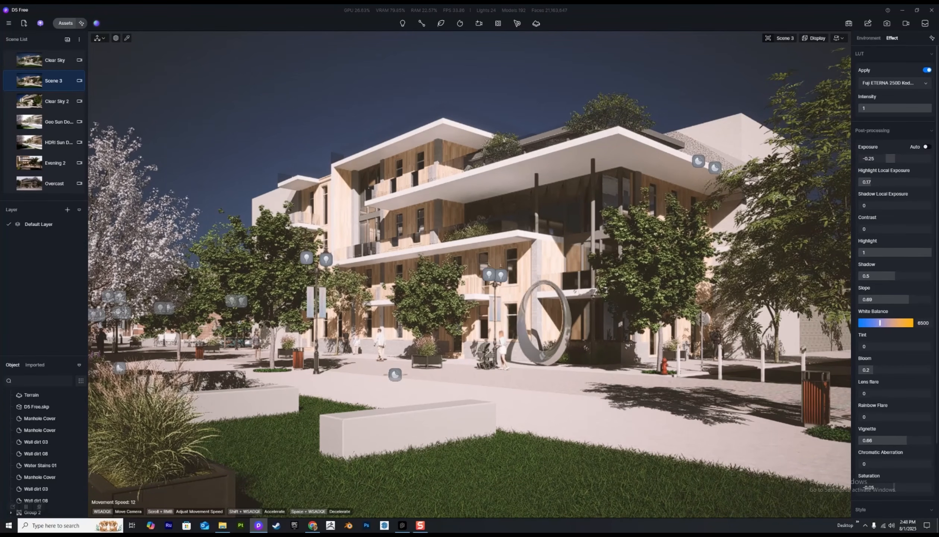
- Set Highlight Local Exposure to 0, Shadow Local Exposure to 0.31, Shadow to 0.09 and Contrast to 1 in post-processing
{"action": "left_click_drag", "start_coordinate": [871, 182], "coordinate": [881, 205]}
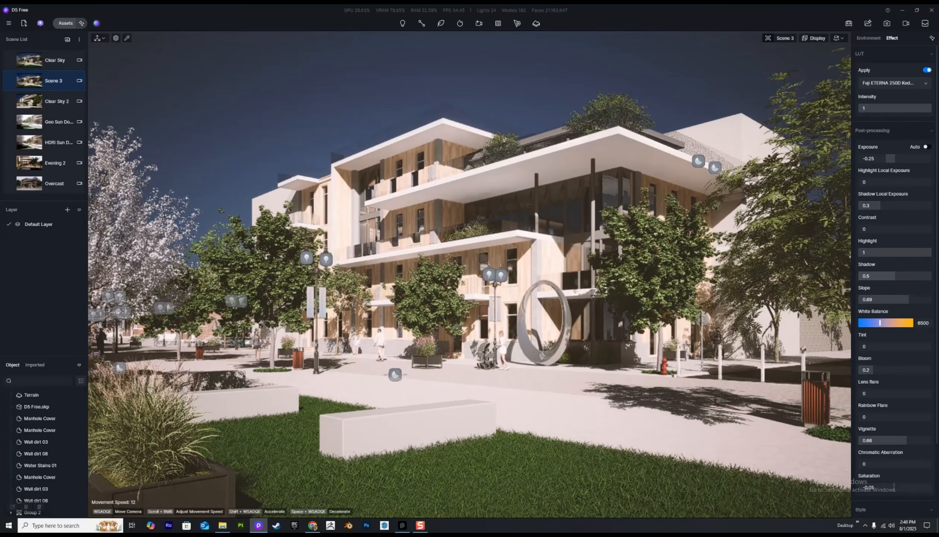
{"action": "left_click_drag", "start_coordinate": [895, 276], "coordinate": [866, 276]}
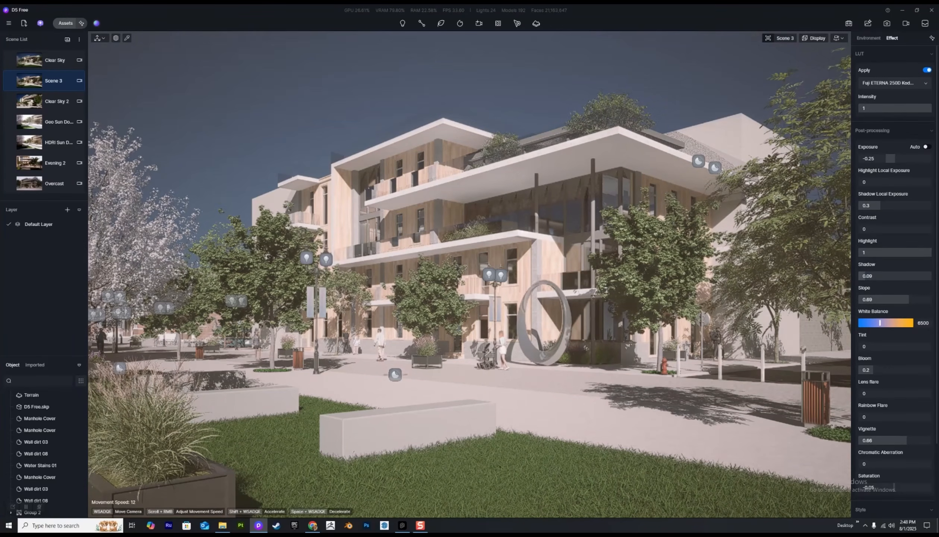
{"action": "left_click_drag", "start_coordinate": [896, 229], "coordinate": [932, 229]}
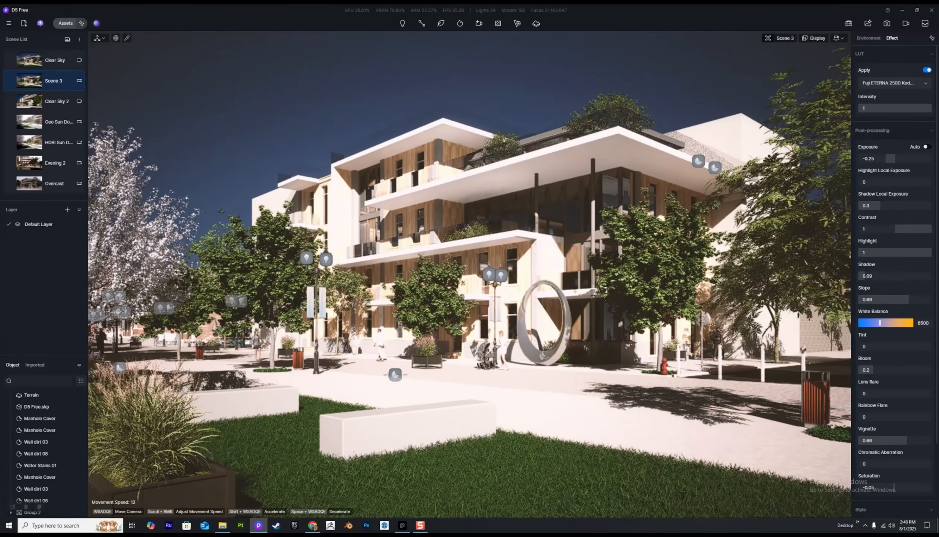
{"action": "mouse_move", "coordinate": [930, 108]}
{"action": "left_mouse_down"}
{"action": "mouse_move", "coordinate": [859, 109]}
{"action": "mouse_move", "coordinate": [930, 108]}
{"action": "left_mouse_up"}
{"action": "left_click_drag", "start_coordinate": [881, 205], "coordinate": [881, 205]}
- Enable AO with a radius of 735 and turn on AO Overlay in Preview
{"action": "scroll", "coordinate": [895, 253], "scroll_direction": "down", "scroll_amount": 2}
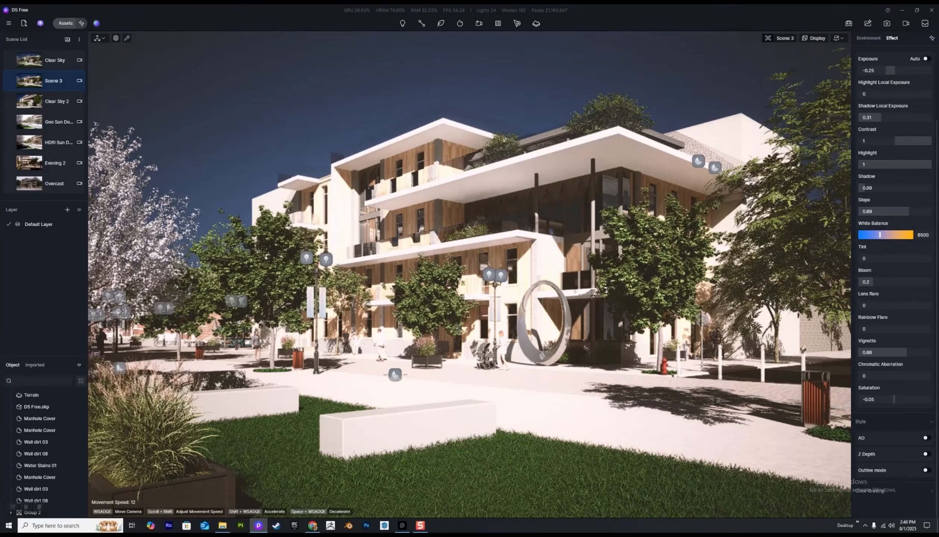
{"action": "left_click", "coordinate": [927, 437]}
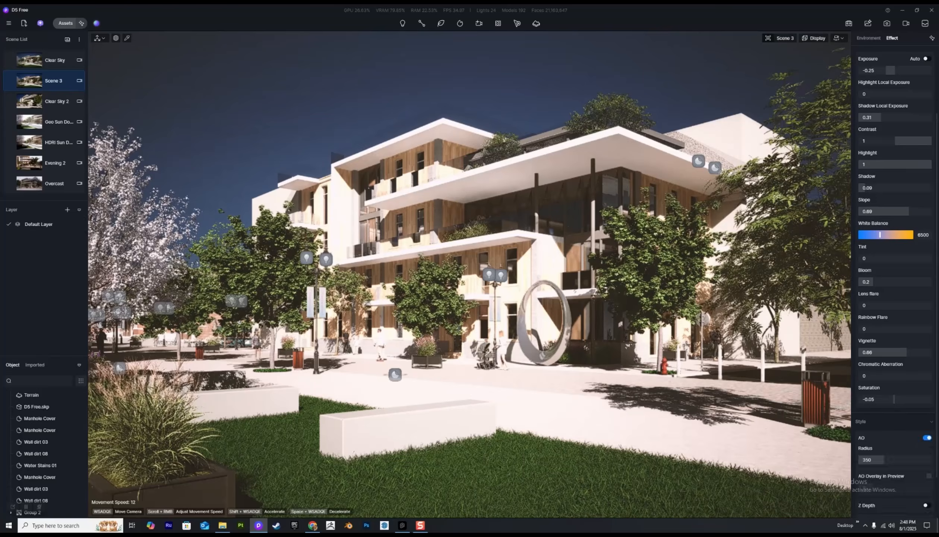
{"action": "scroll", "coordinate": [909, 434], "scroll_direction": "down", "scroll_amount": 1}
{"action": "left_click_drag", "start_coordinate": [884, 416], "coordinate": [913, 416]}
{"action": "left_click", "coordinate": [929, 432]}
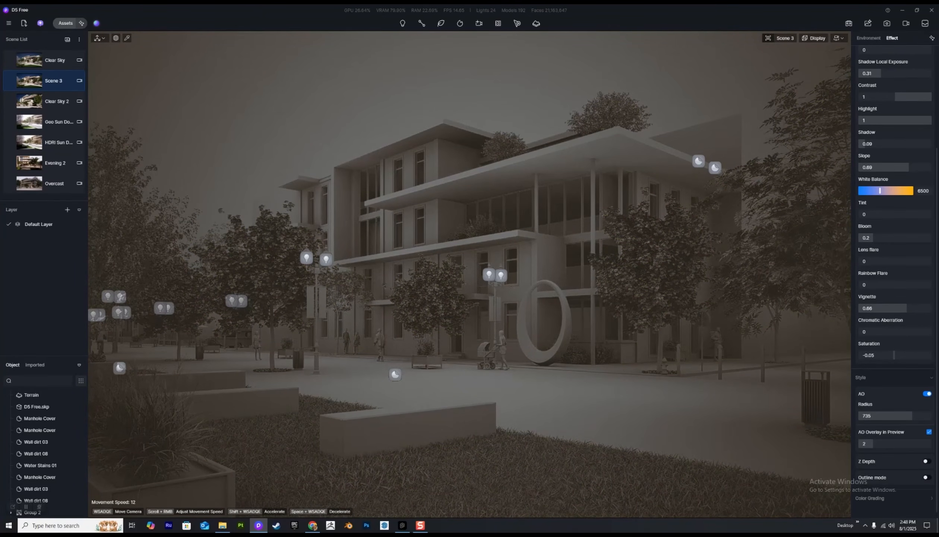
- Enable Outline mode and set the Line strength to 0.25
{"action": "scroll", "coordinate": [910, 421], "scroll_direction": "down", "scroll_amount": 1}
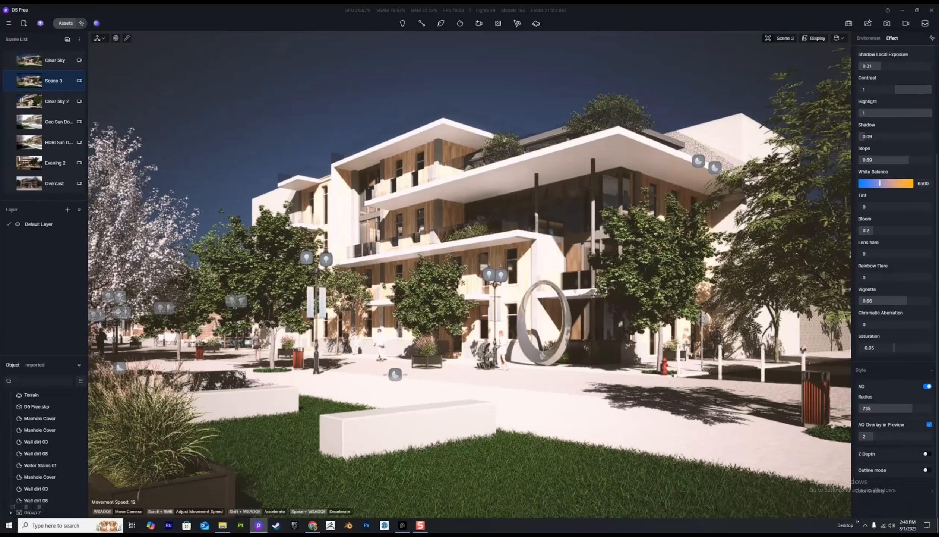
{"action": "left_click", "coordinate": [927, 471]}
{"action": "scroll", "coordinate": [910, 462], "scroll_direction": "down", "scroll_amount": 2}
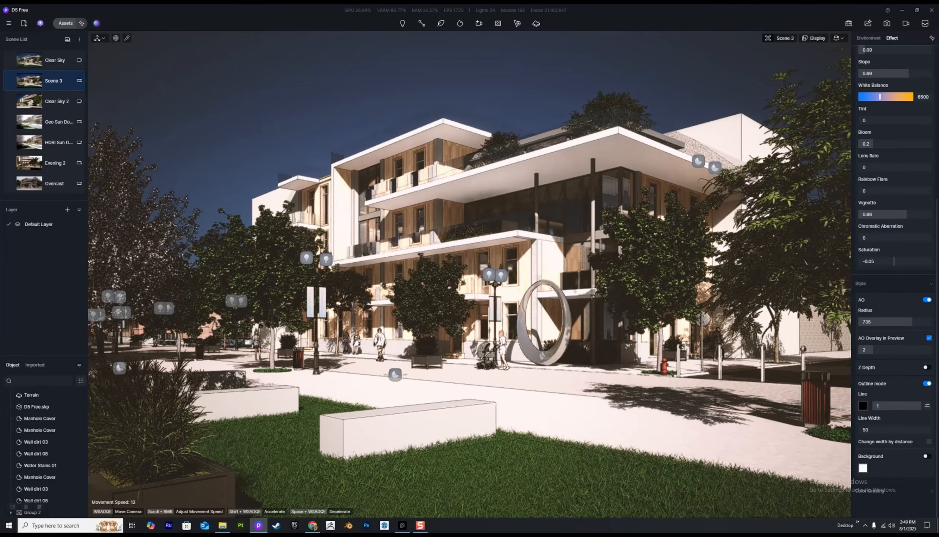
{"action": "left_click_drag", "start_coordinate": [916, 406], "coordinate": [886, 405]}
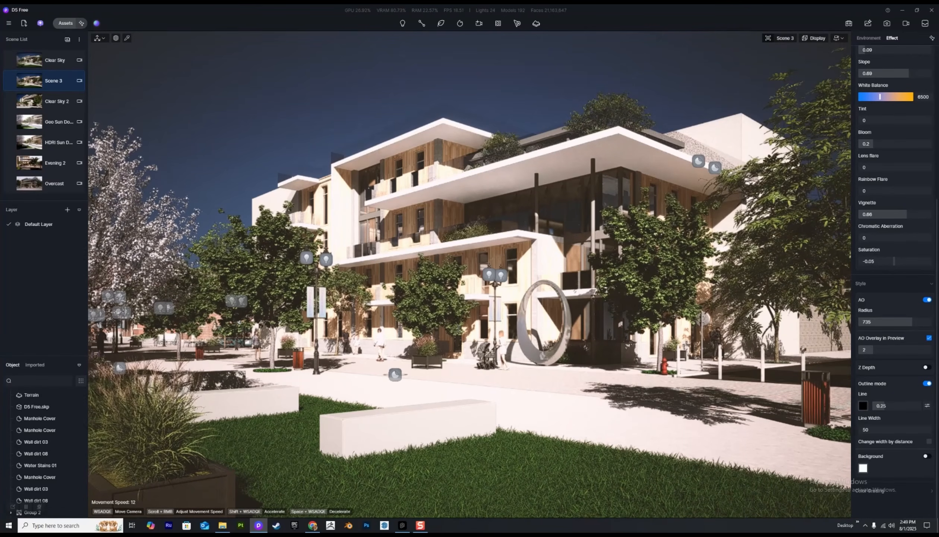